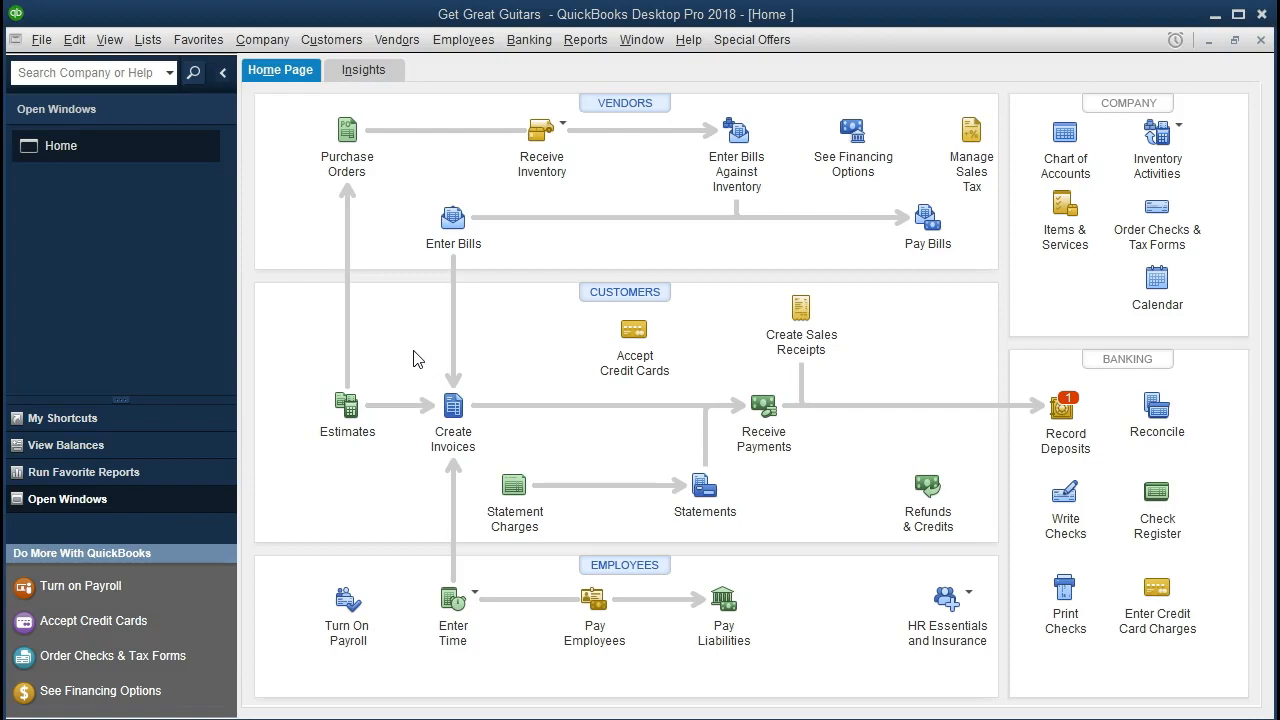
left_click(42, 42)
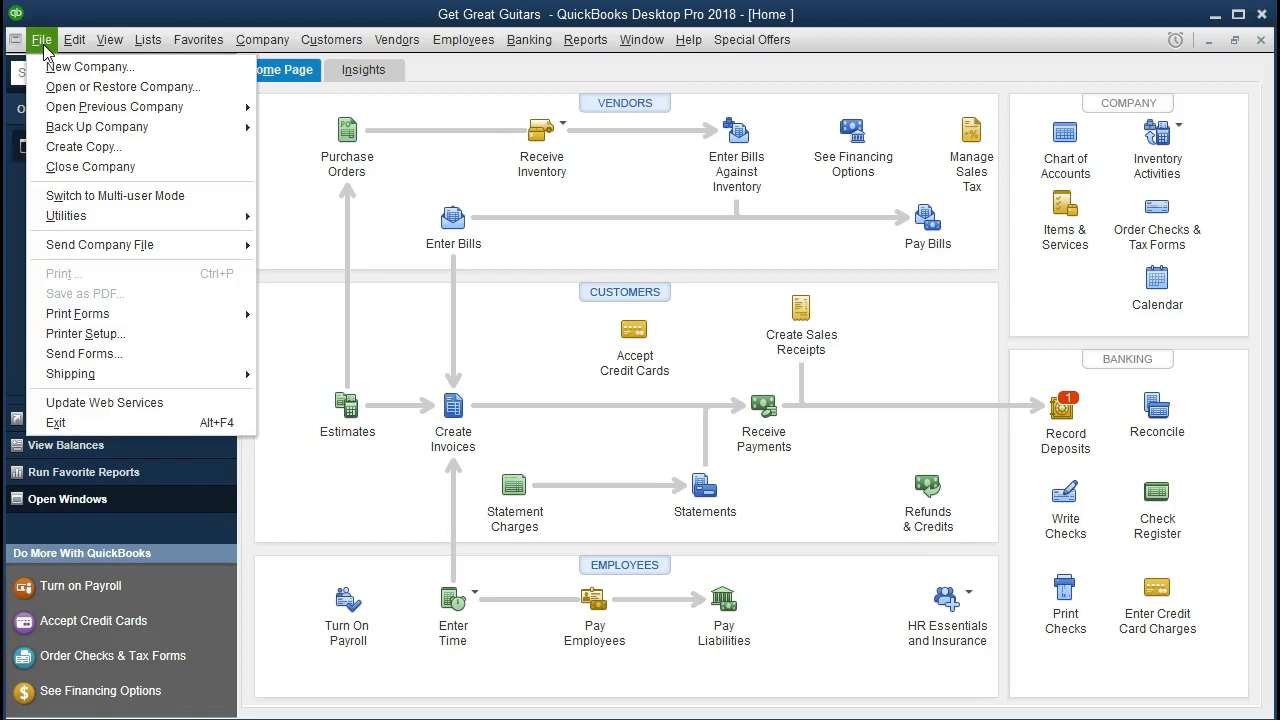
left_click(69, 45)
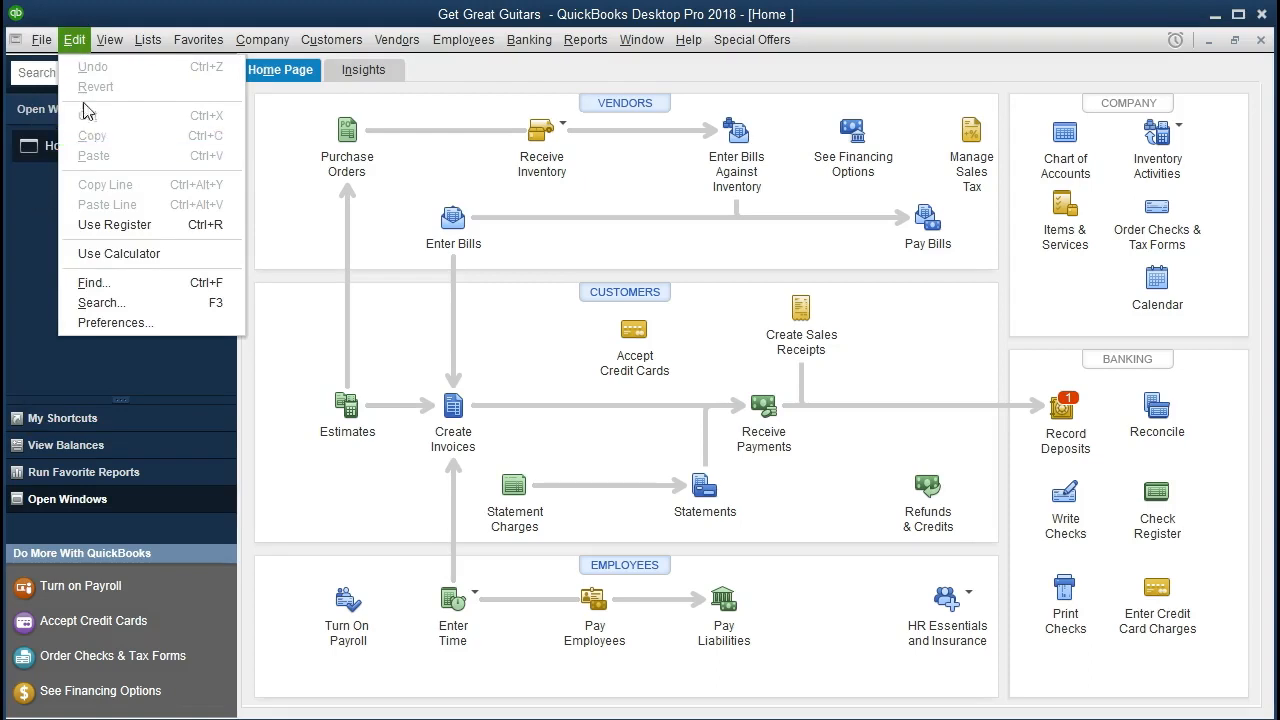
left_click(110, 45)
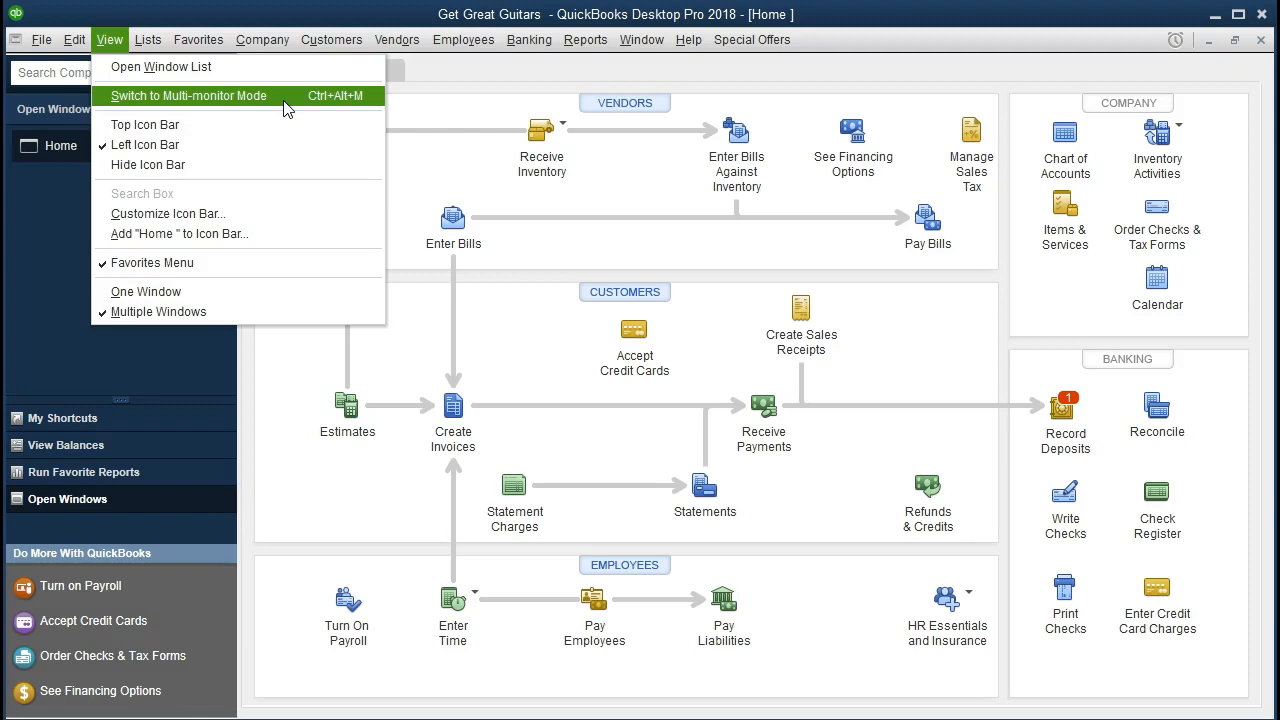
left_click(262, 39)
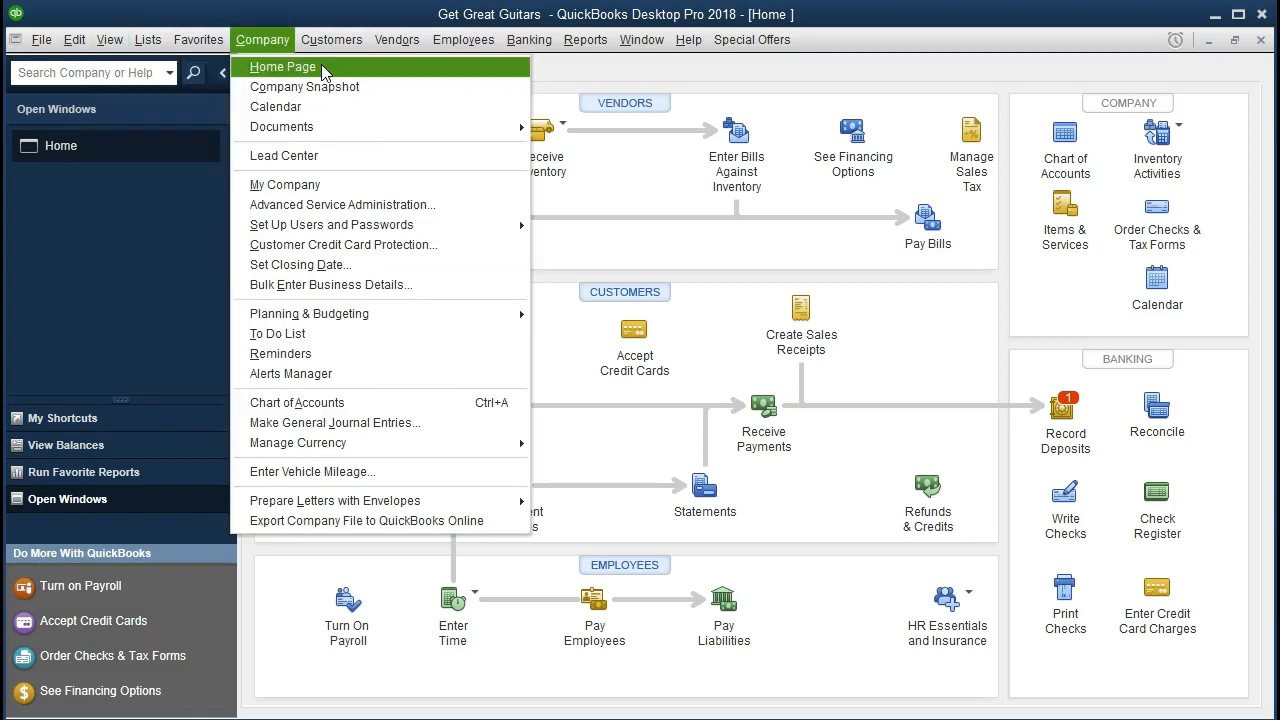
left_click(322, 67)
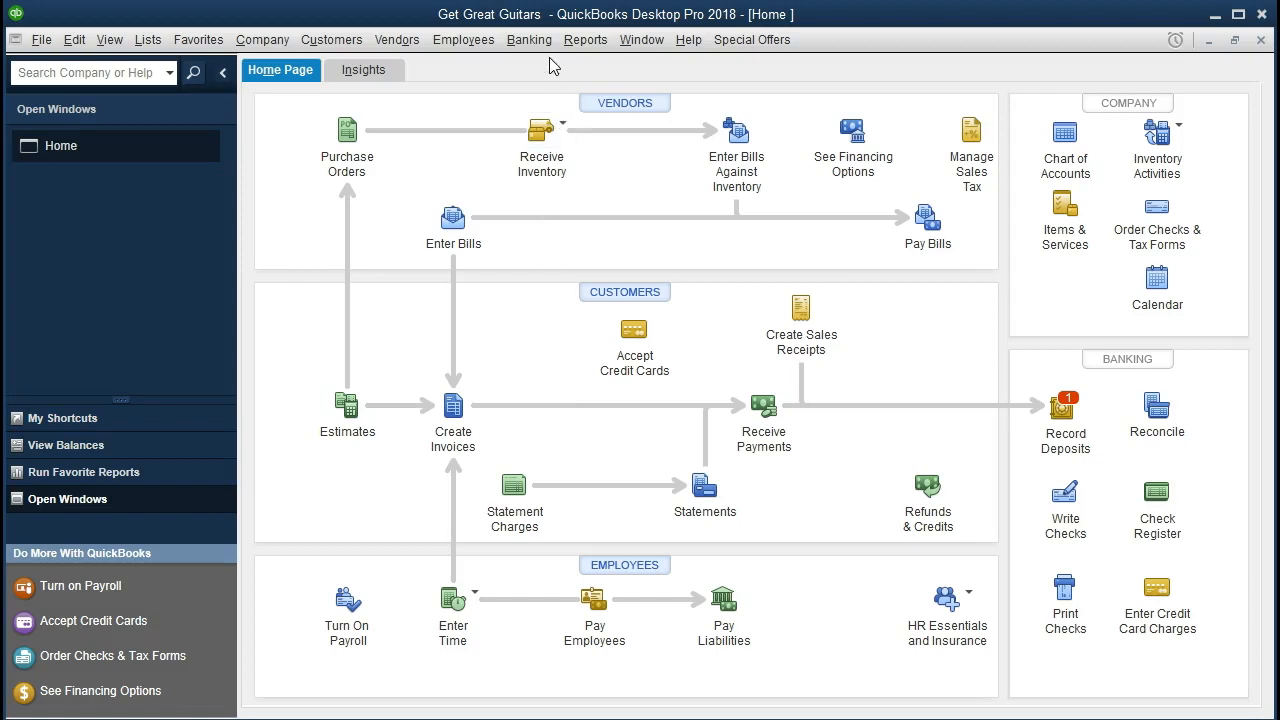
- Open the Balance Sheet Standard report from the company and financial reports
left_click(588, 41)
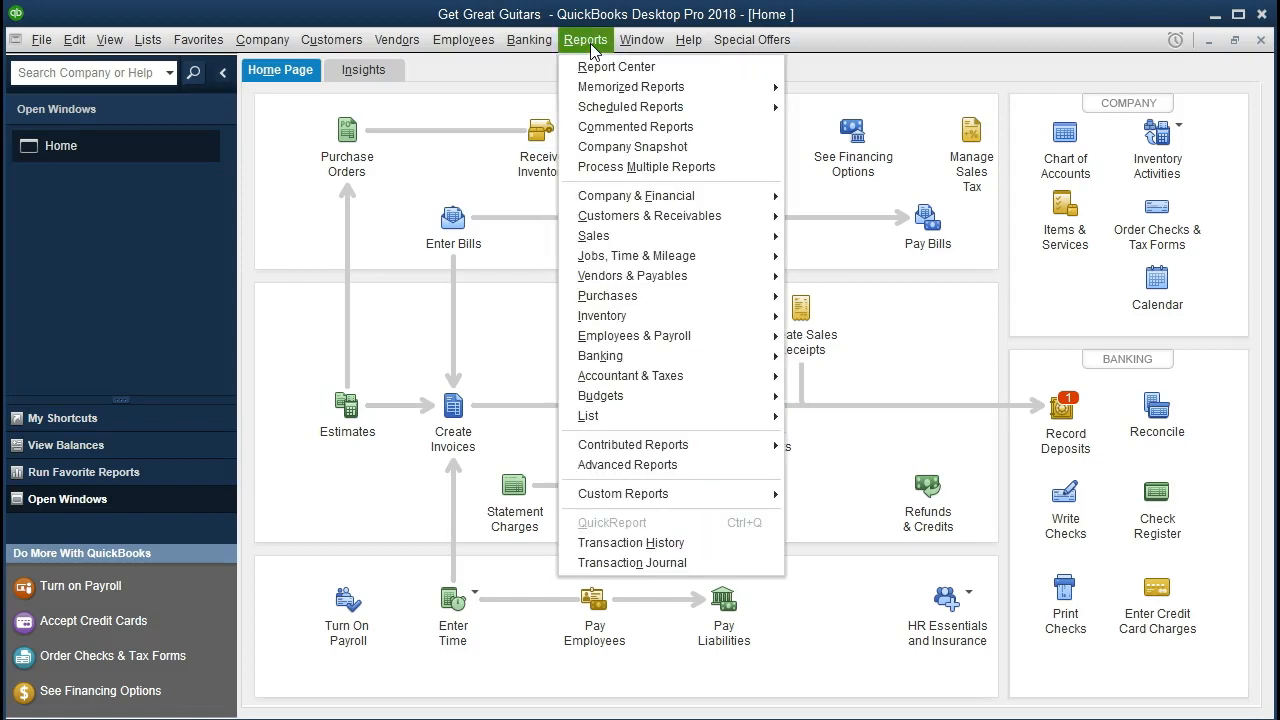
mouse_move(694, 200)
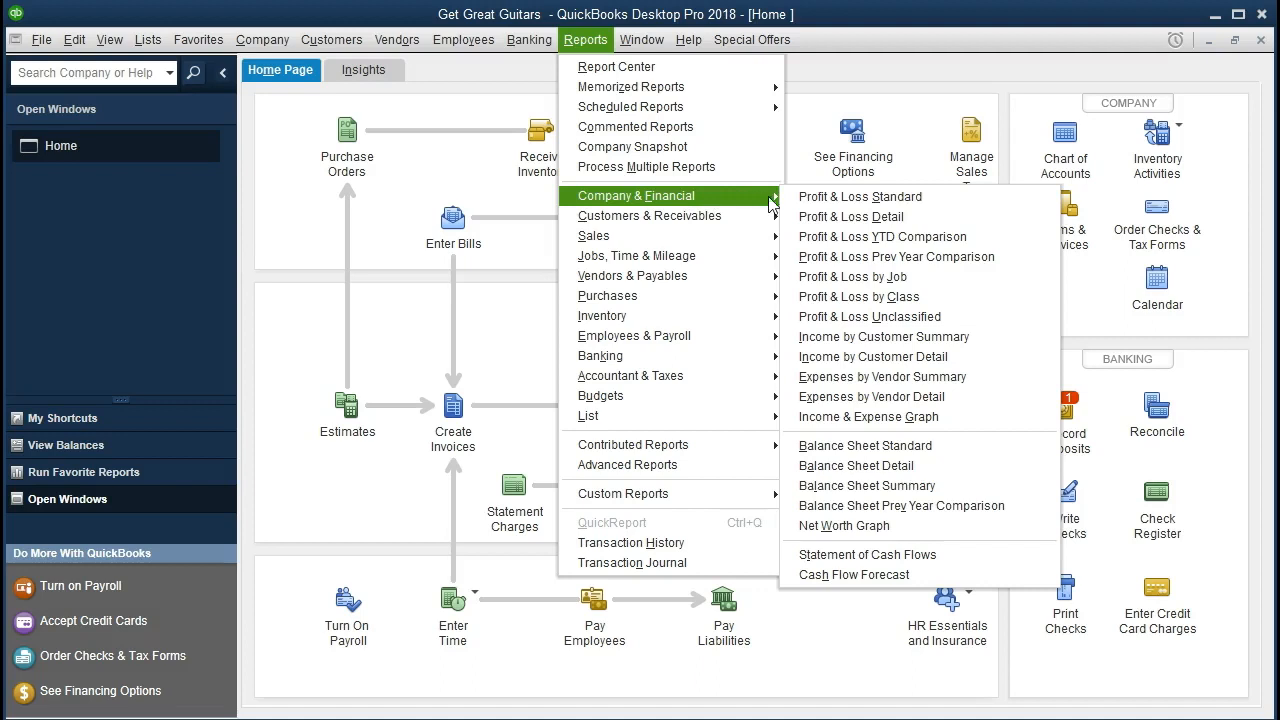
left_click(962, 452)
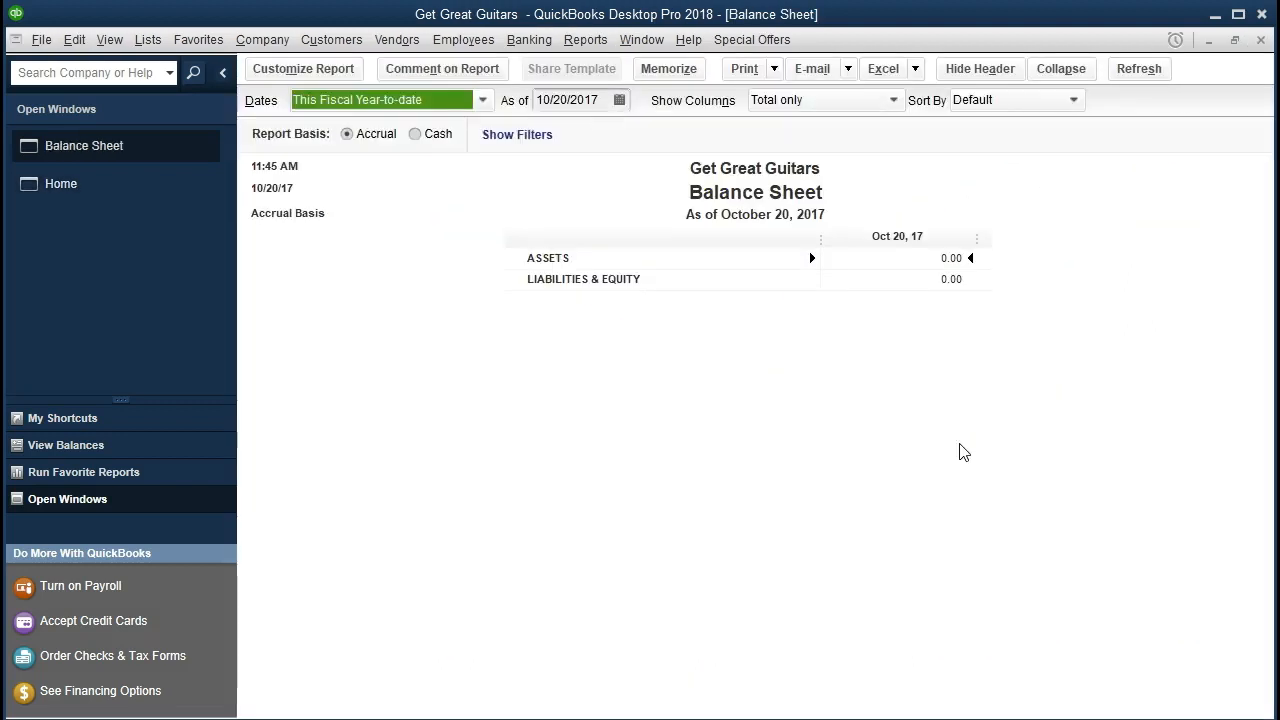
- Customize the balance sheet's date range to run from 01/01/2021 to 02/28/2021
left_click(343, 77)
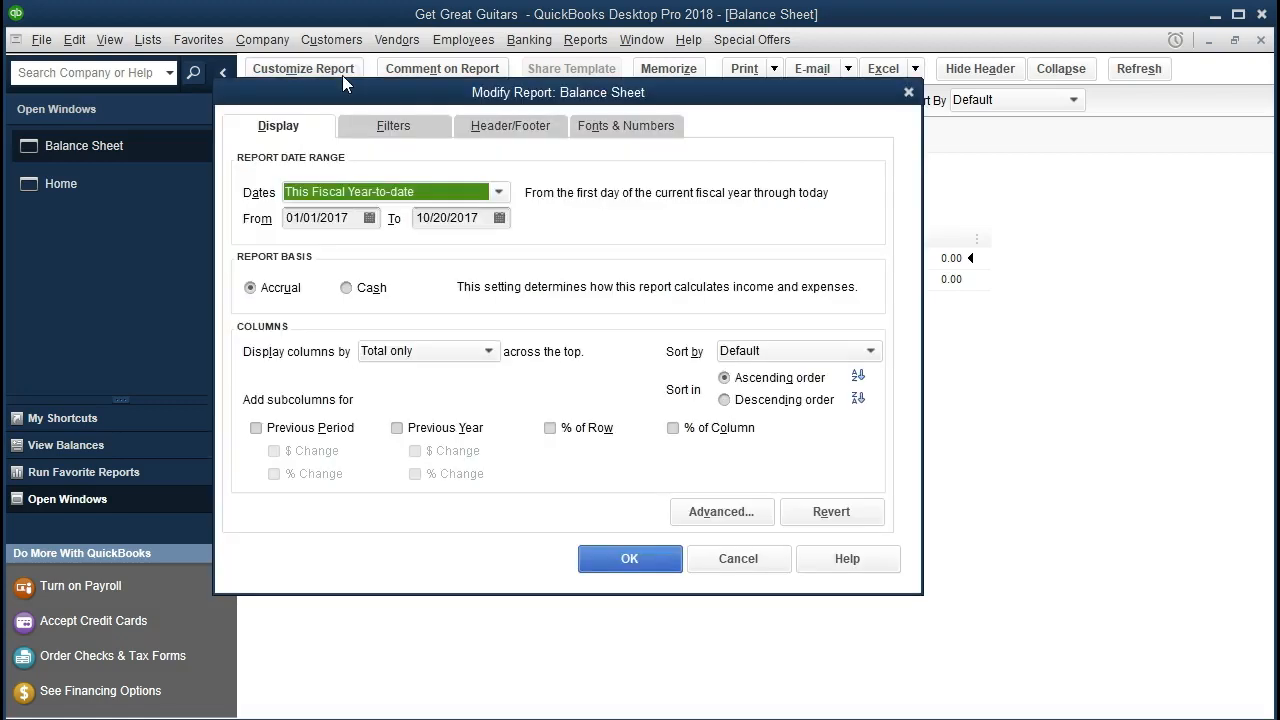
key("Tab")
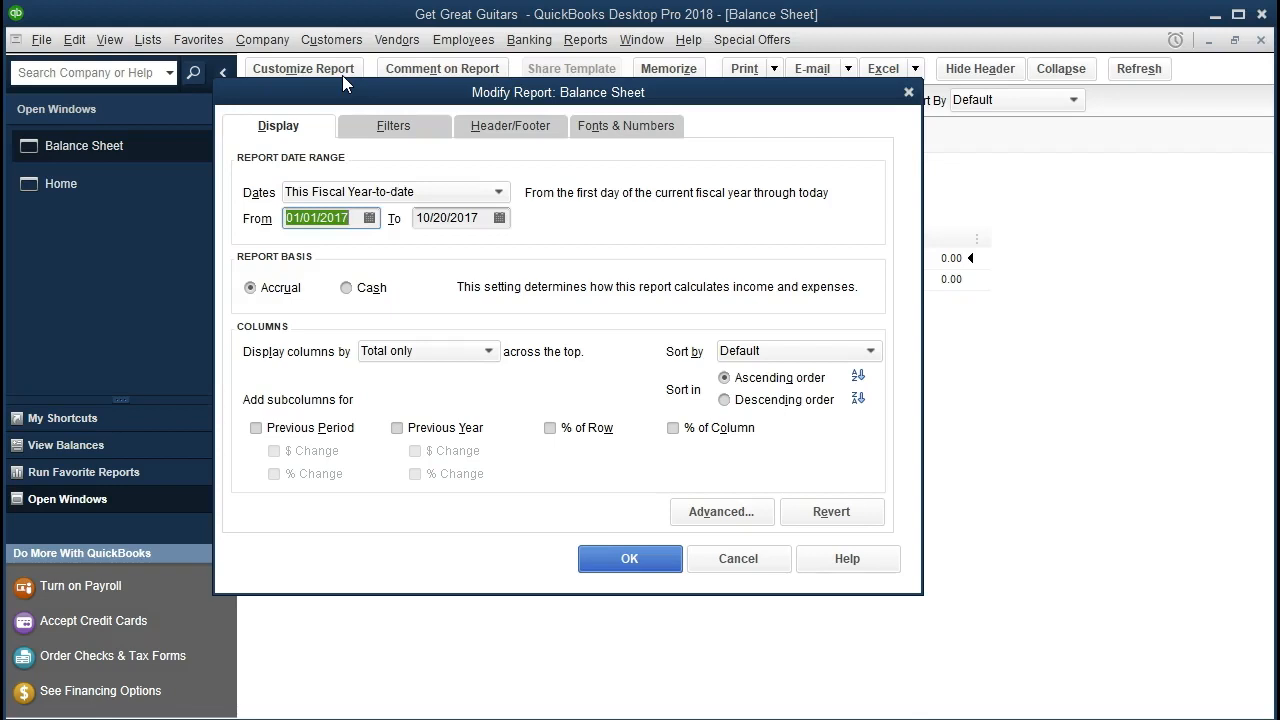
type("010121")
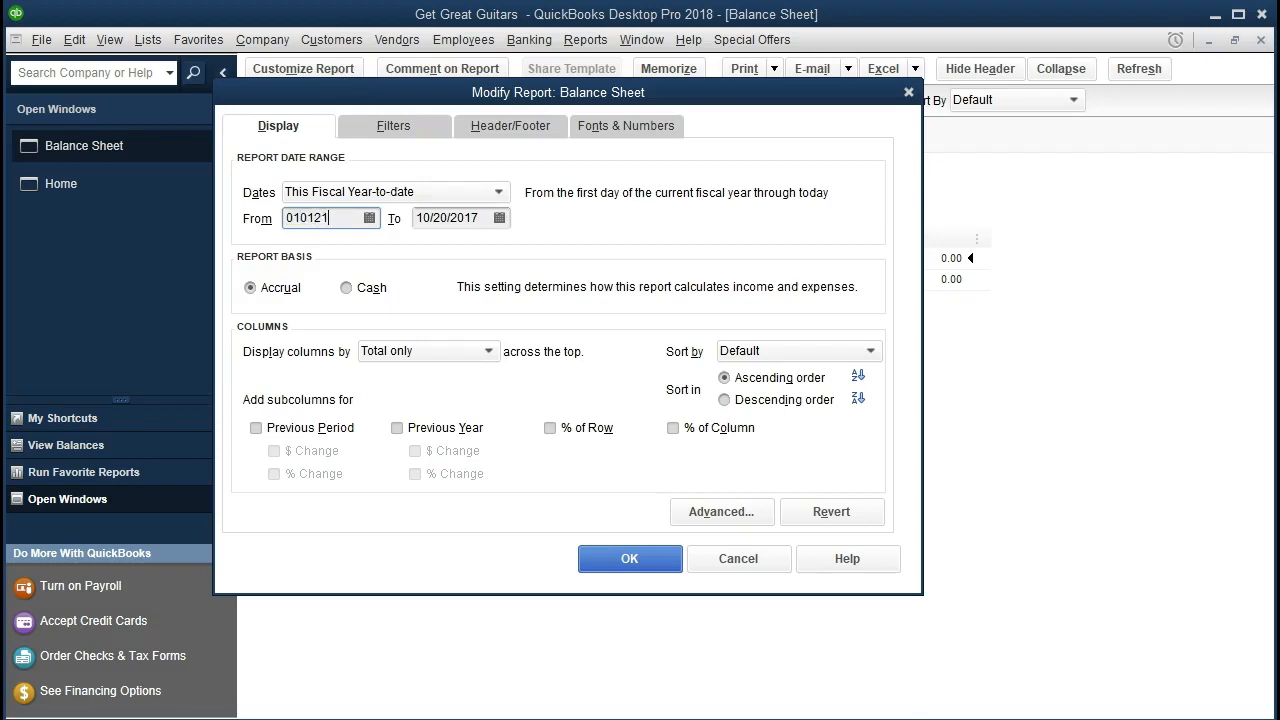
key("Tab")
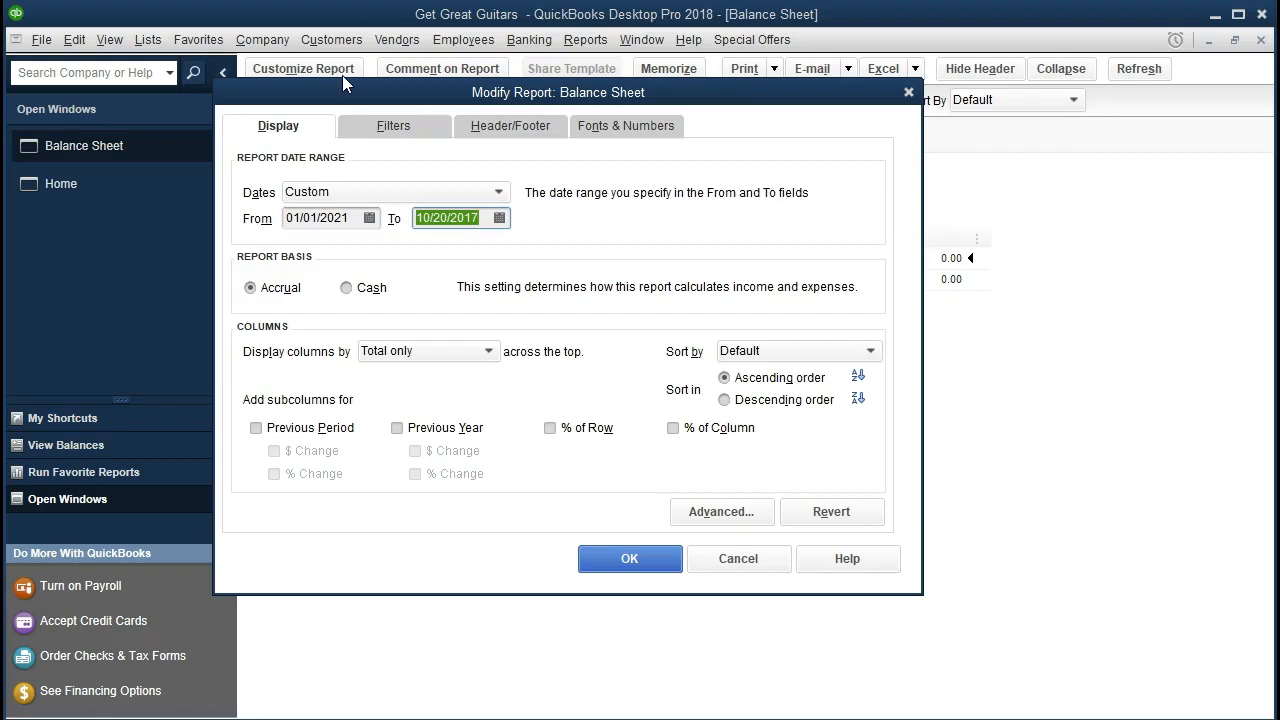
type("022821")
key("Tab")
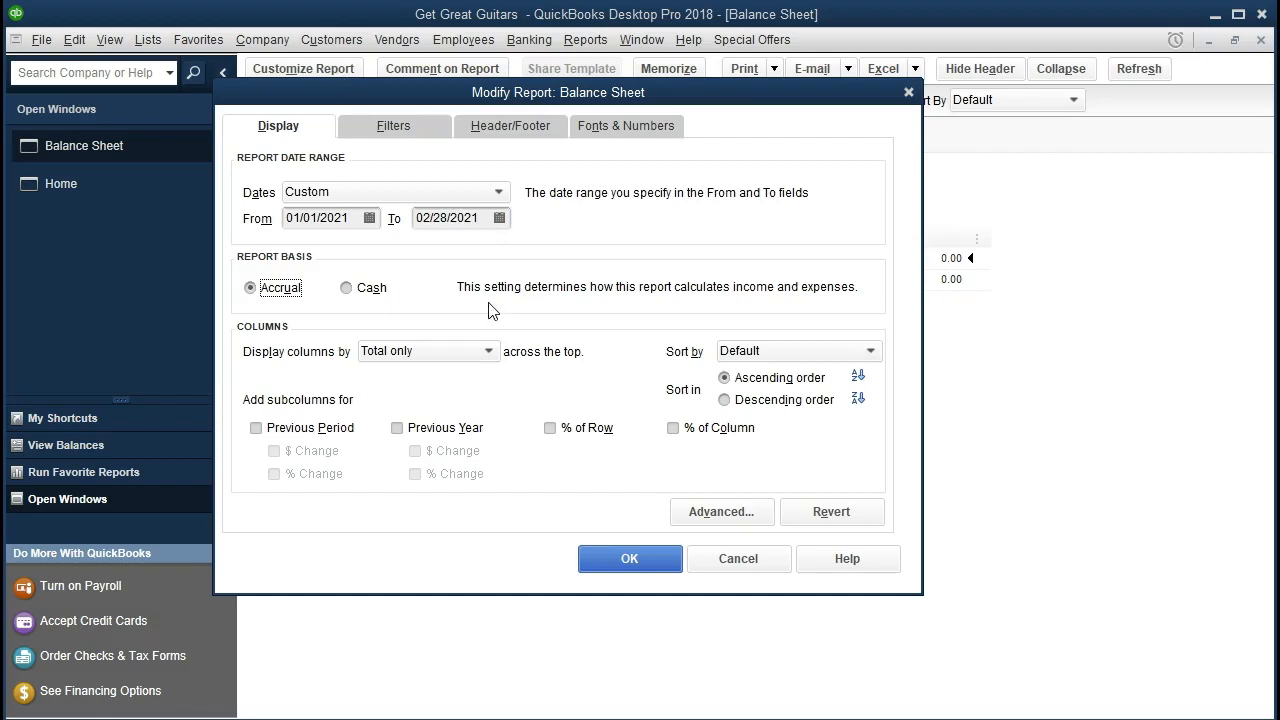
left_click(624, 559)
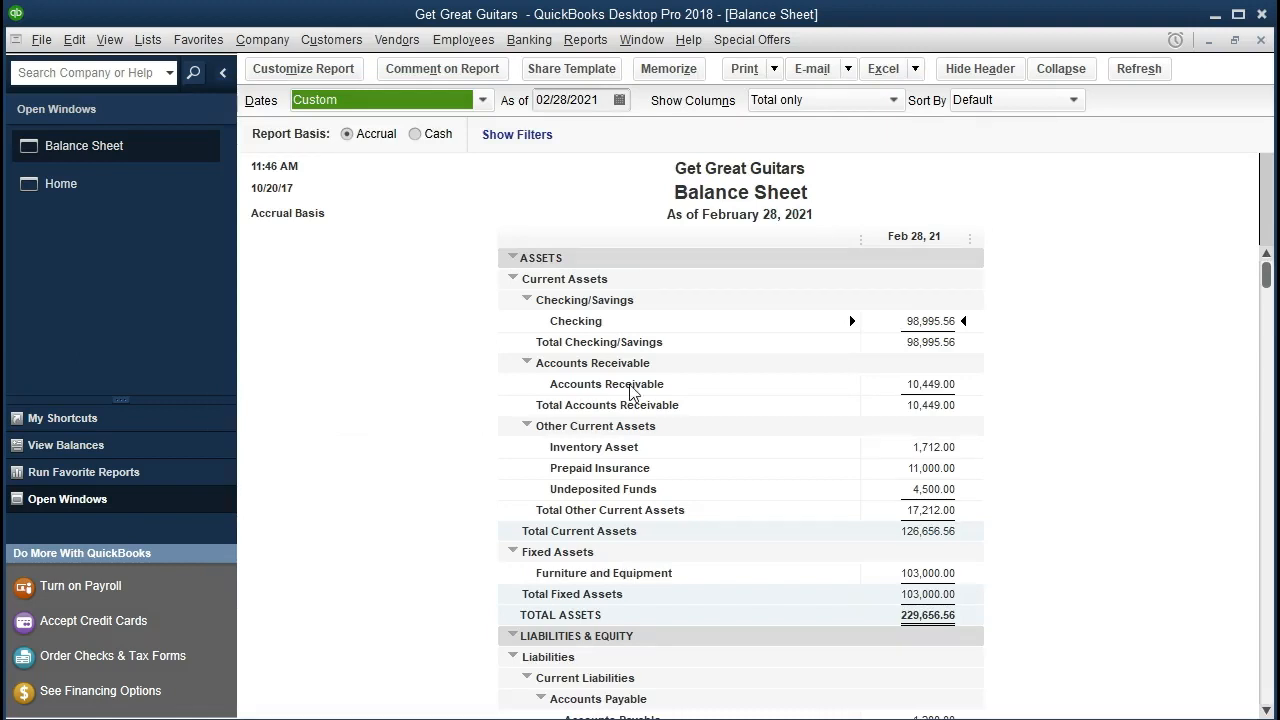
- Open the Profit & Loss Standard report from the company and financial reports
left_click(587, 40)
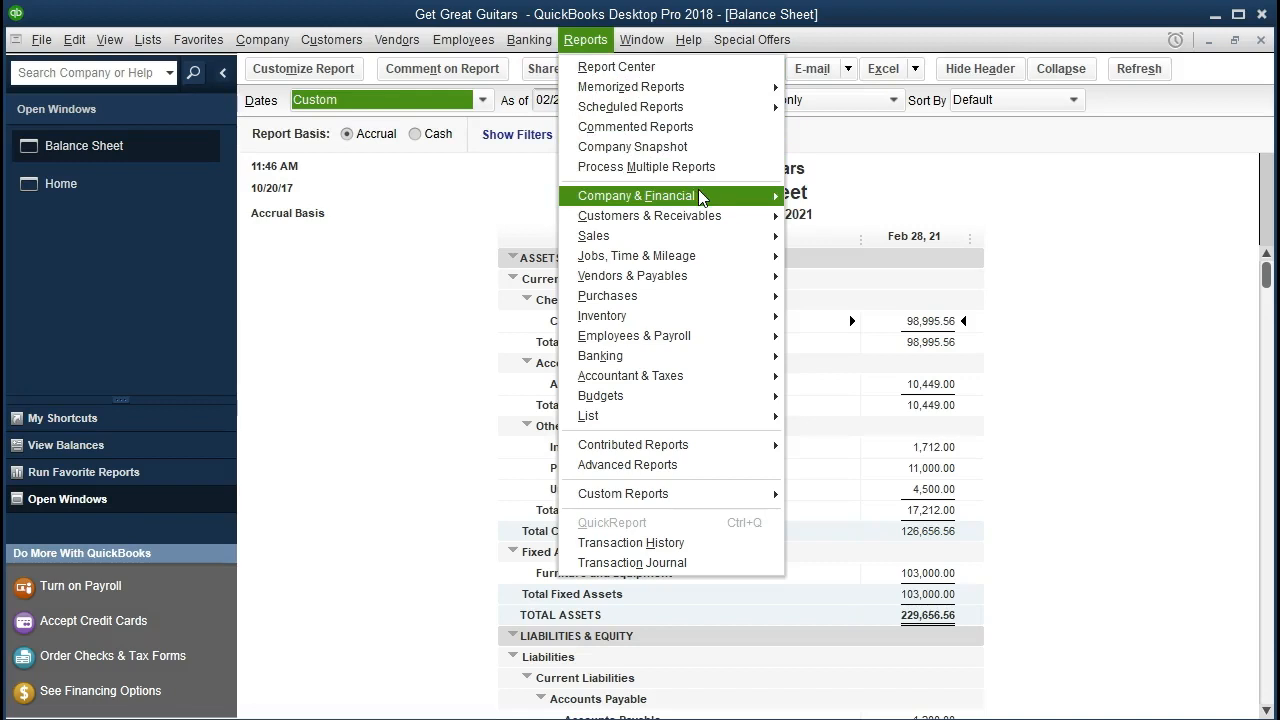
mouse_move(700, 196)
left_click(789, 200)
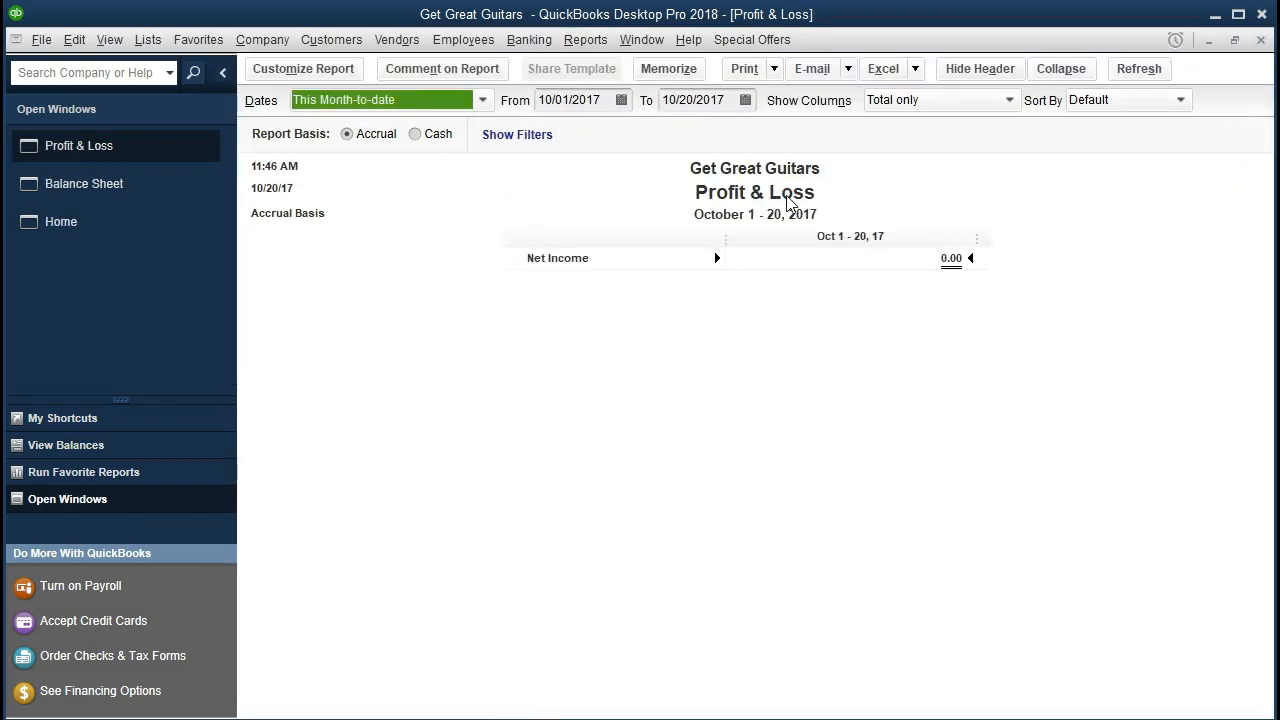
- Set the Profit & Loss report's date range from 01/01/2021 to 02/28/2021
key("Tab")
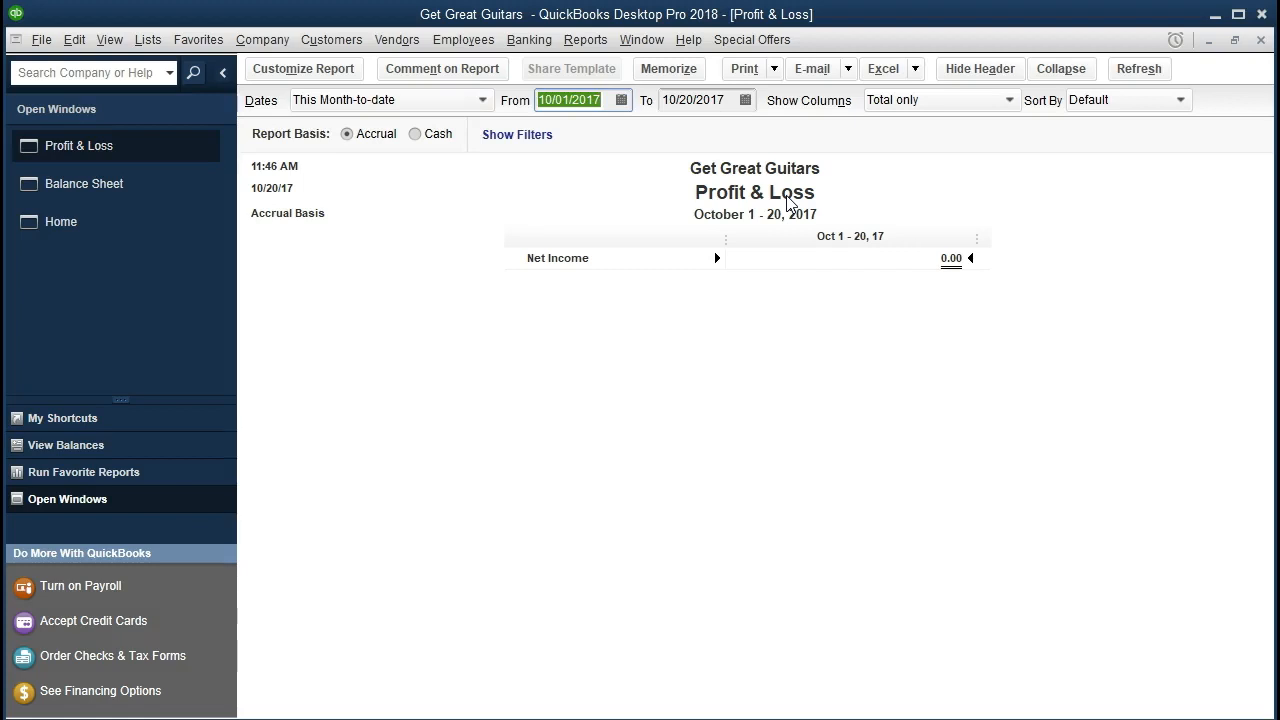
type("01/01/2021")
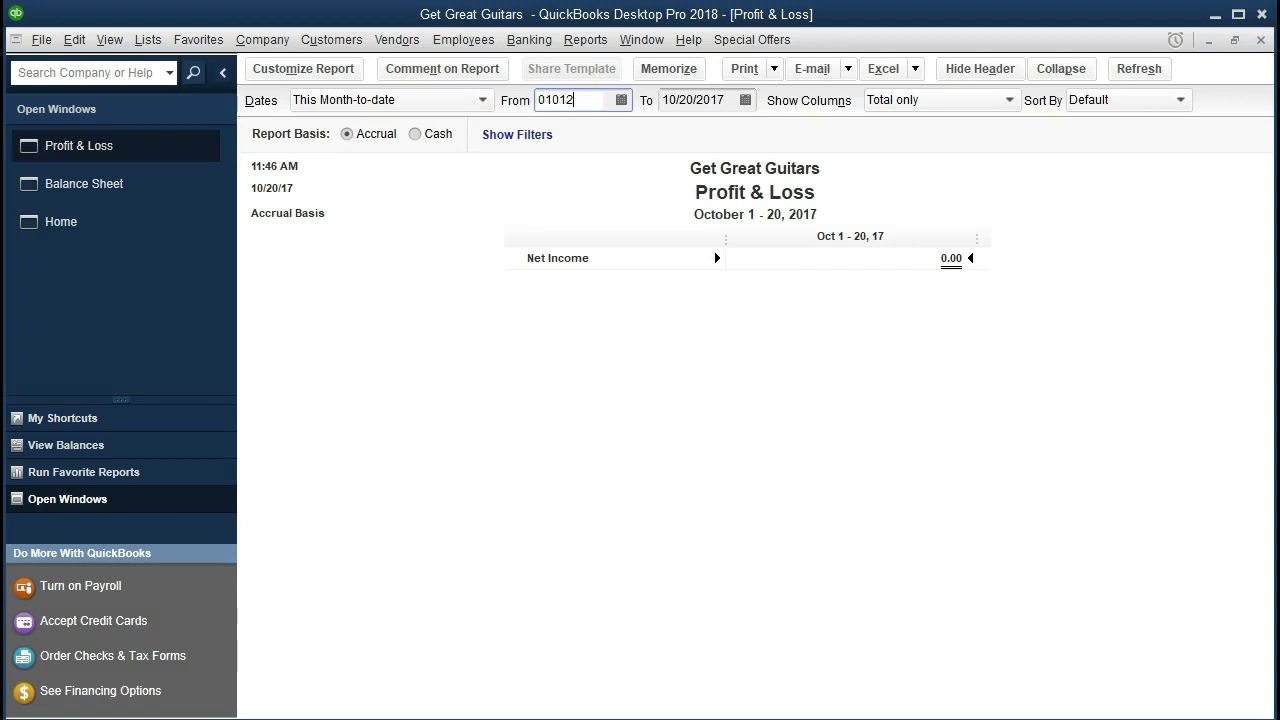
key("Tab")
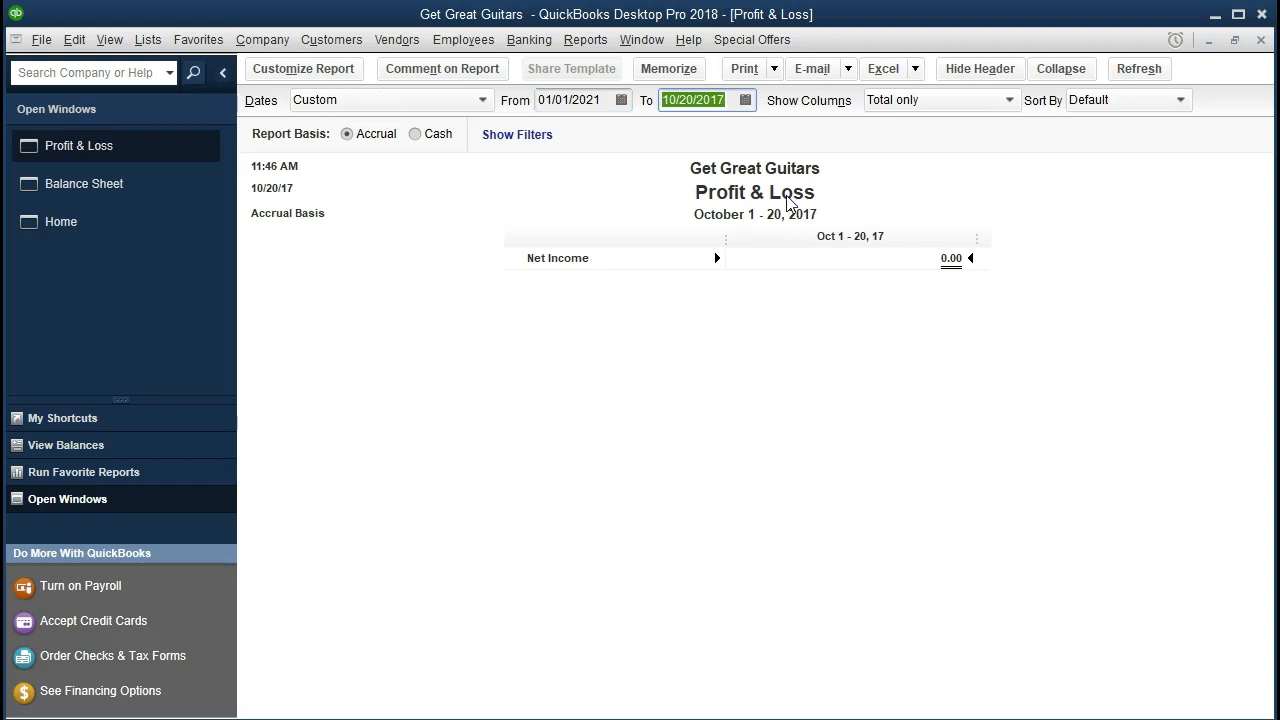
type("02/28/")
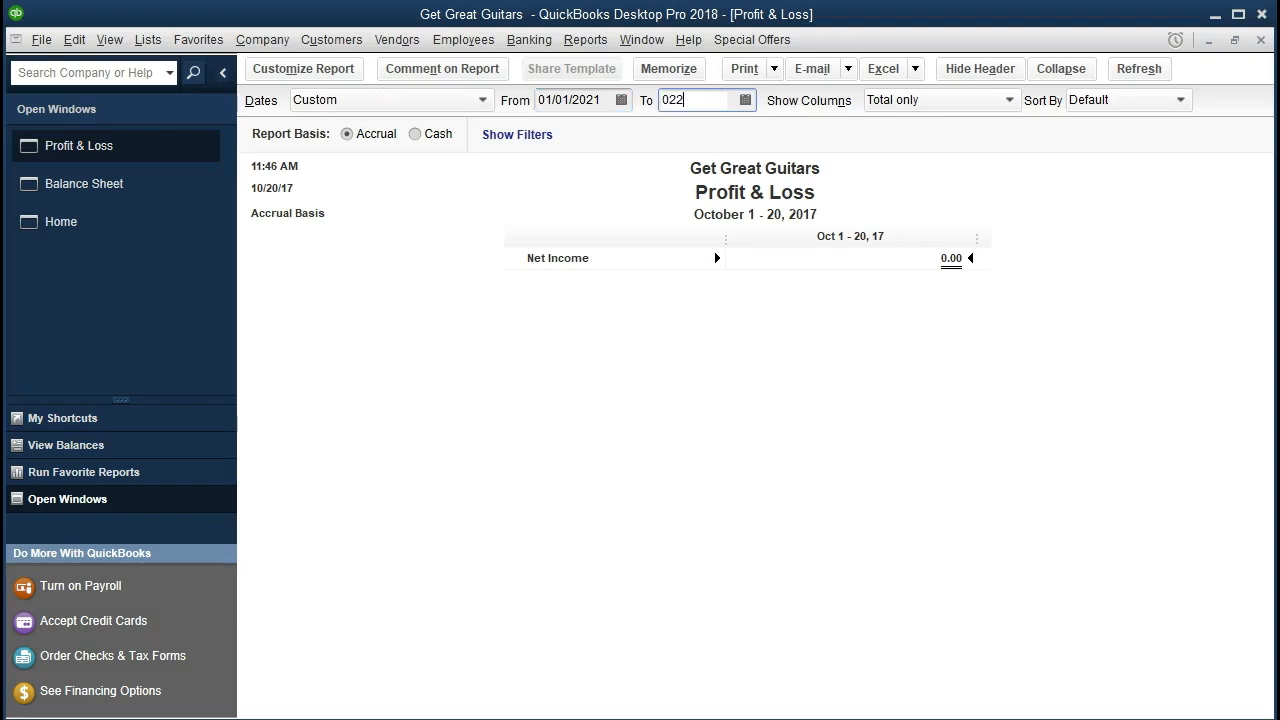
type("2021")
key("Tab")
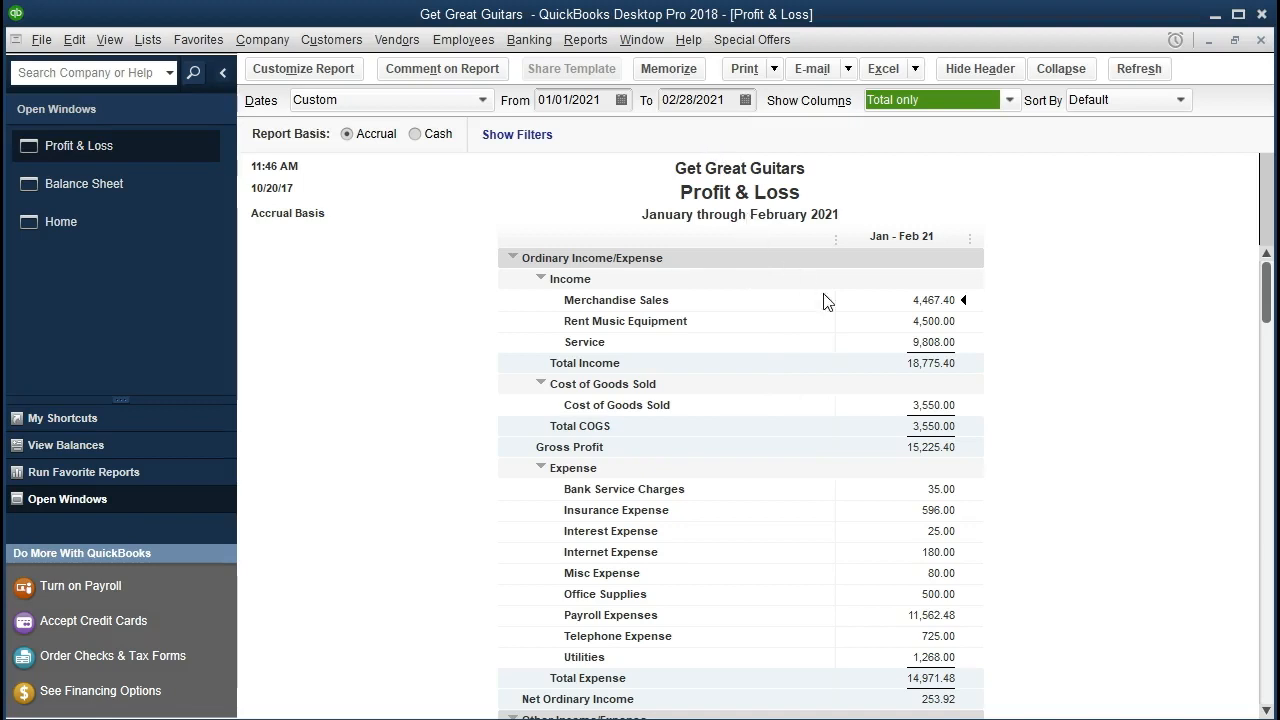
- Examine the transaction detail behind the Merchandise Sales amount, and close the detail report
left_click(902, 304)
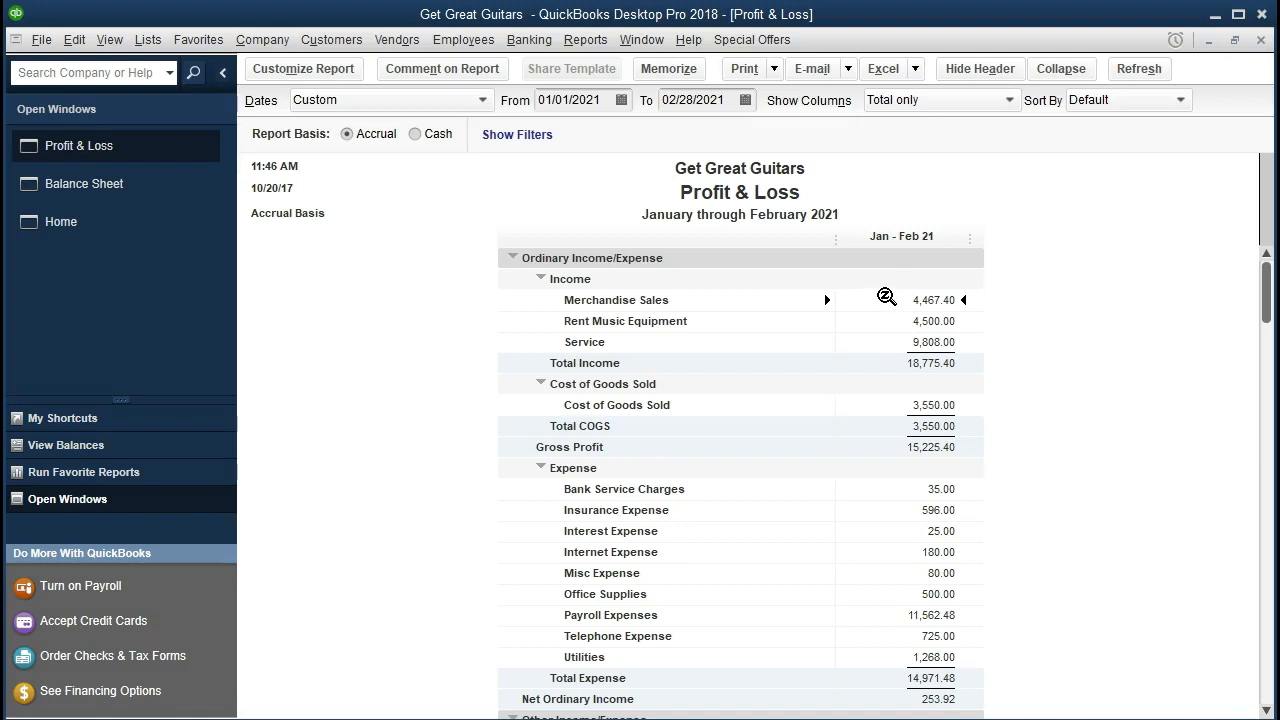
double_click(883, 297)
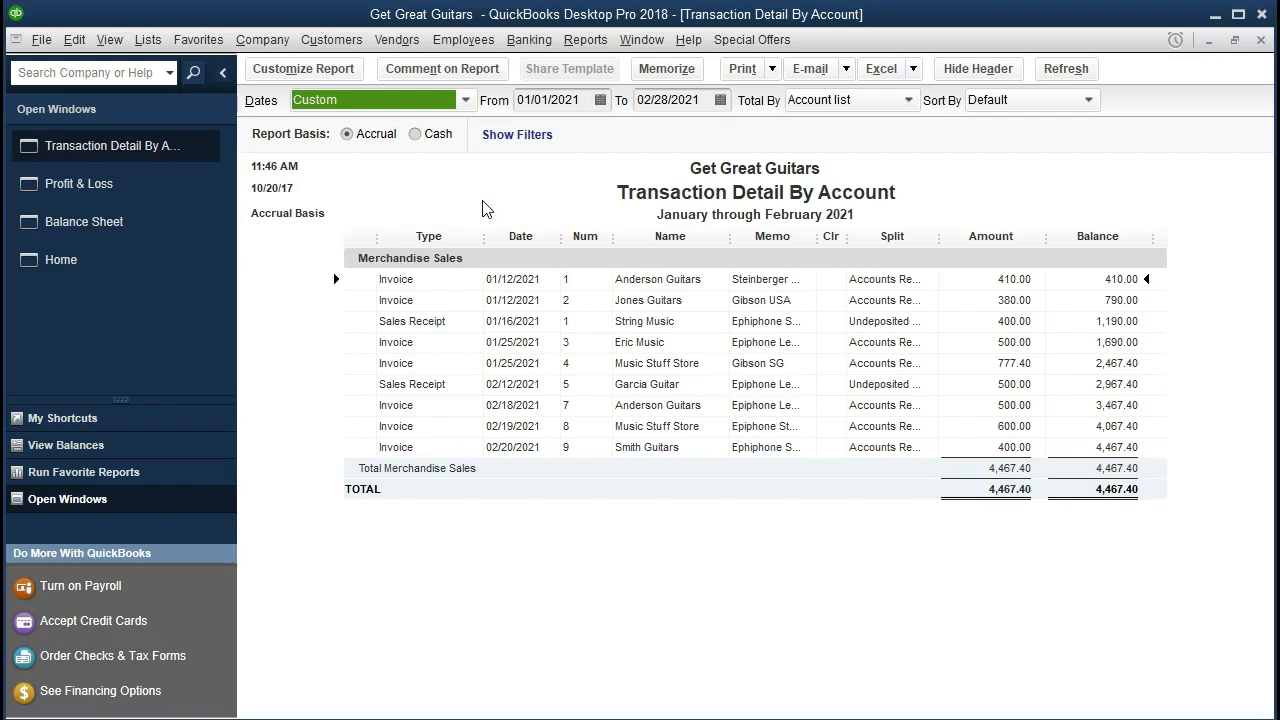
left_click(1261, 41)
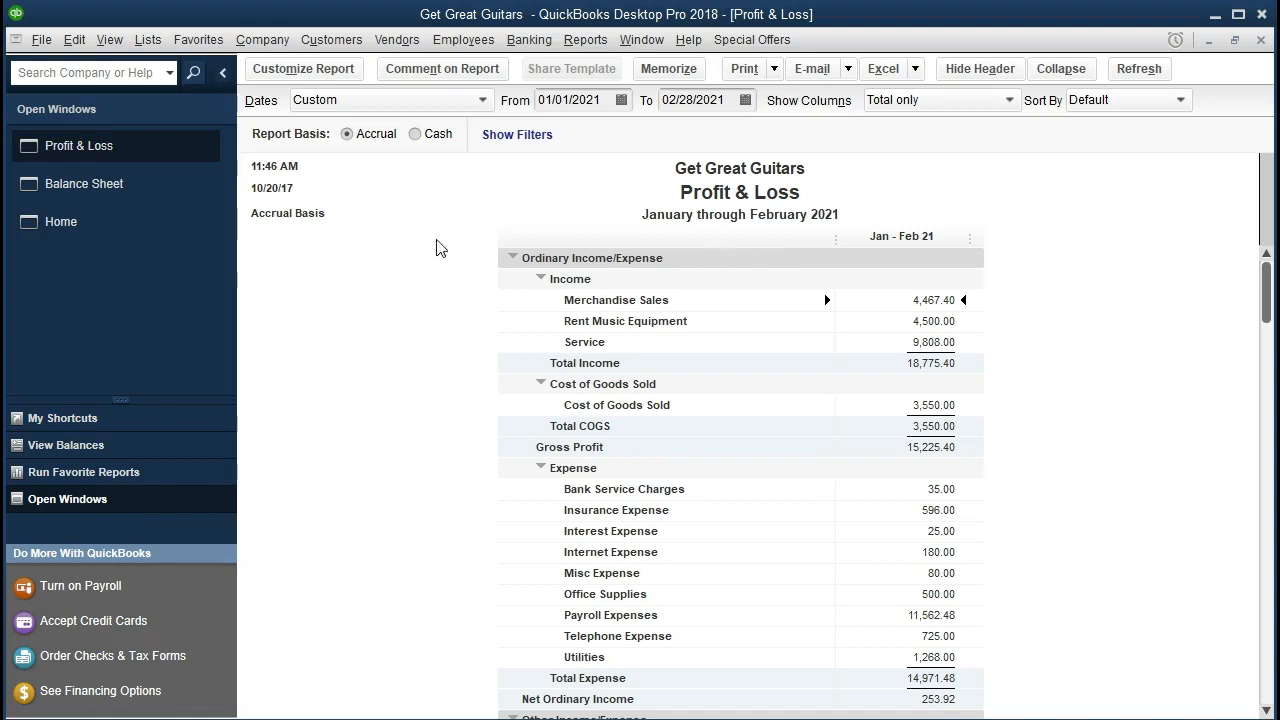
- Return to the home page and start a new invoice for the customer Sam The Guitar Man
left_click(131, 237)
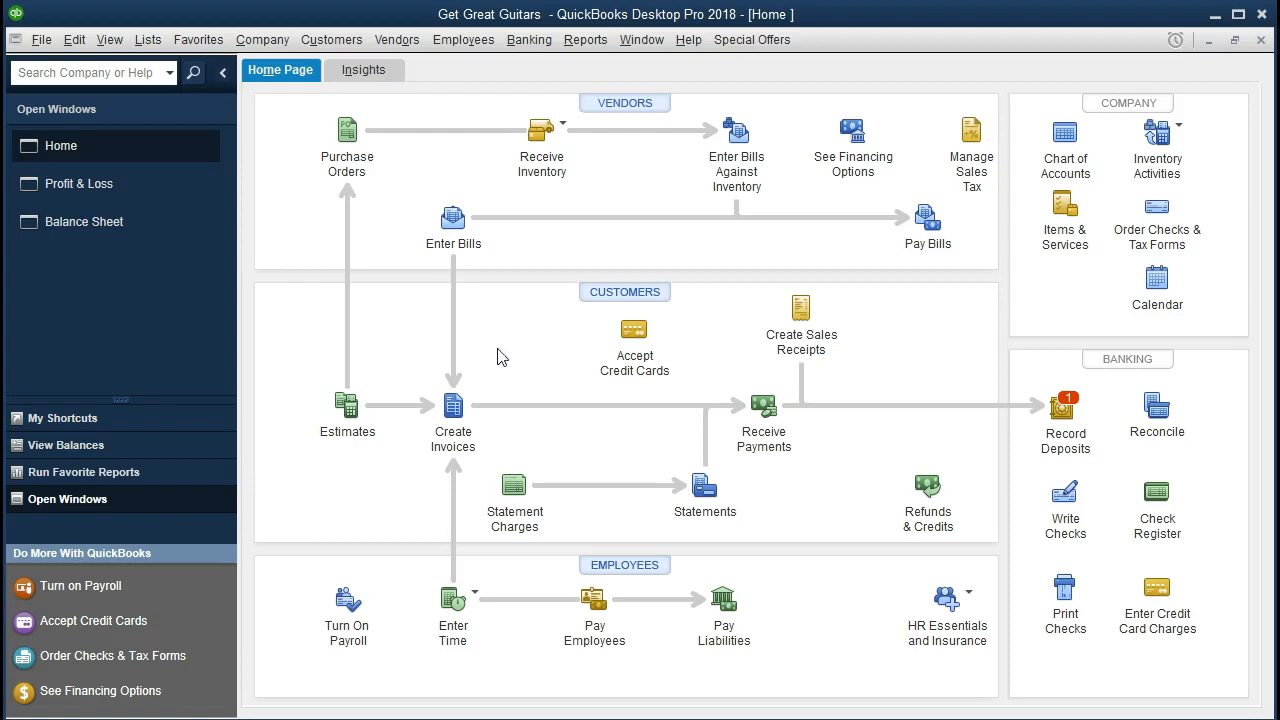
left_click(449, 412)
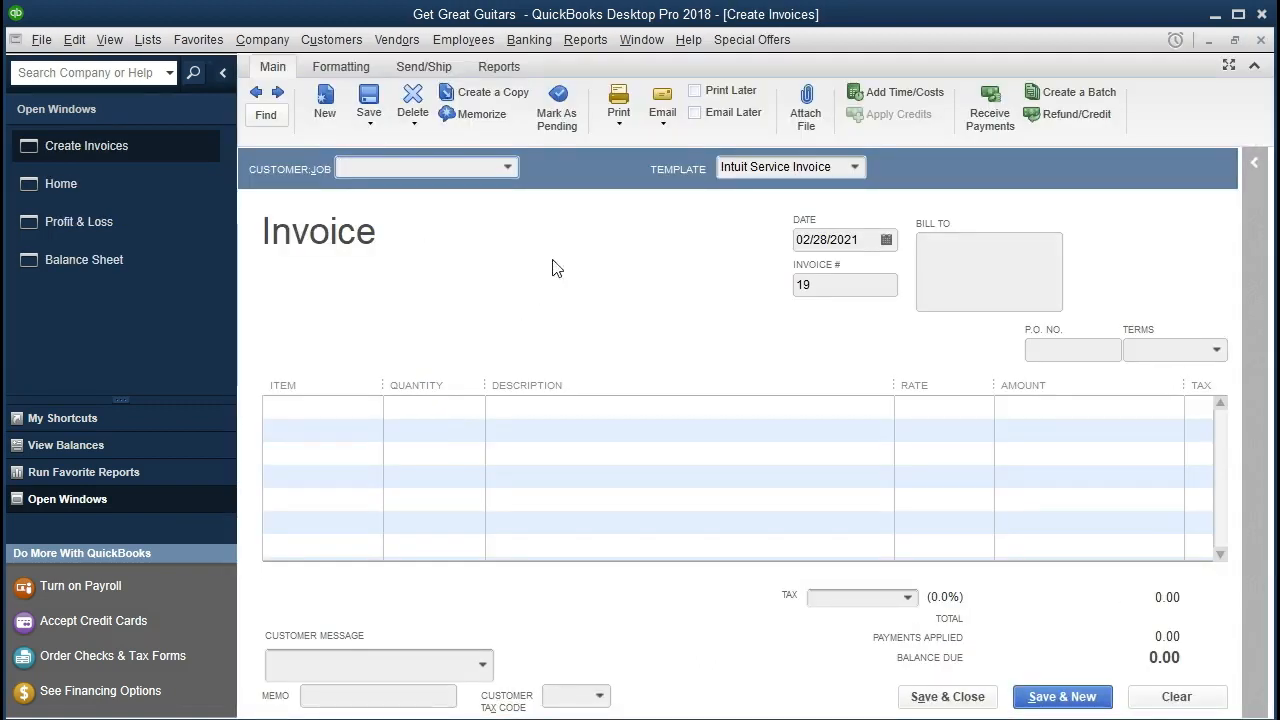
left_click(506, 164)
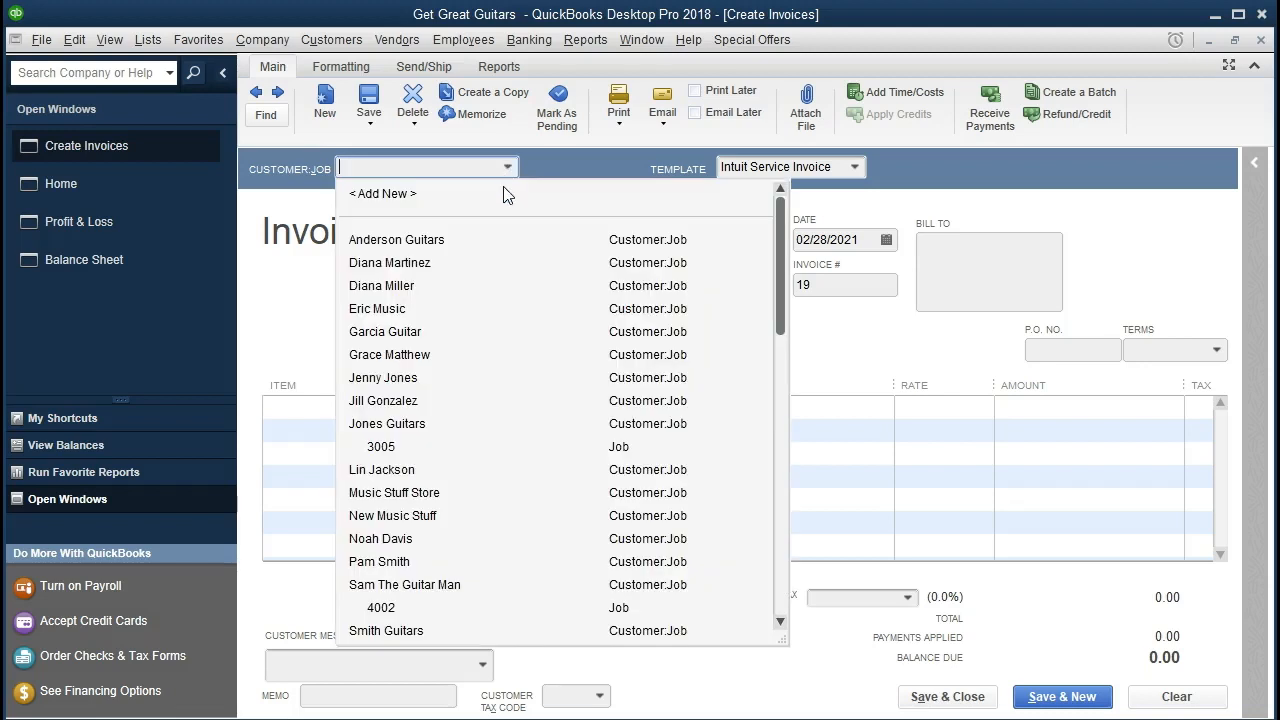
scroll(460, 445, "down", 1)
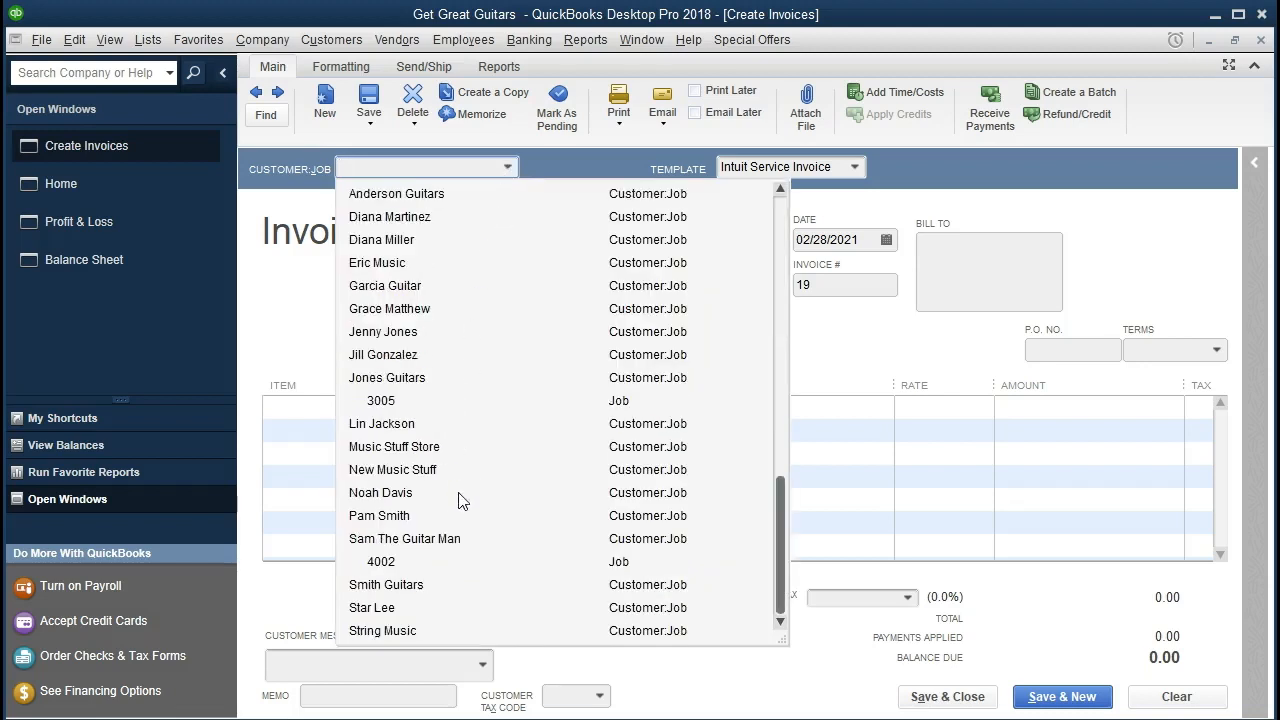
left_click(449, 542)
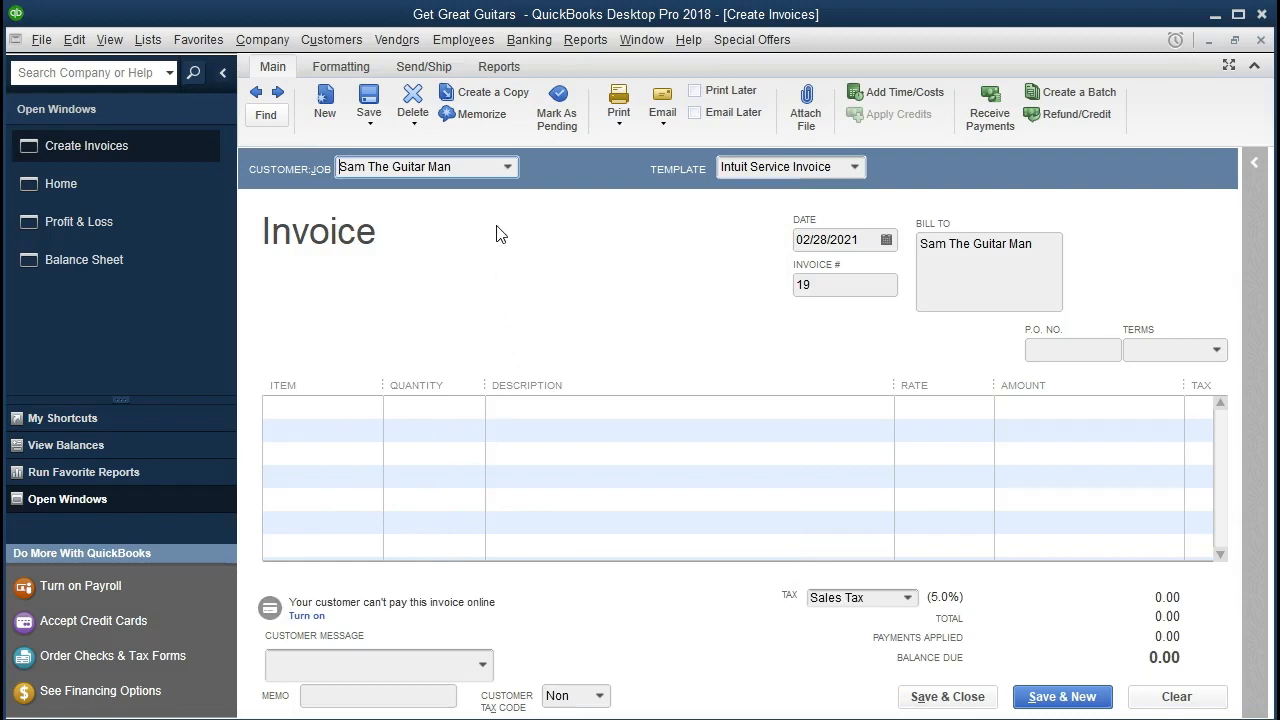
- Date the invoice 03/02/2021 and set its payment terms to Net 30
key("Tab")
key("Tab")
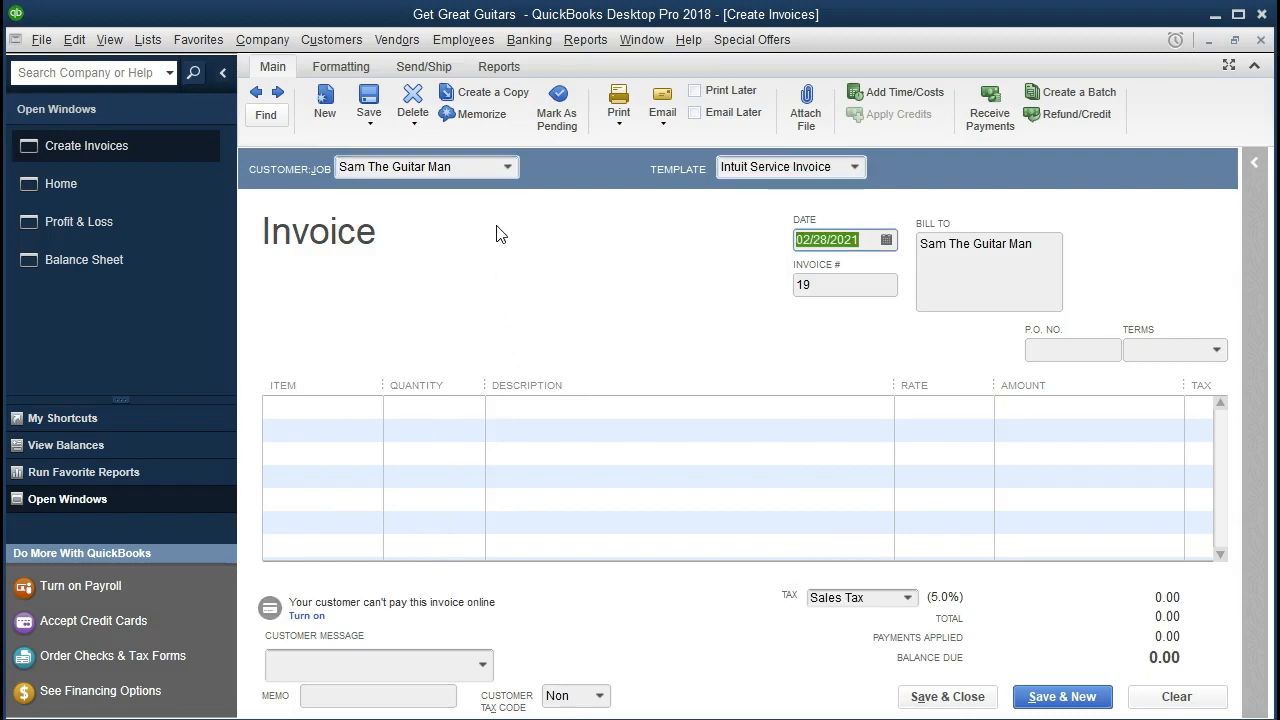
type("03/02/2021")
key("Tab")
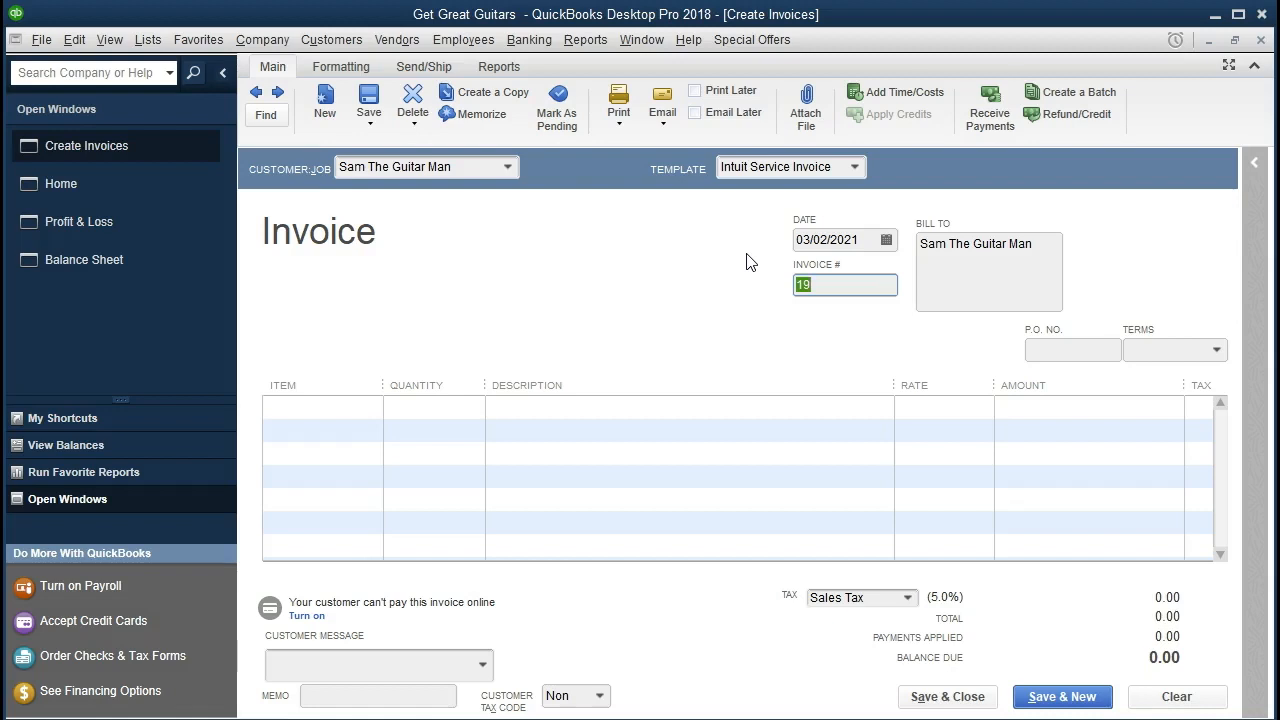
key("Tab")
key("Tab")
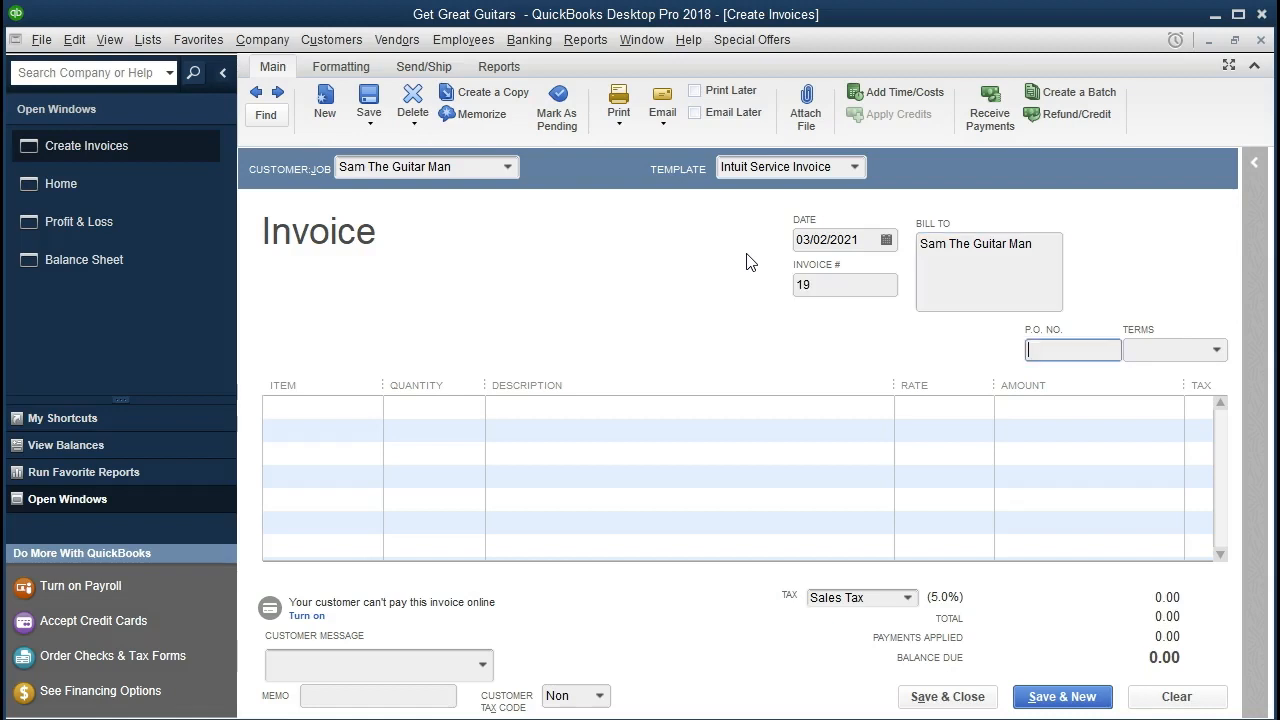
key("Tab")
left_click(1214, 353)
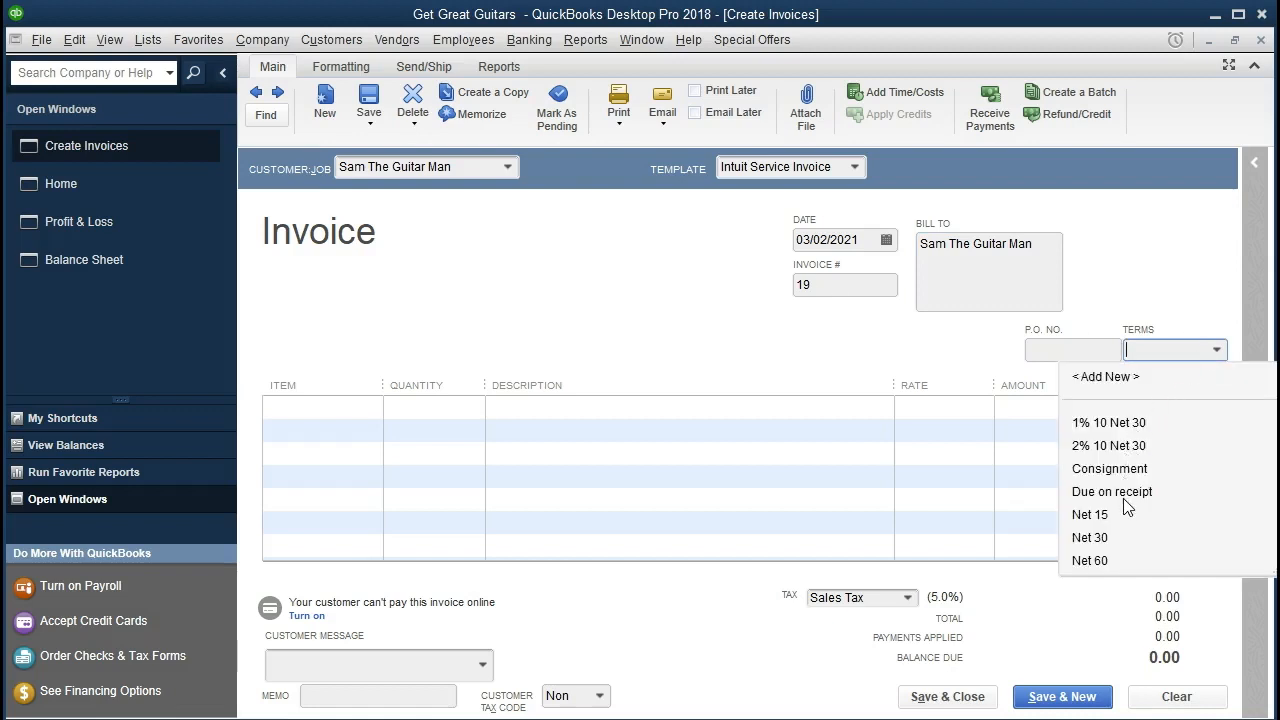
left_click(1108, 537)
key("Tab")
- Add the inventory item ELP (Epiphone Les Paul) to the invoice's first line with a quantity of 1
left_click(371, 410)
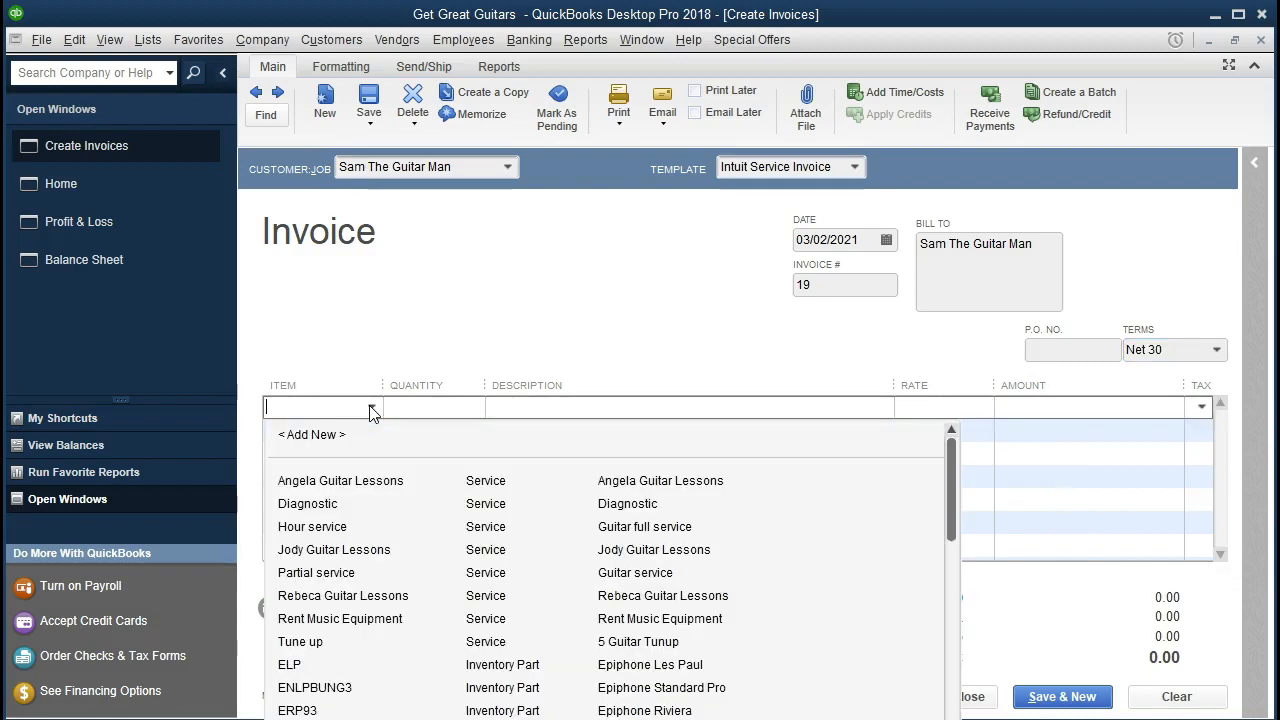
left_click(298, 665)
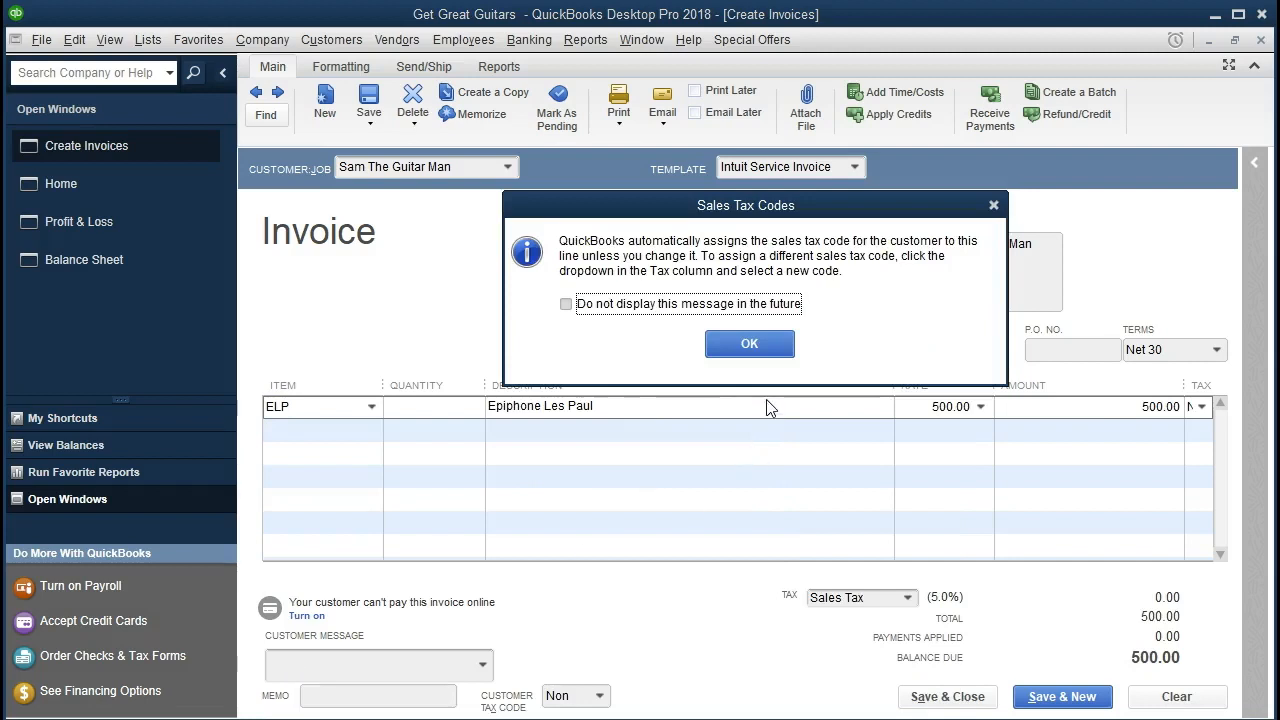
left_click(770, 352)
key("Tab")
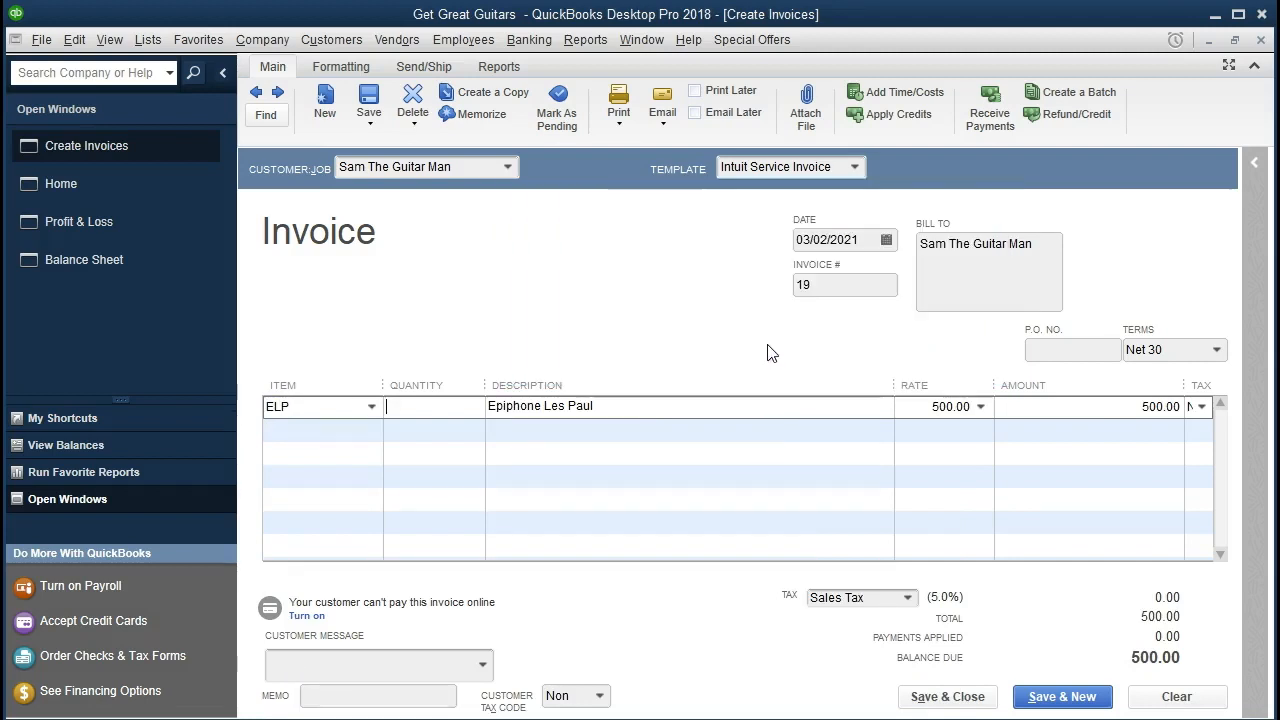
type("1")
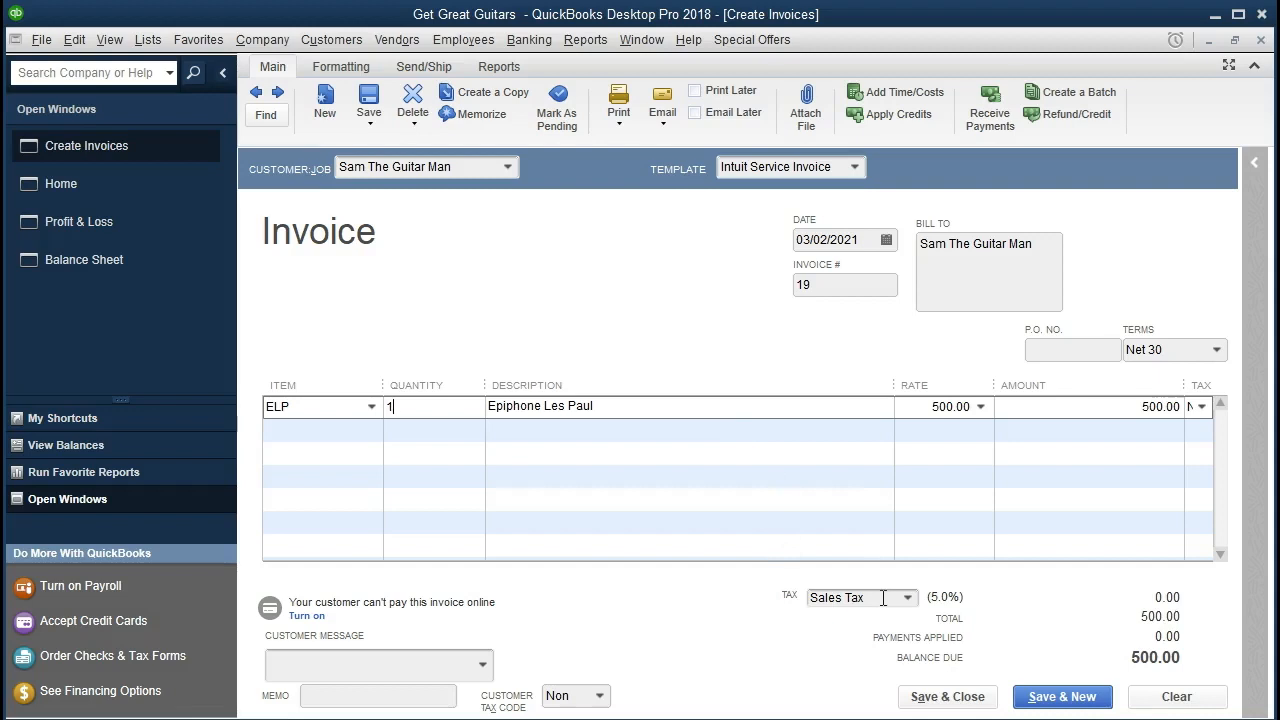
- Set the customer tax code to Tax and save and close the invoice, making the changed terms and tax code permanent for the customer
left_click(598, 698)
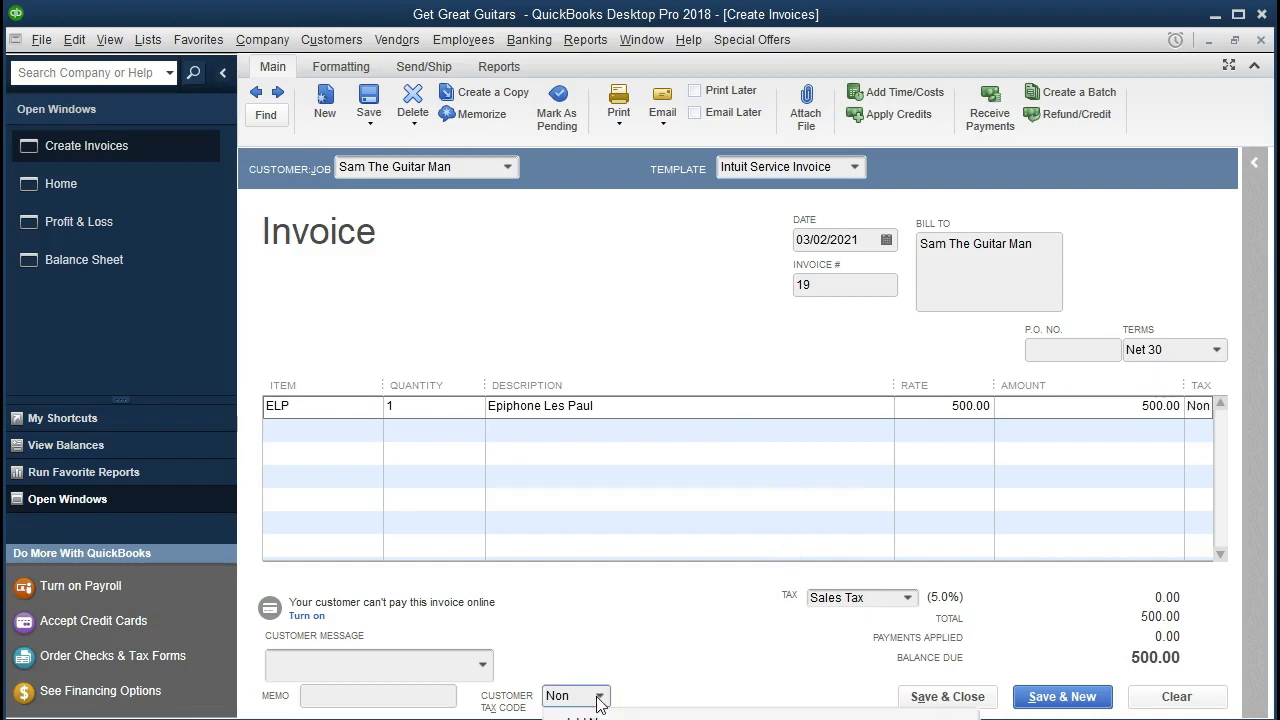
left_click(598, 719)
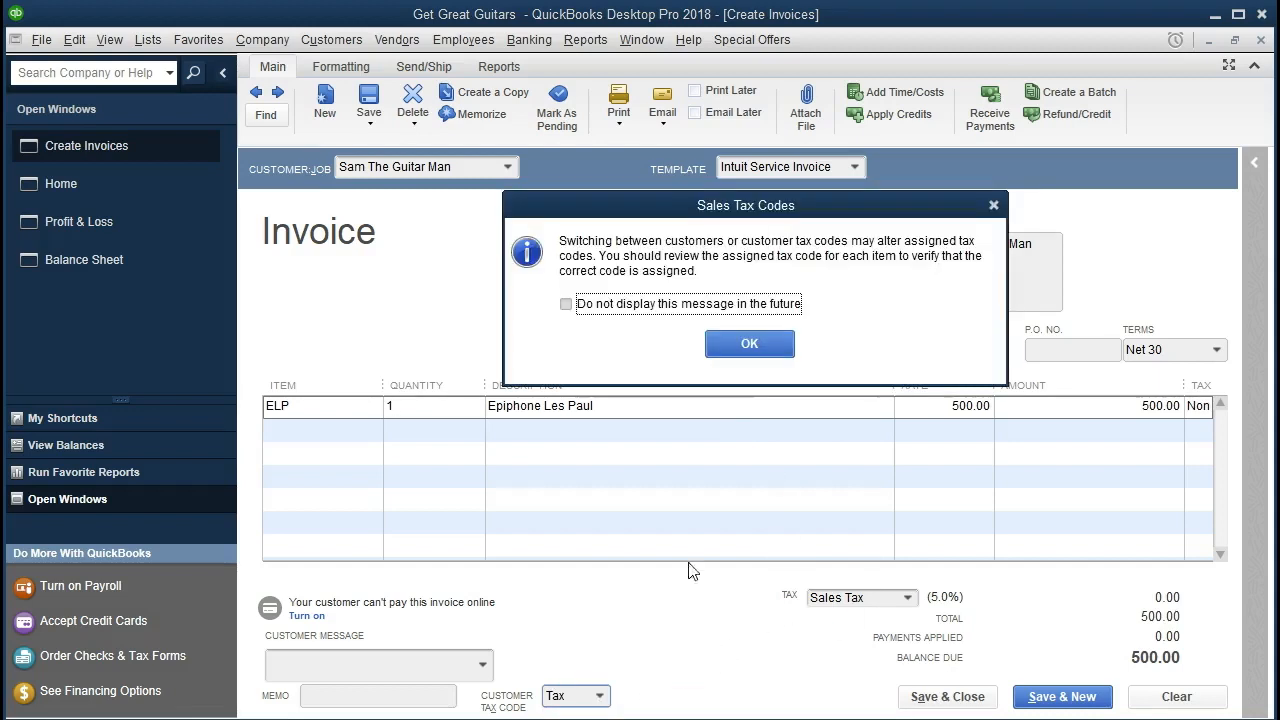
left_click(757, 346)
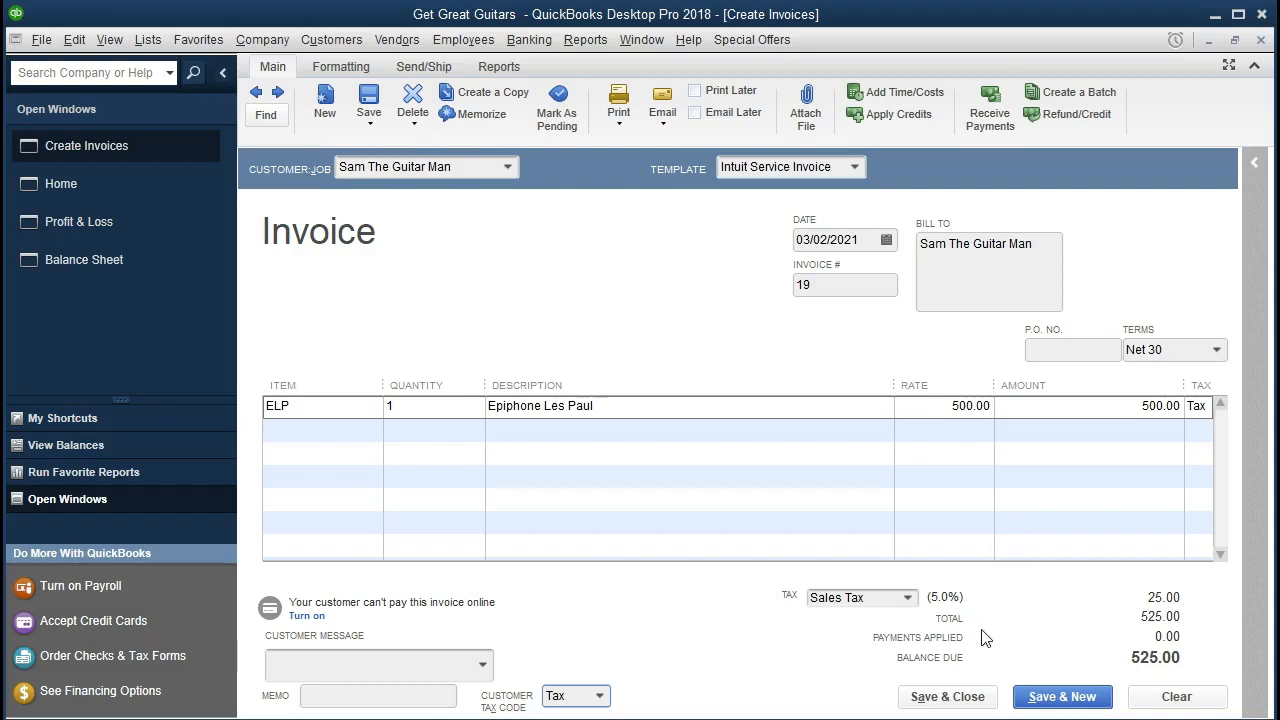
left_click(971, 705)
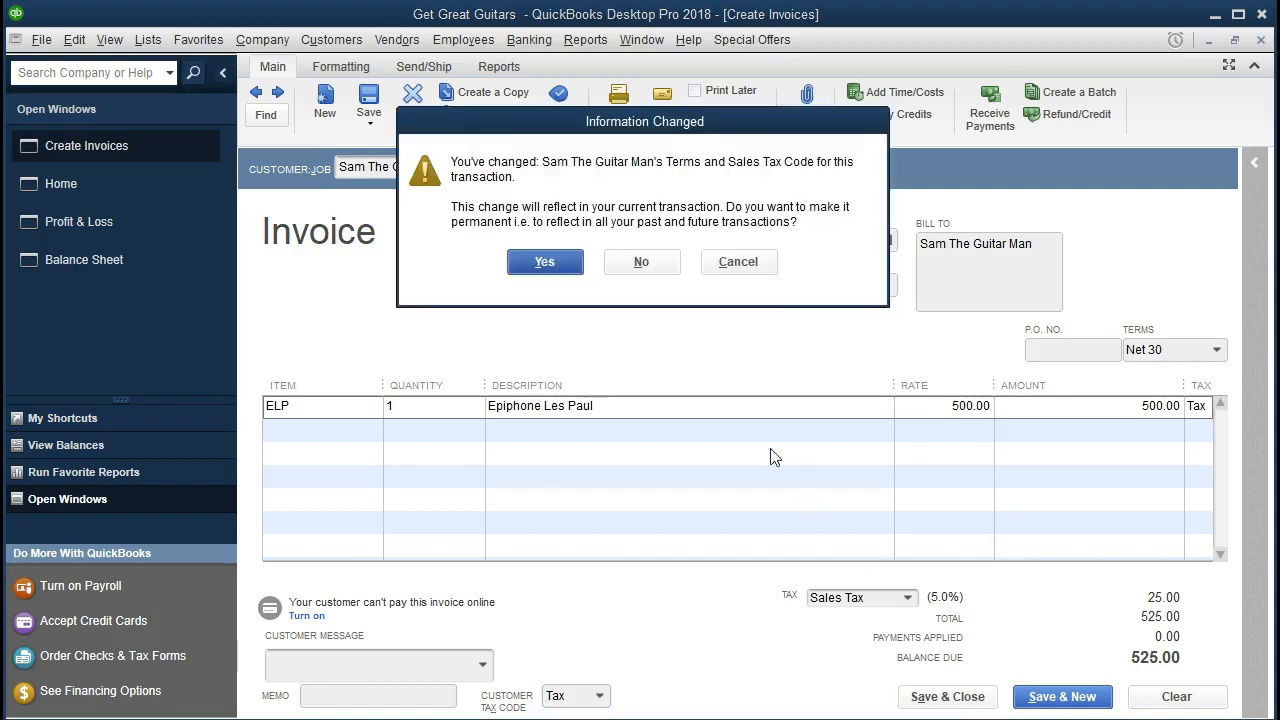
left_click(551, 258)
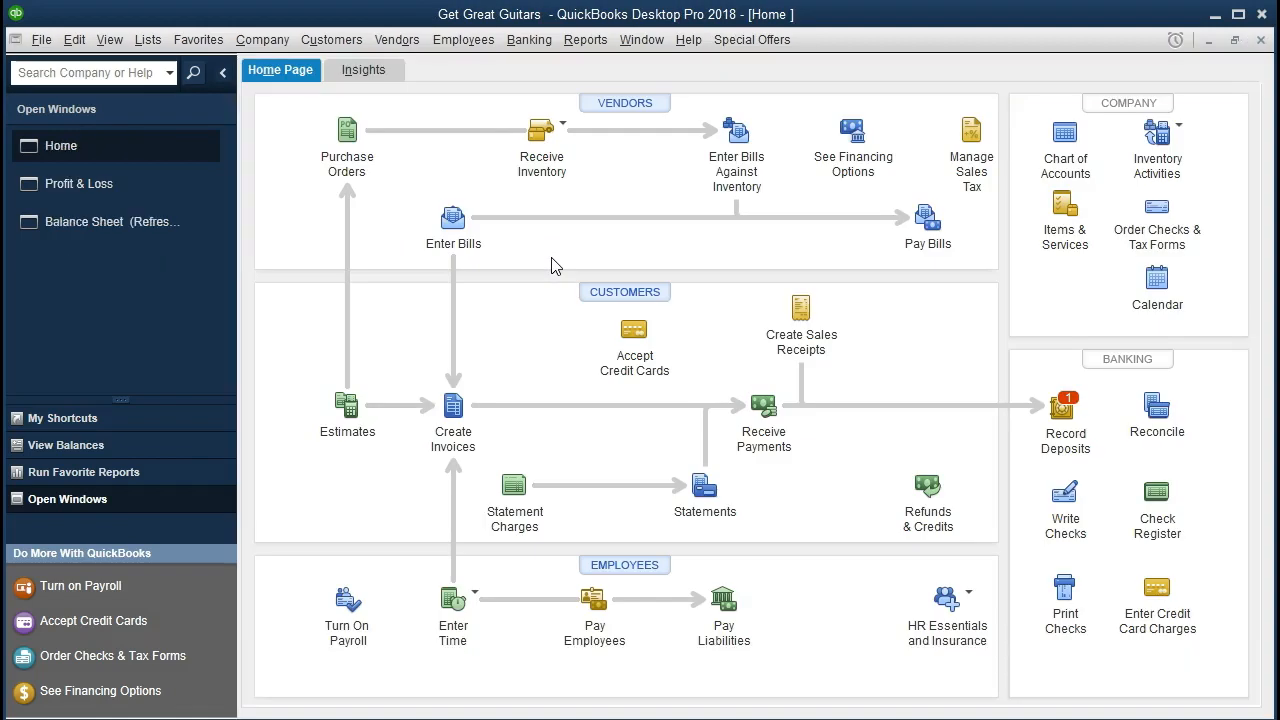
- Set the open Profit & Loss report's date range from 03/01/2021 to 03/31/2021
left_click(124, 188)
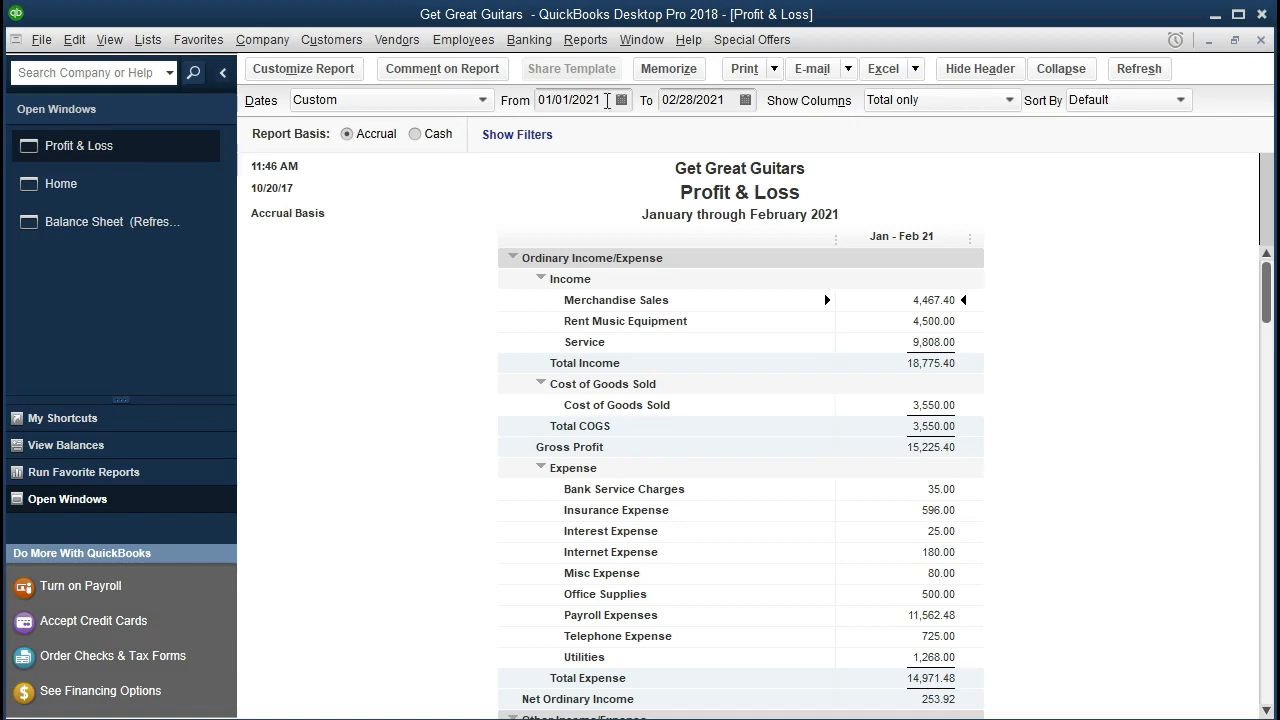
left_click_drag(605, 101, 435, 98)
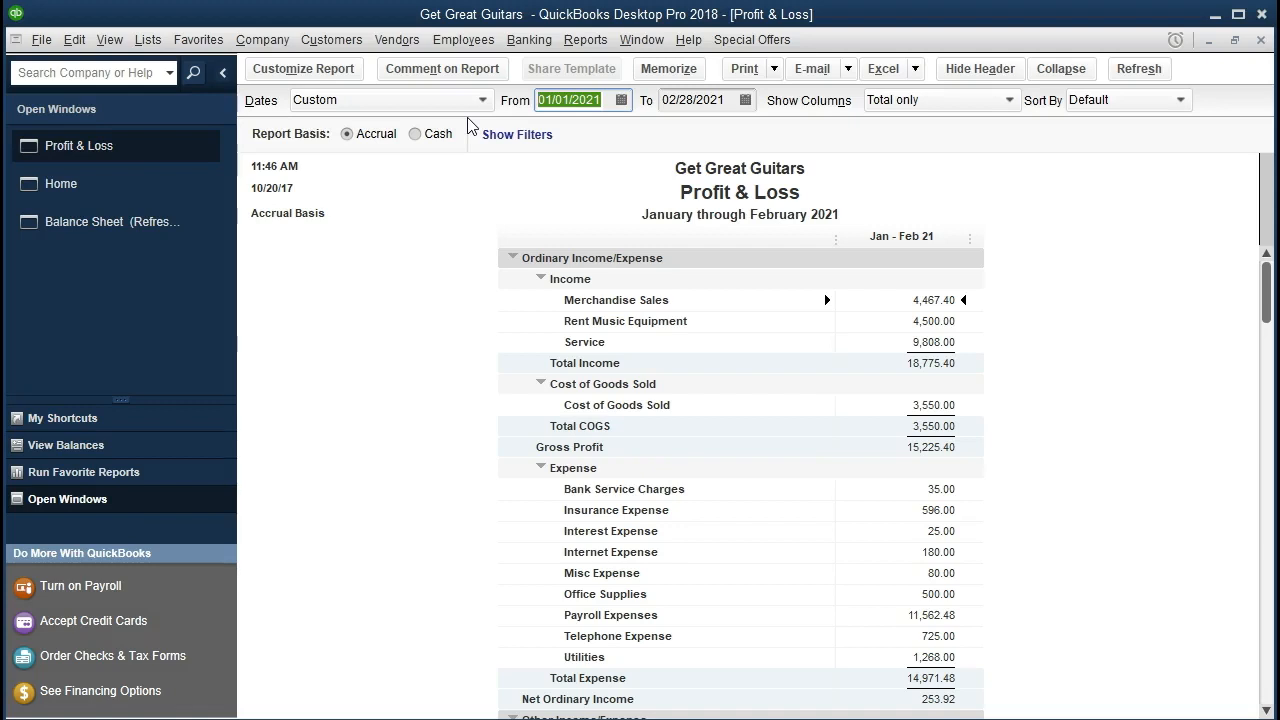
type("03")
type("/01/2021")
key("Tab")
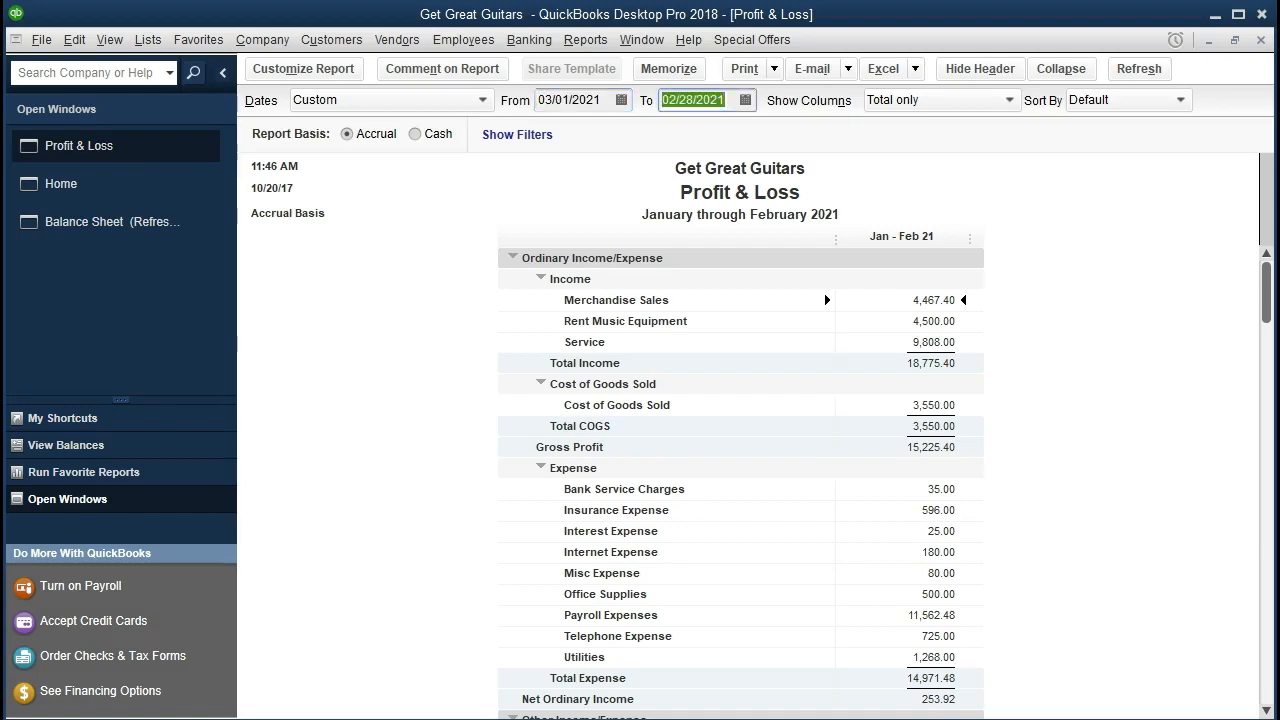
type("03")
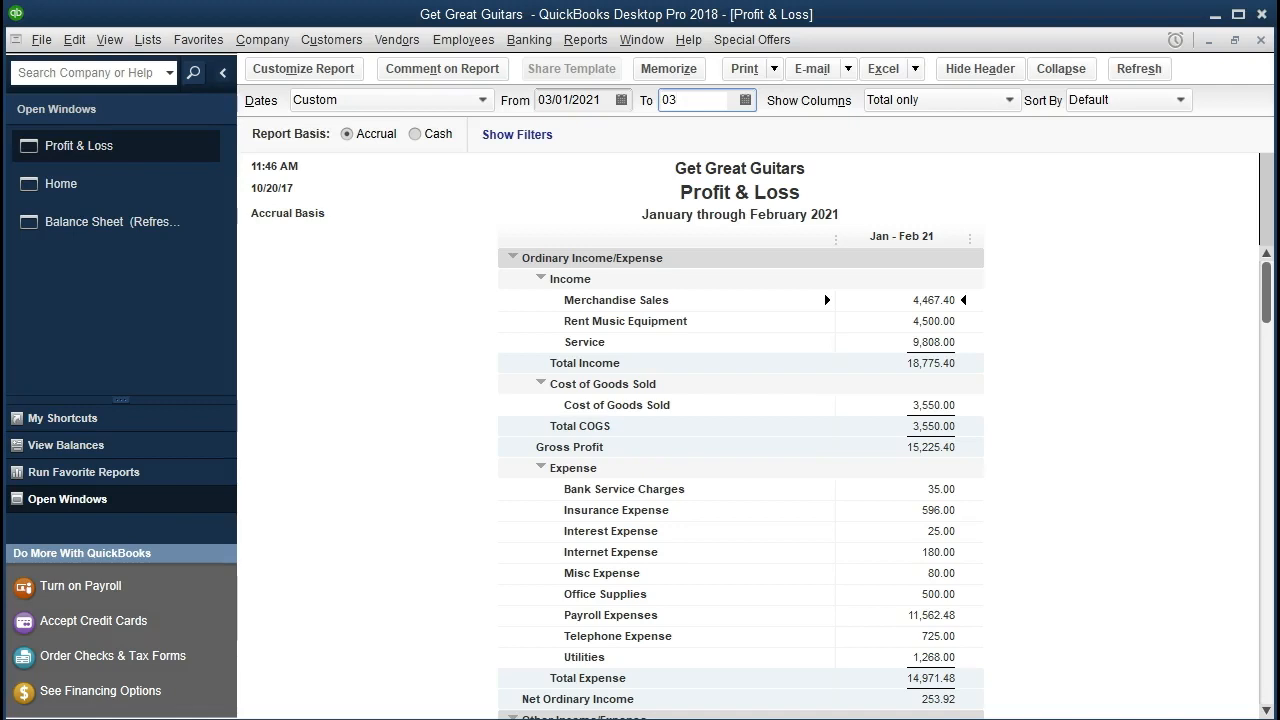
type("/31/2021")
key("Tab")
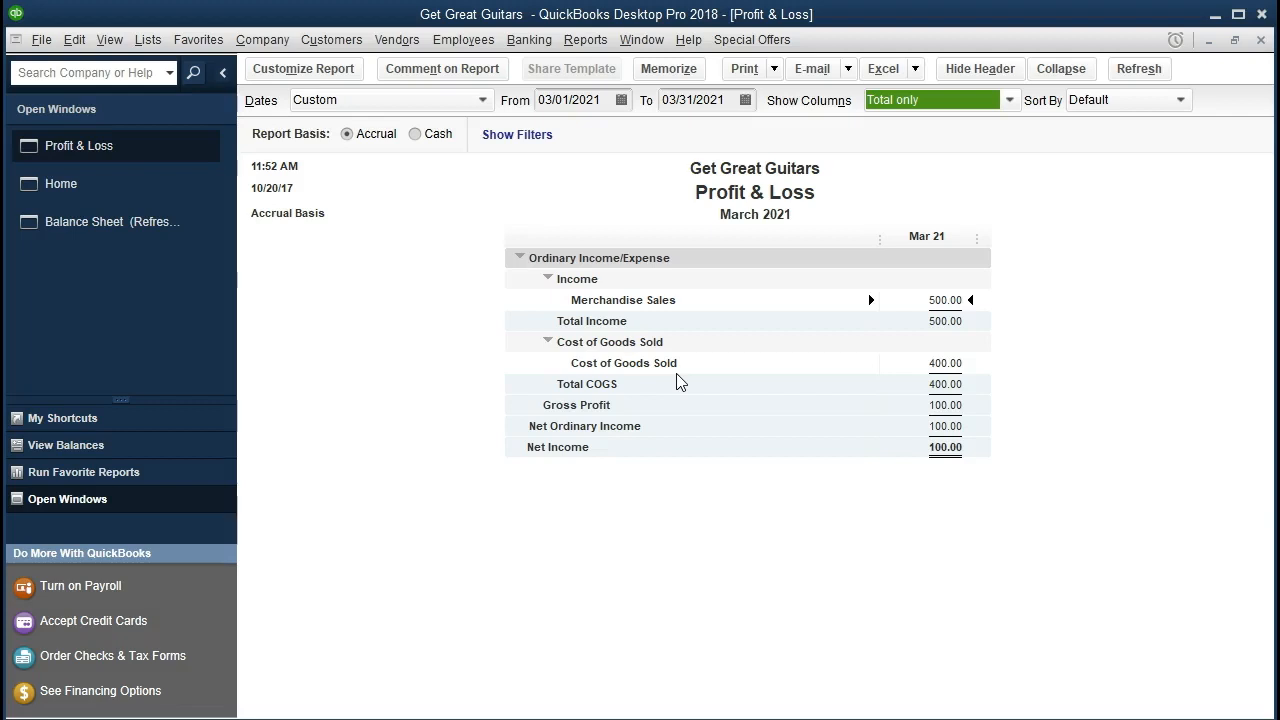
- Customize the Balance Sheet report to cover 03/01/2021 to 03/31/2021
left_click(104, 231)
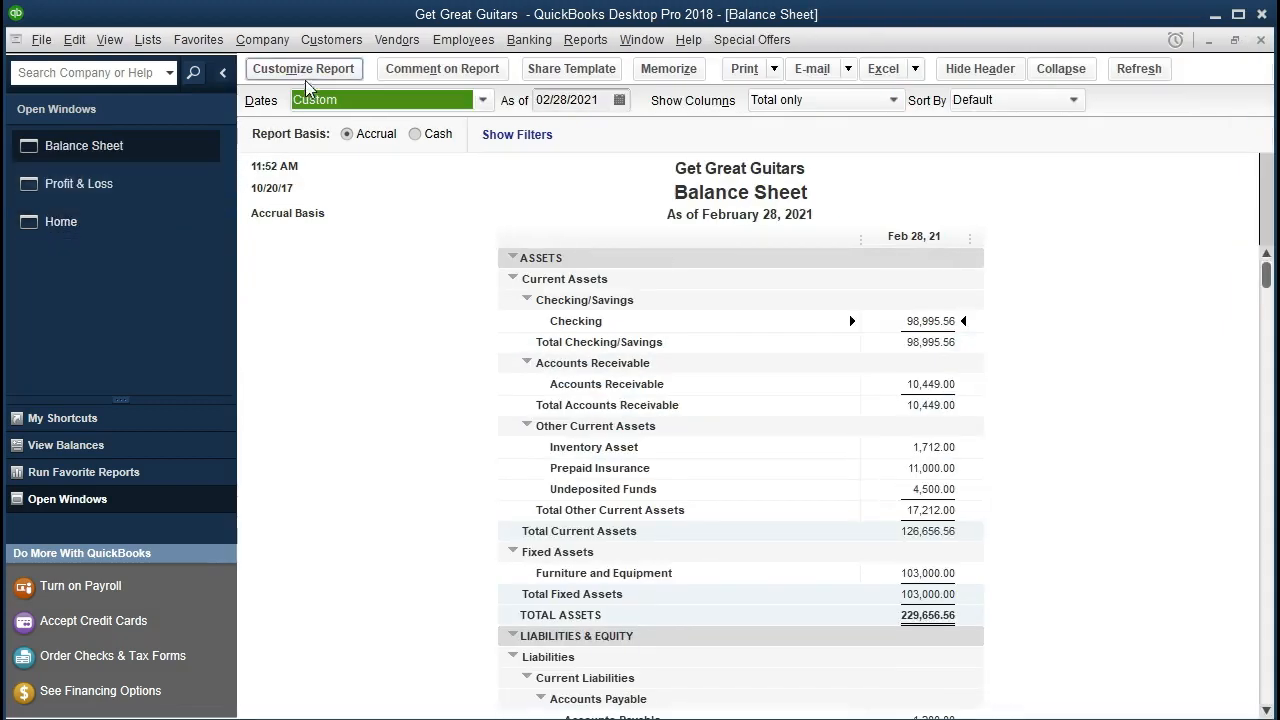
left_click(305, 69)
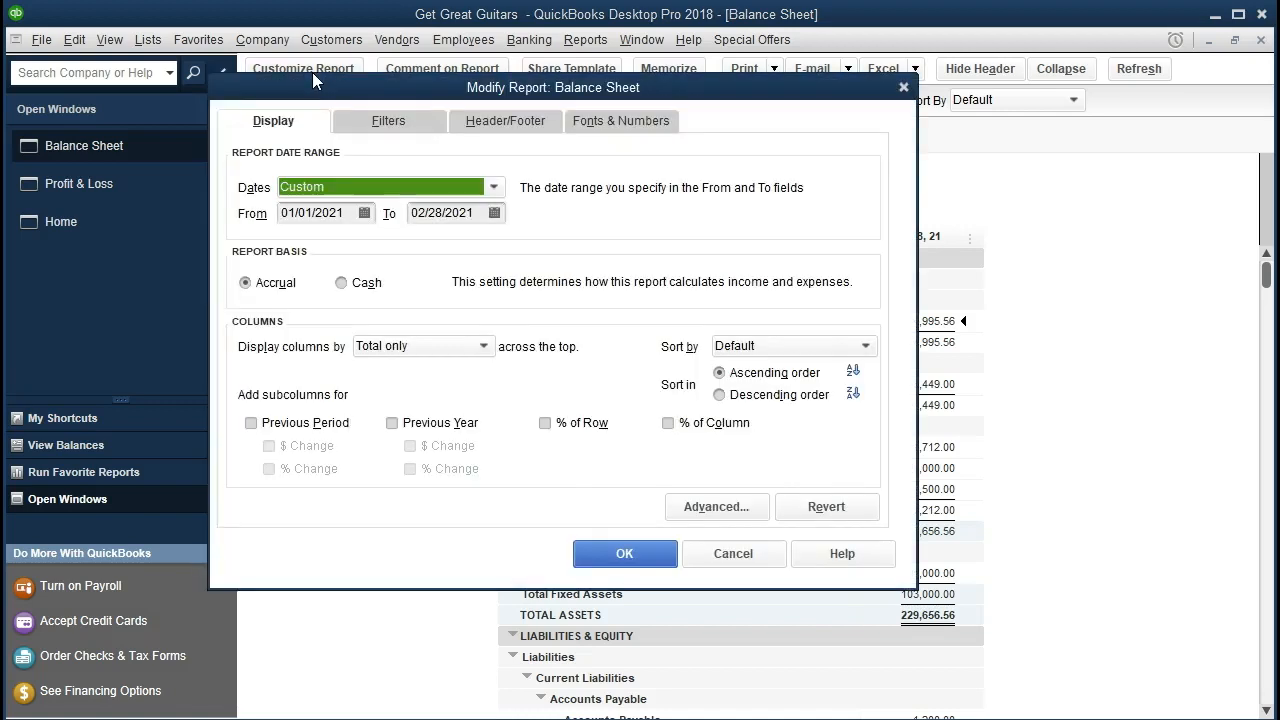
key("Tab")
type("03")
type("/01")
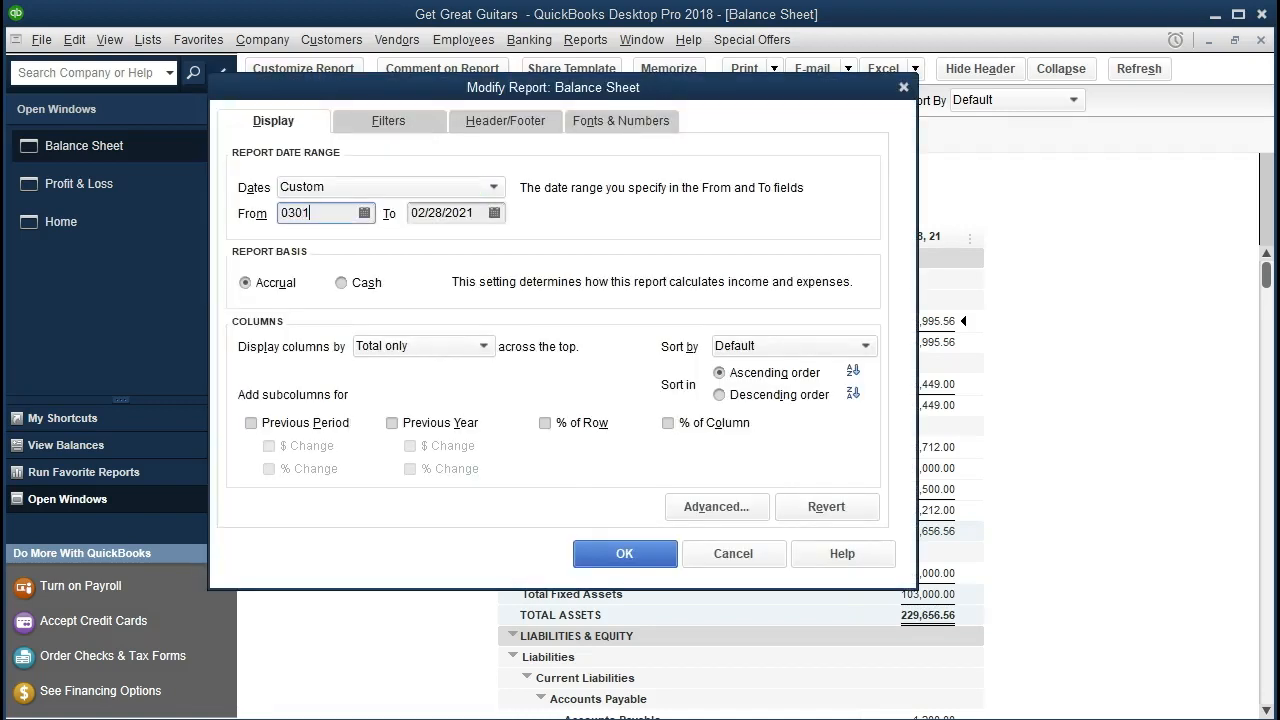
key("Tab")
type("03/31")
key("Tab")
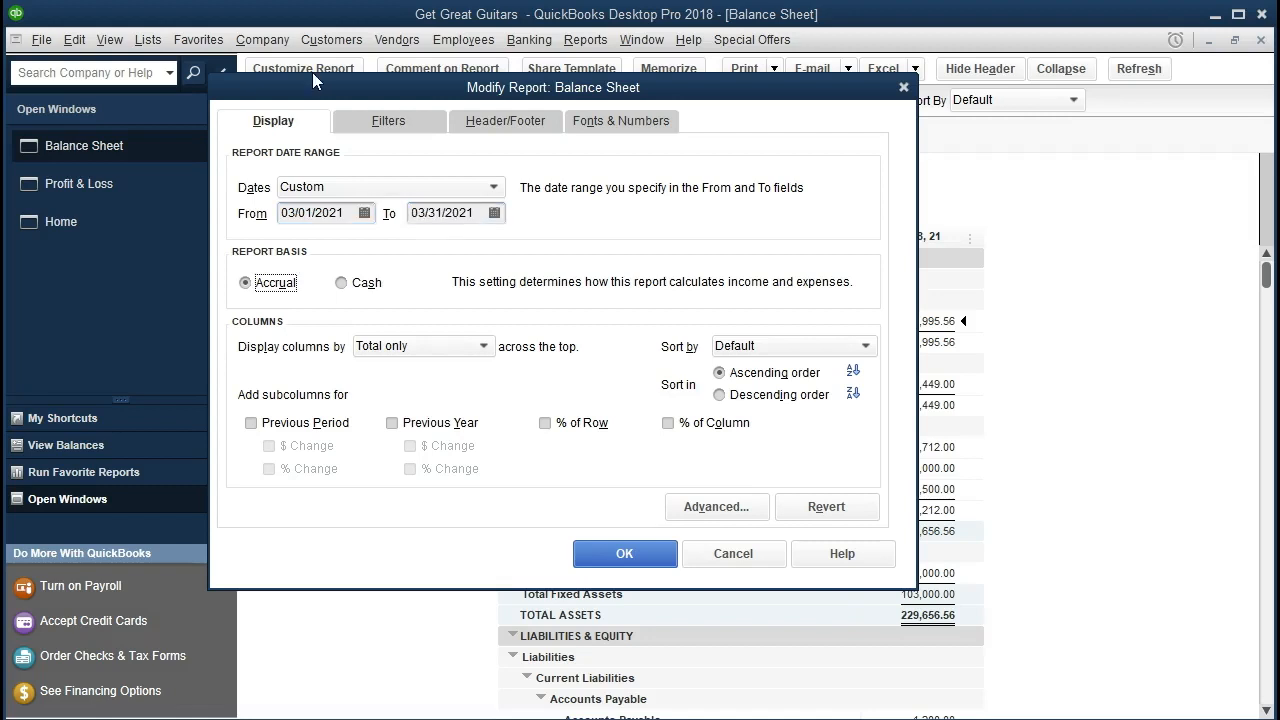
left_click(622, 560)
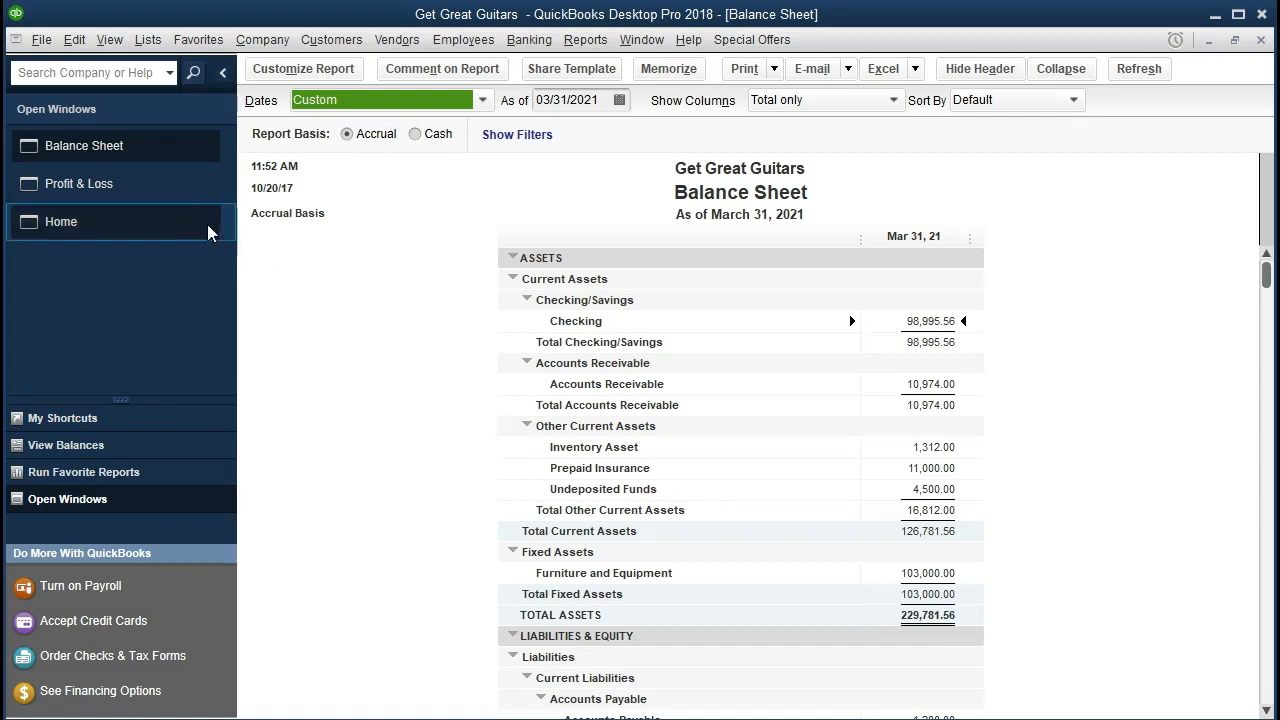
- Trace the March Merchandise Sales amount on the Profit & Loss to its source invoice, and return to the report
left_click(179, 200)
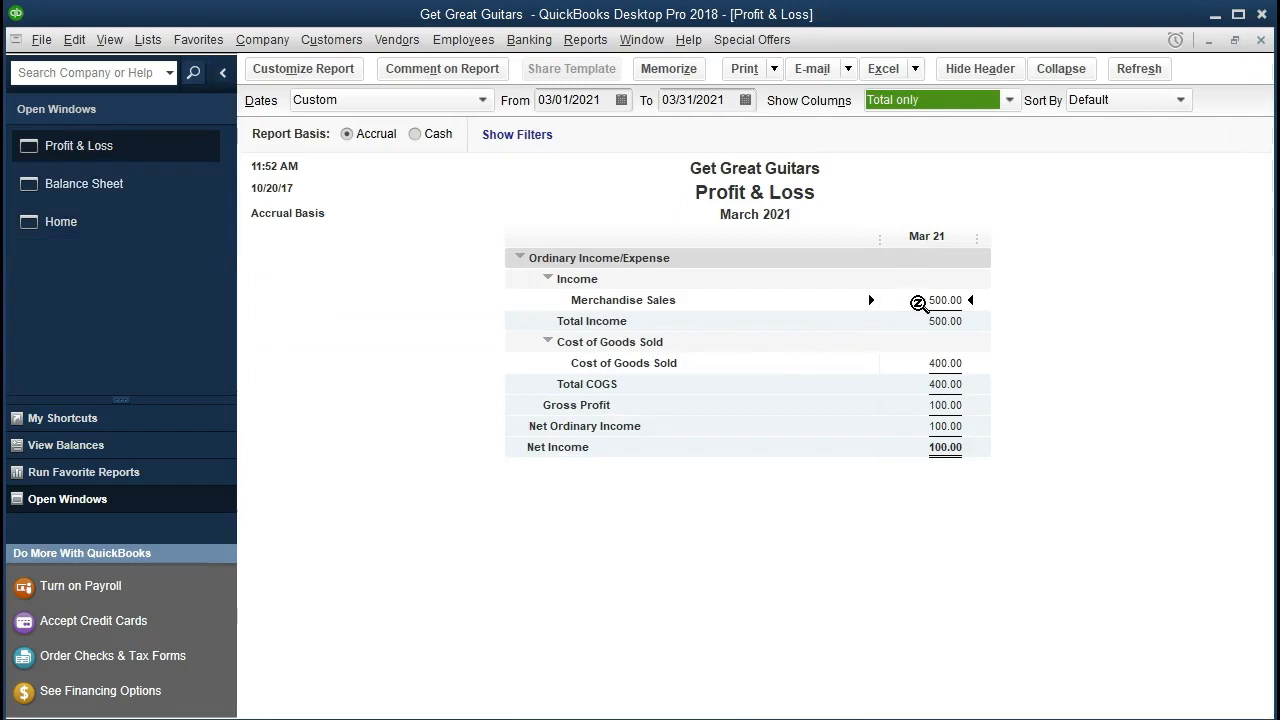
double_click(918, 303)
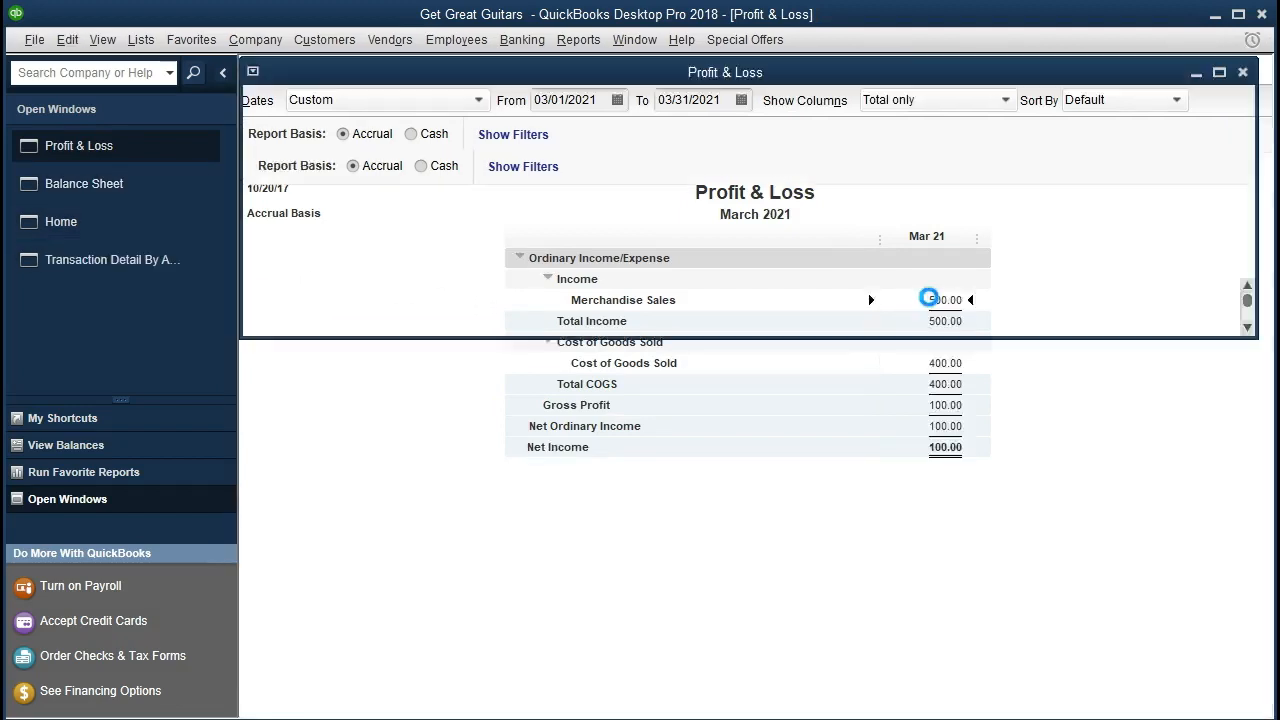
double_click(970, 279)
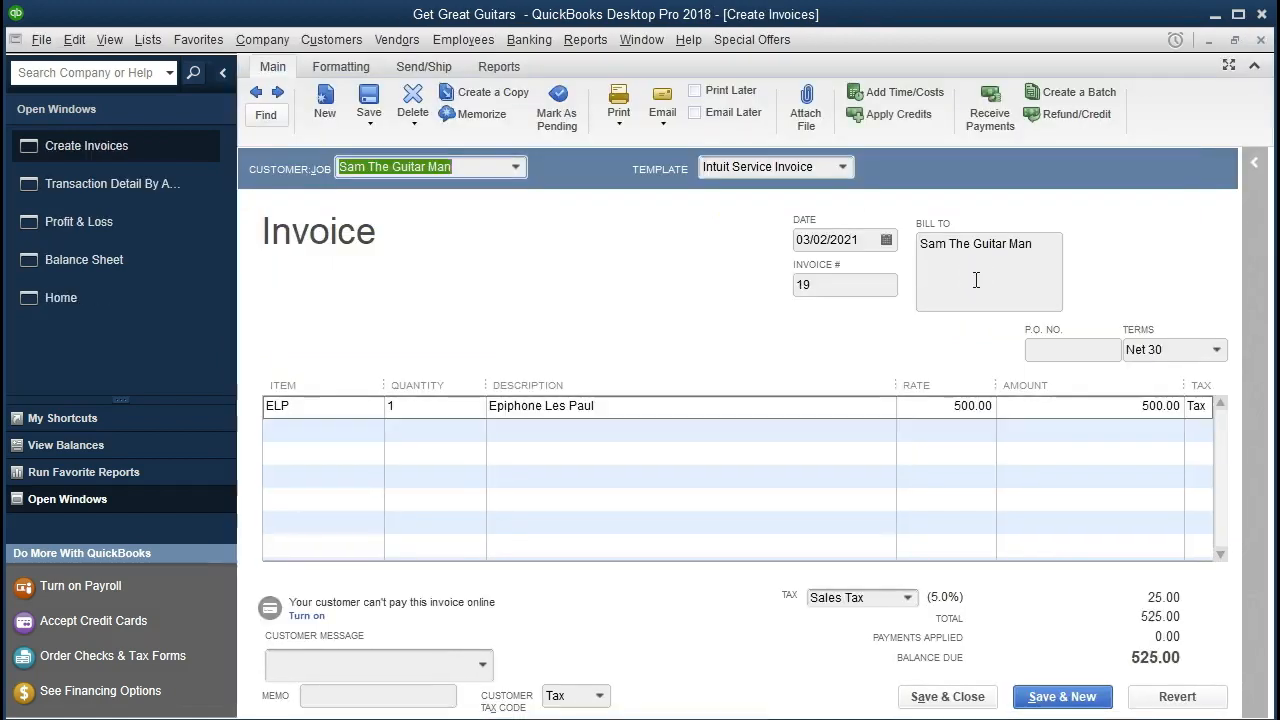
left_click(1261, 40)
left_click(1261, 40)
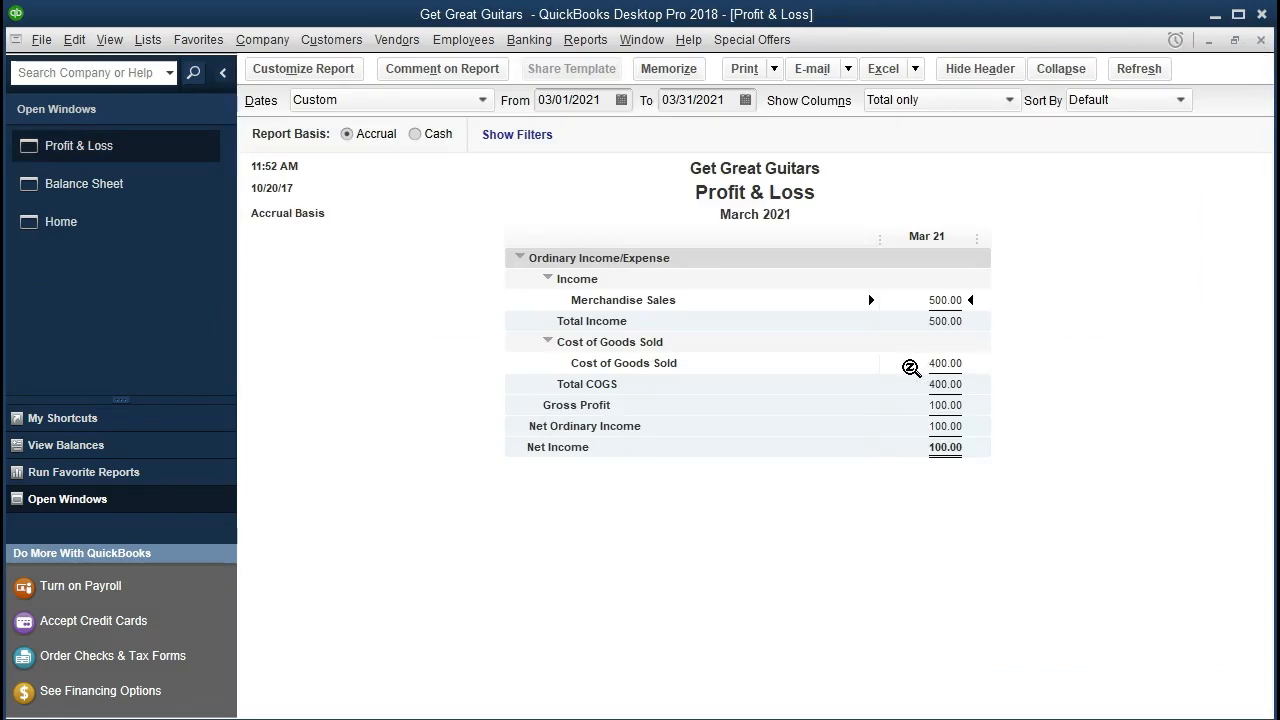
- Trace the March Cost of Goods Sold amount to its source invoice, and close the invoice and transaction detail
double_click(911, 368)
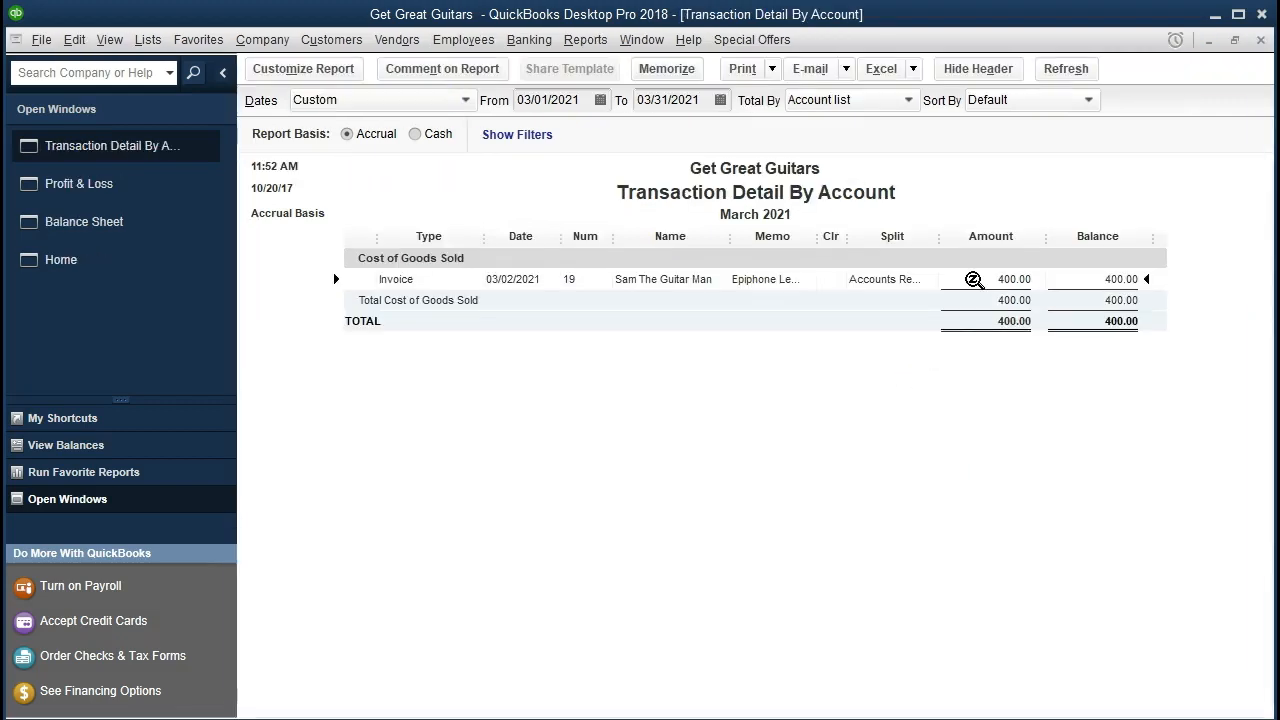
double_click(974, 280)
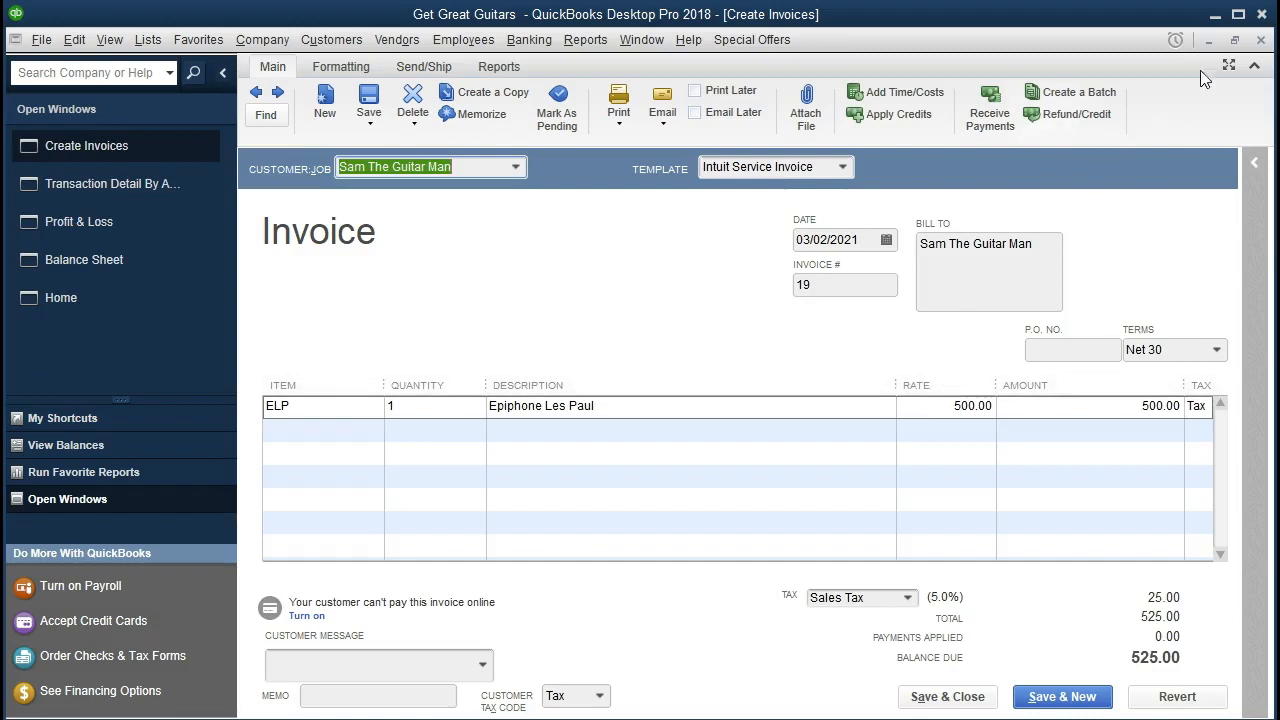
left_click(1261, 41)
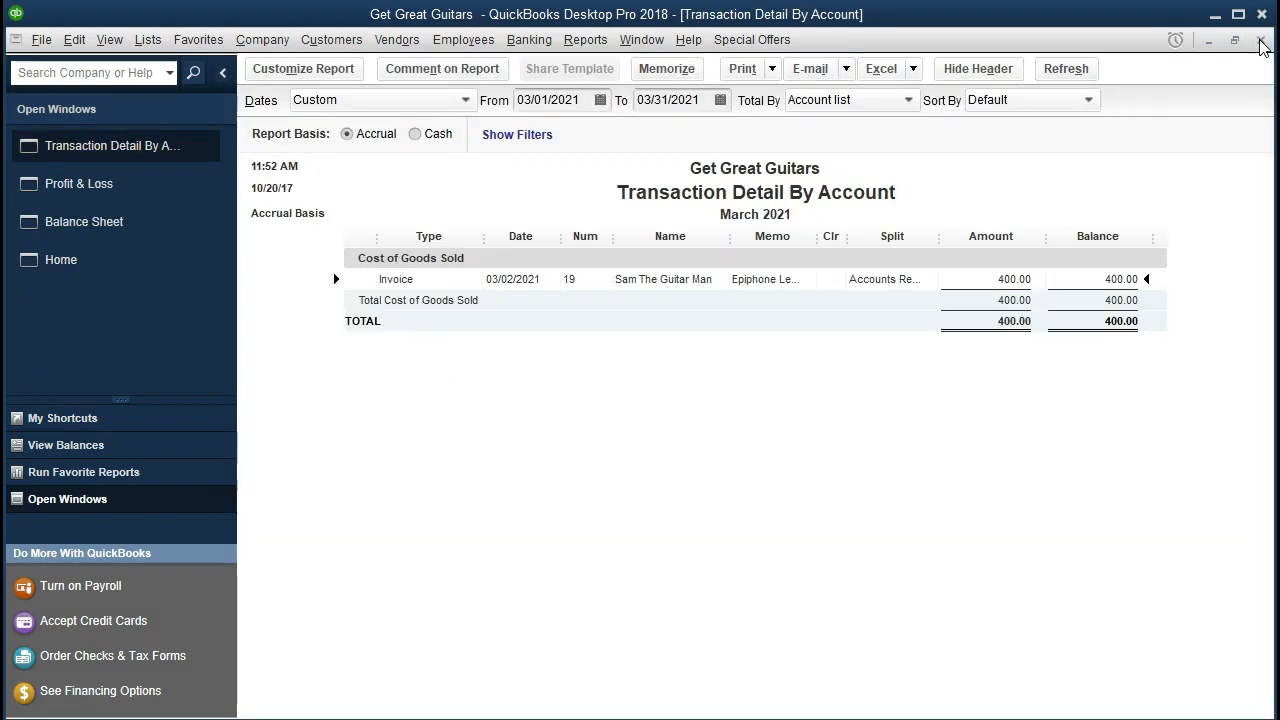
left_click(1261, 41)
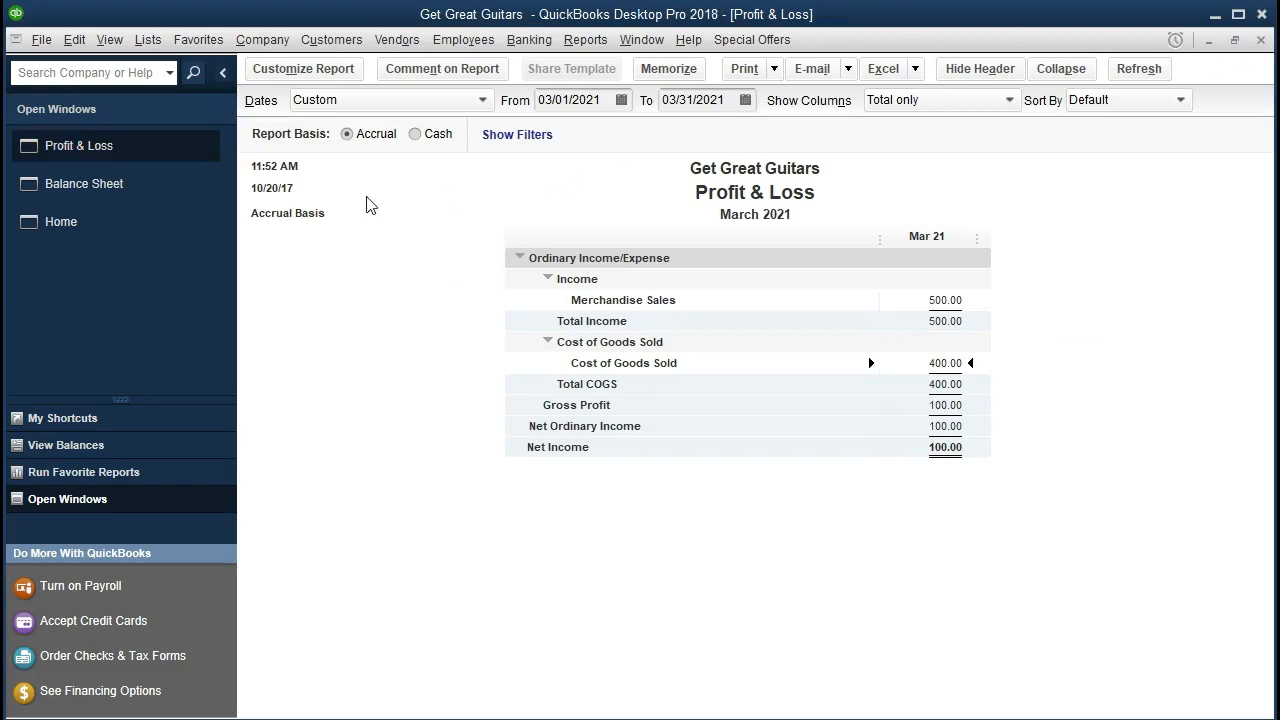
- Trace the Accounts Receivable balance on the Balance Sheet to the March invoice, and return to the report
left_click(155, 190)
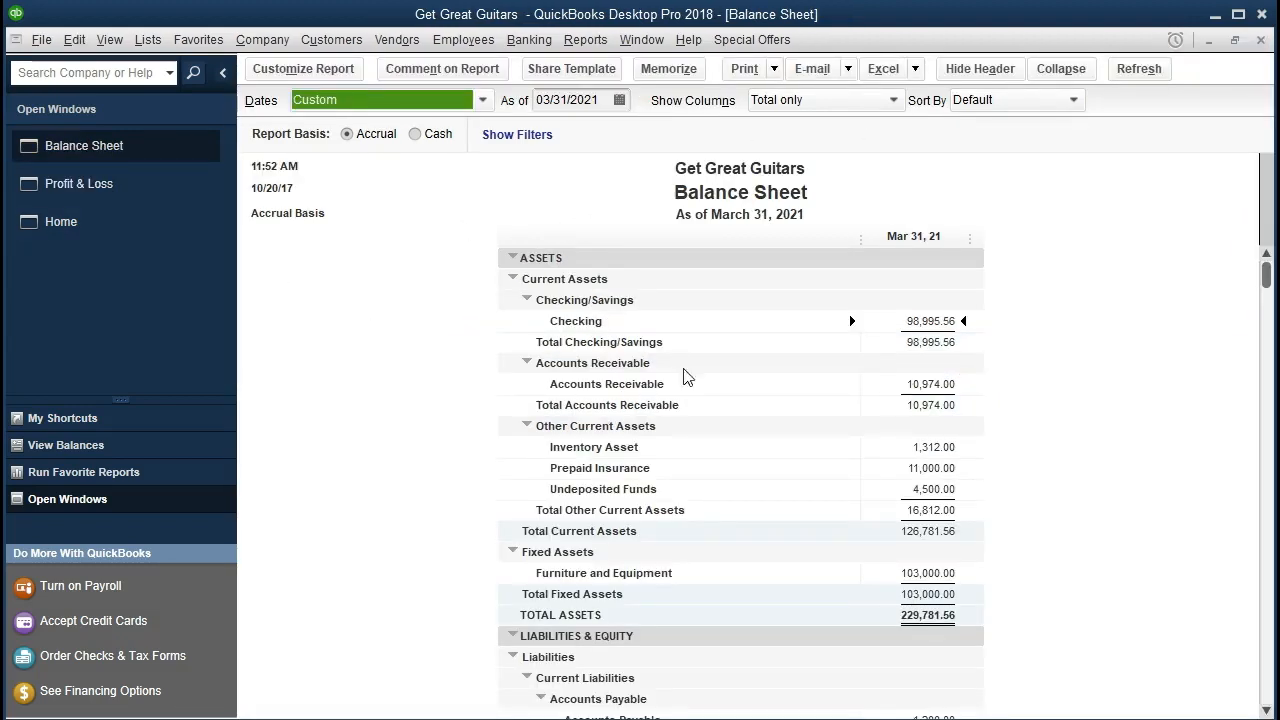
double_click(891, 386)
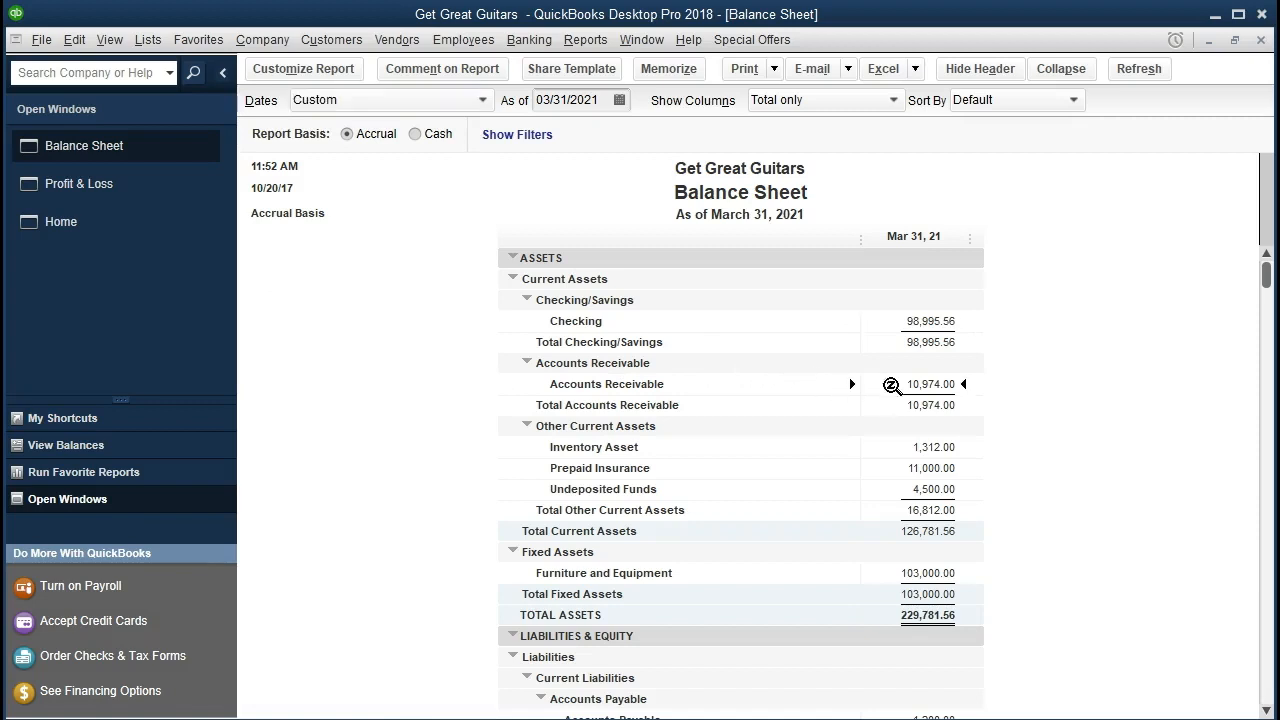
double_click(968, 278)
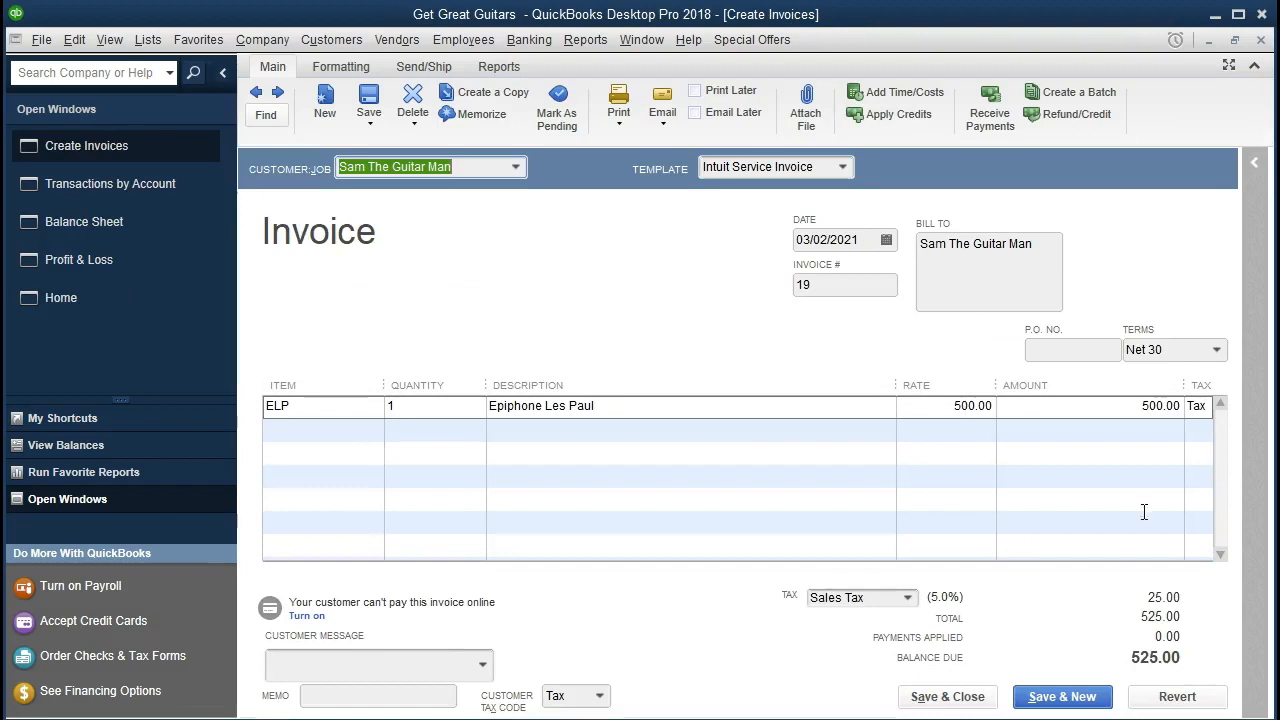
left_click(1259, 40)
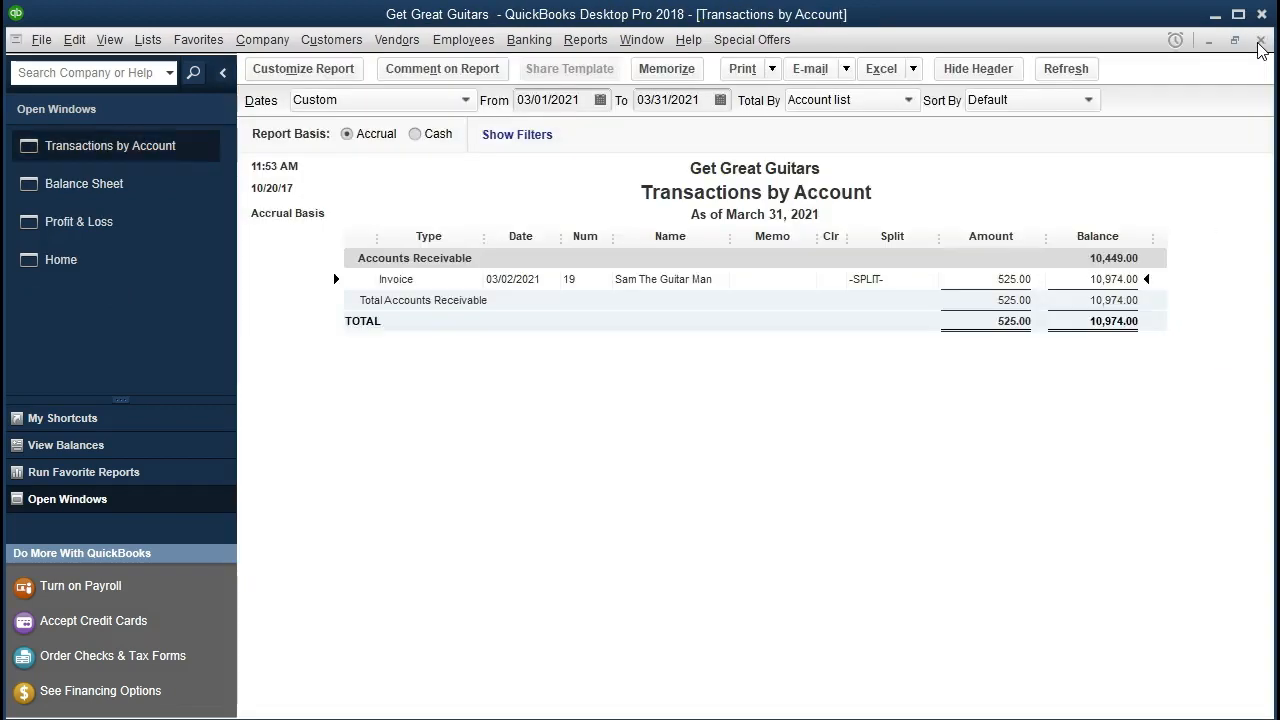
left_click(1259, 42)
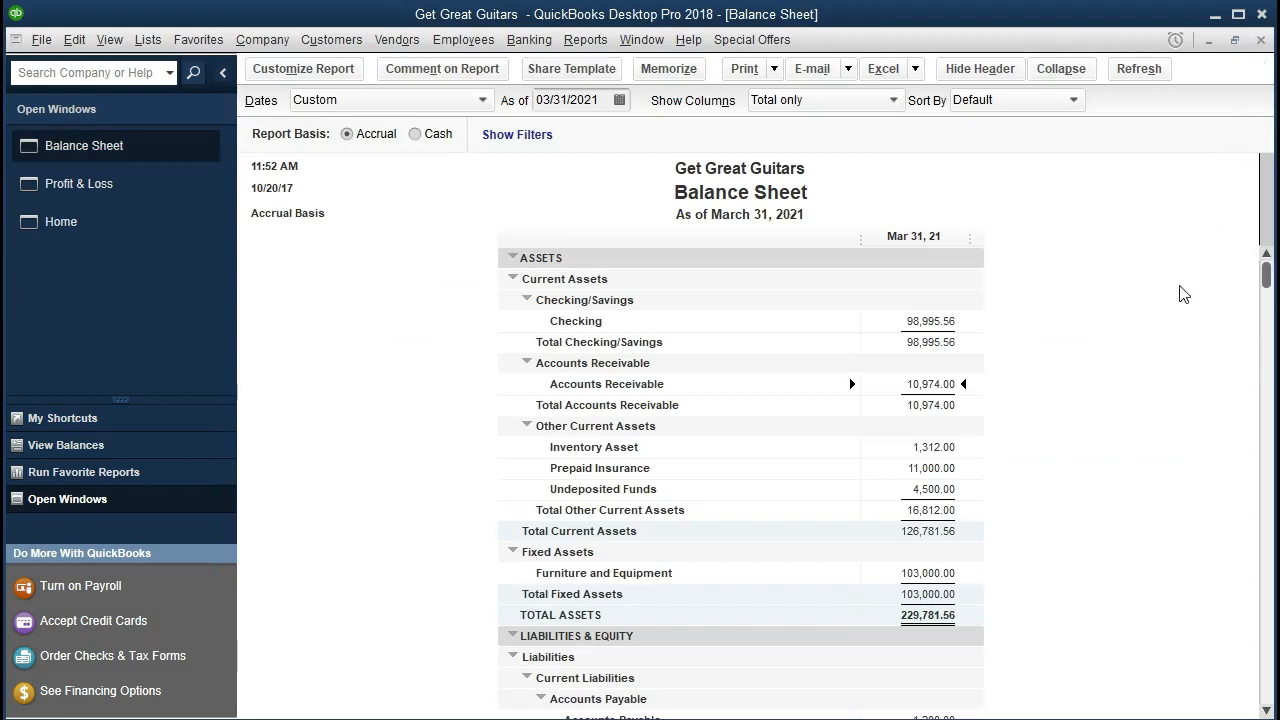
- Trace the Sales Tax Payable balance on the Balance Sheet to the March invoice, and return to the report
scroll(1116, 441, "down", 2)
scroll(1116, 441, "down", 1)
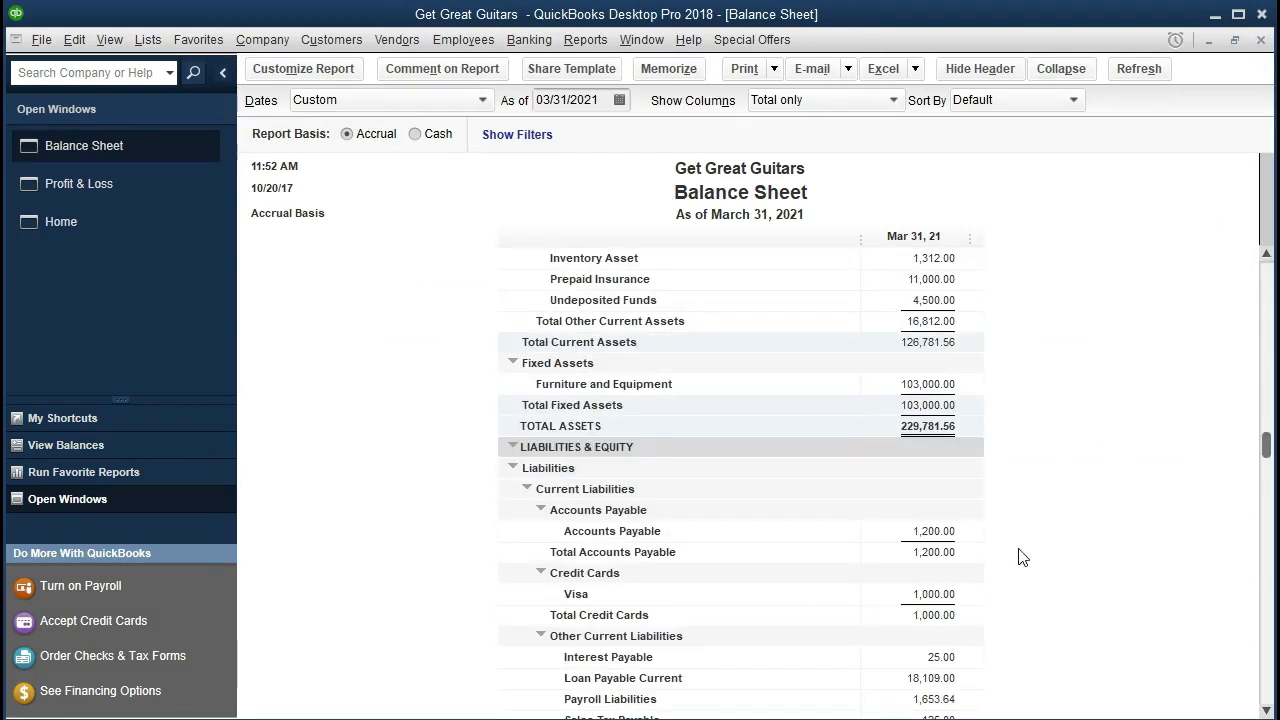
scroll(748, 585, "down", 1)
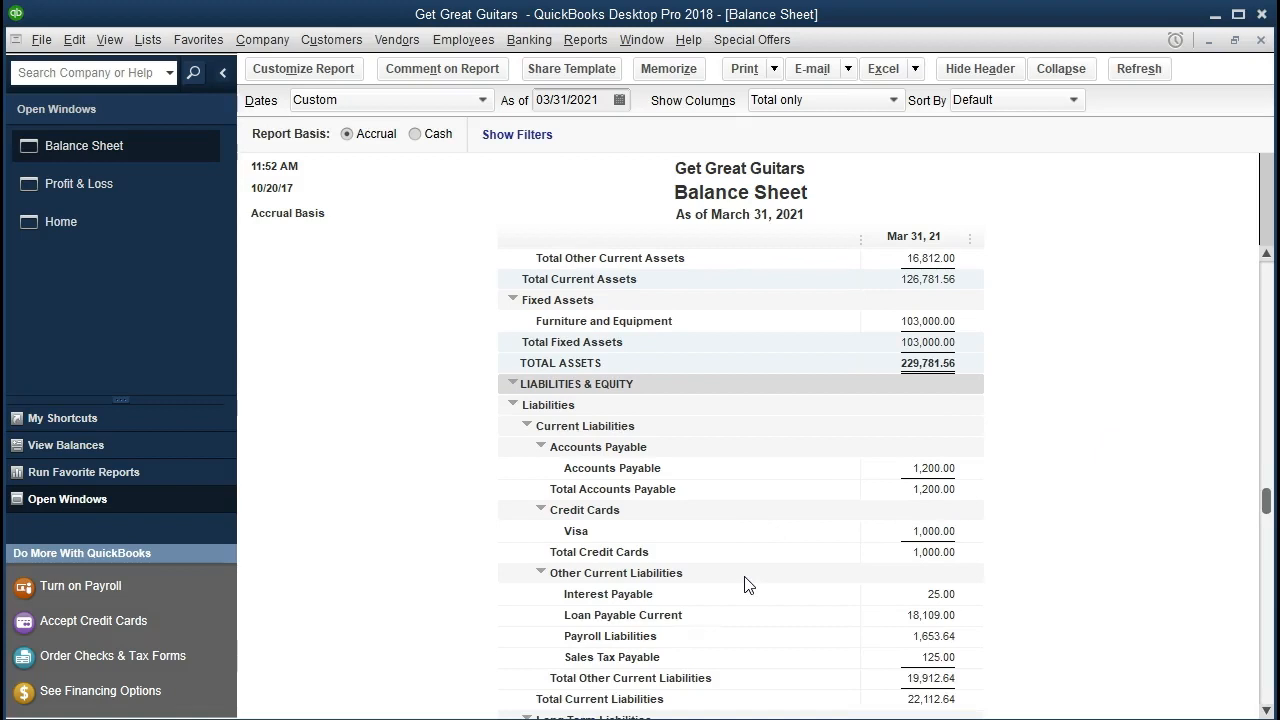
scroll(748, 585, "down", 1)
double_click(897, 597)
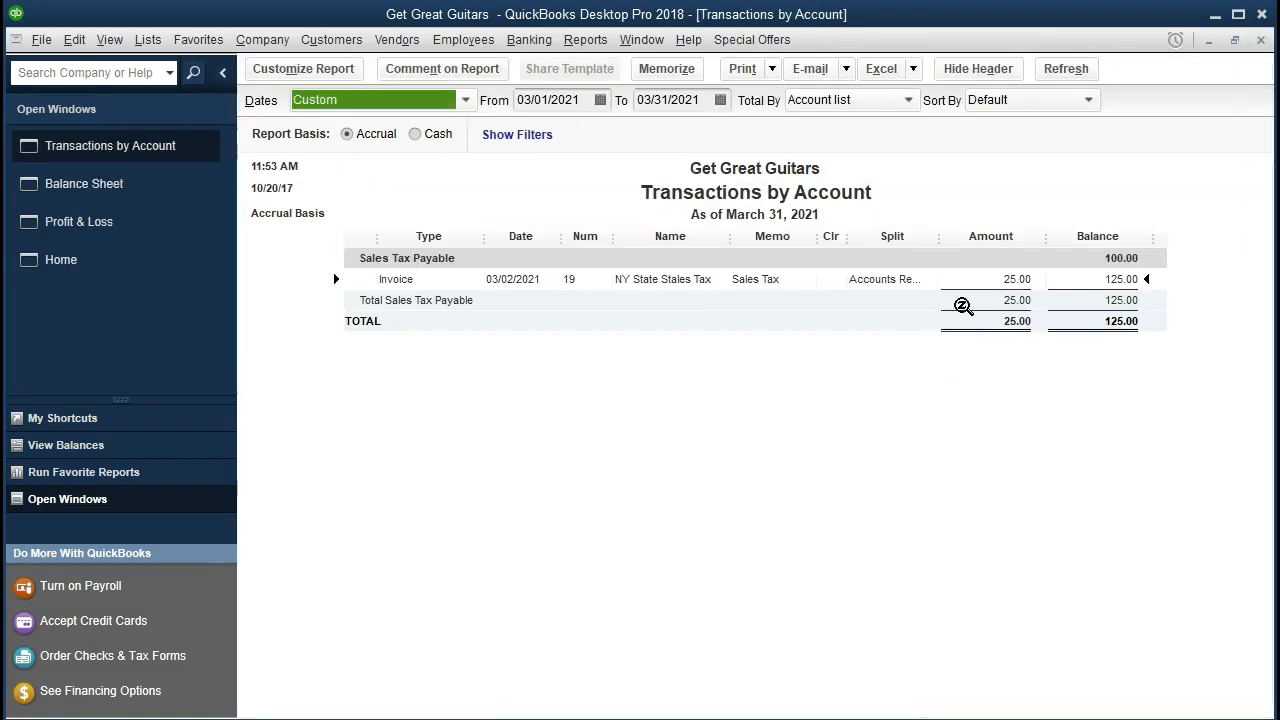
double_click(966, 281)
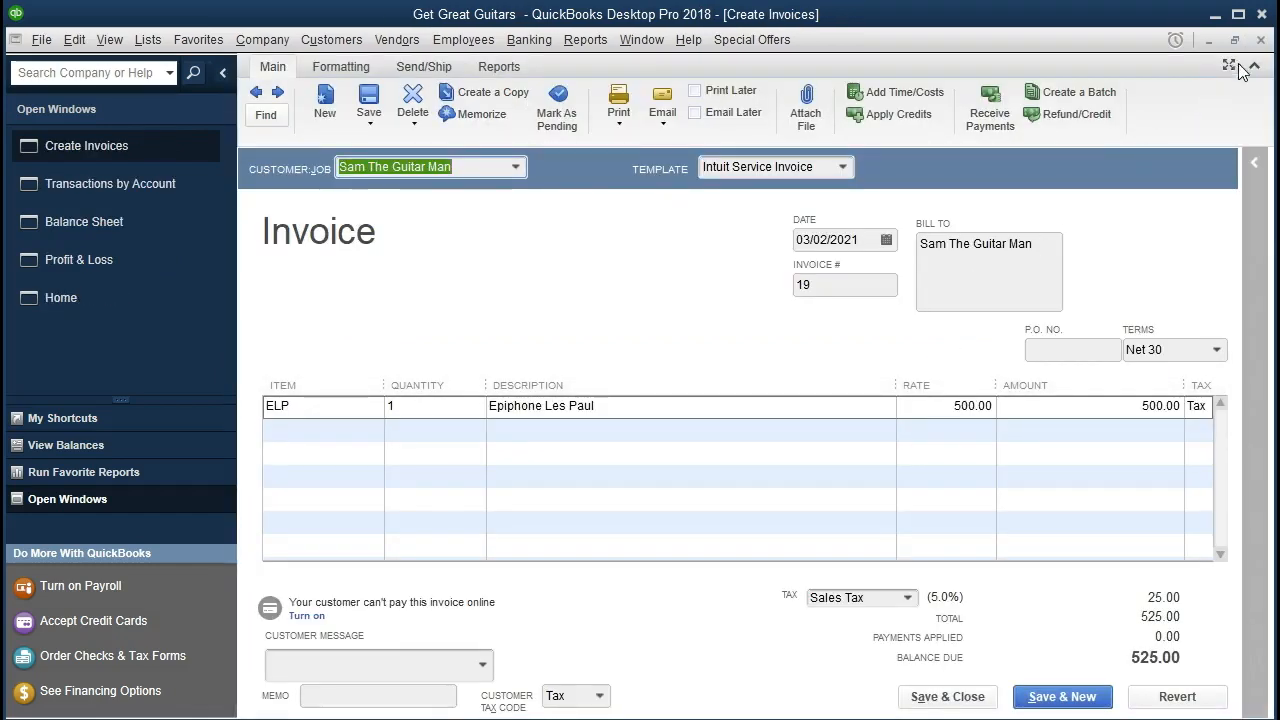
left_click(1260, 40)
left_click(1260, 42)
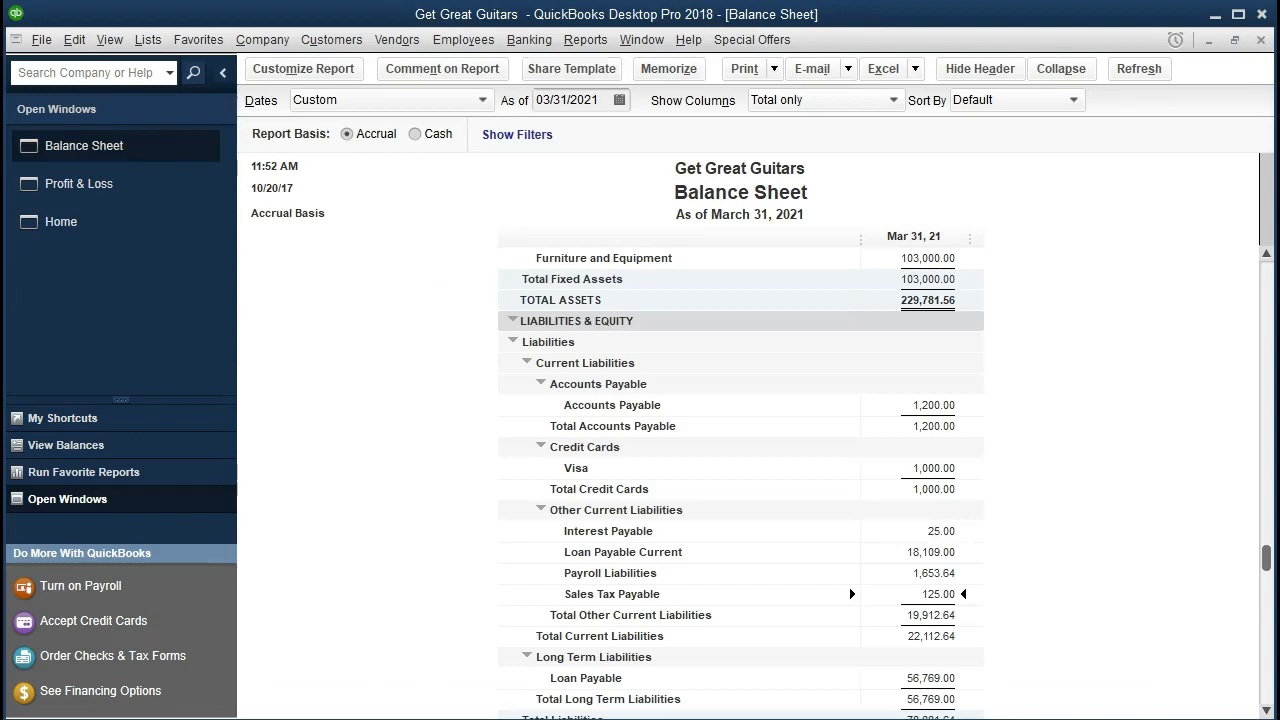
- Review the source invoice behind March Merchandise Sales on the Profit & Loss, and close the invoice and transaction detail
left_click(140, 190)
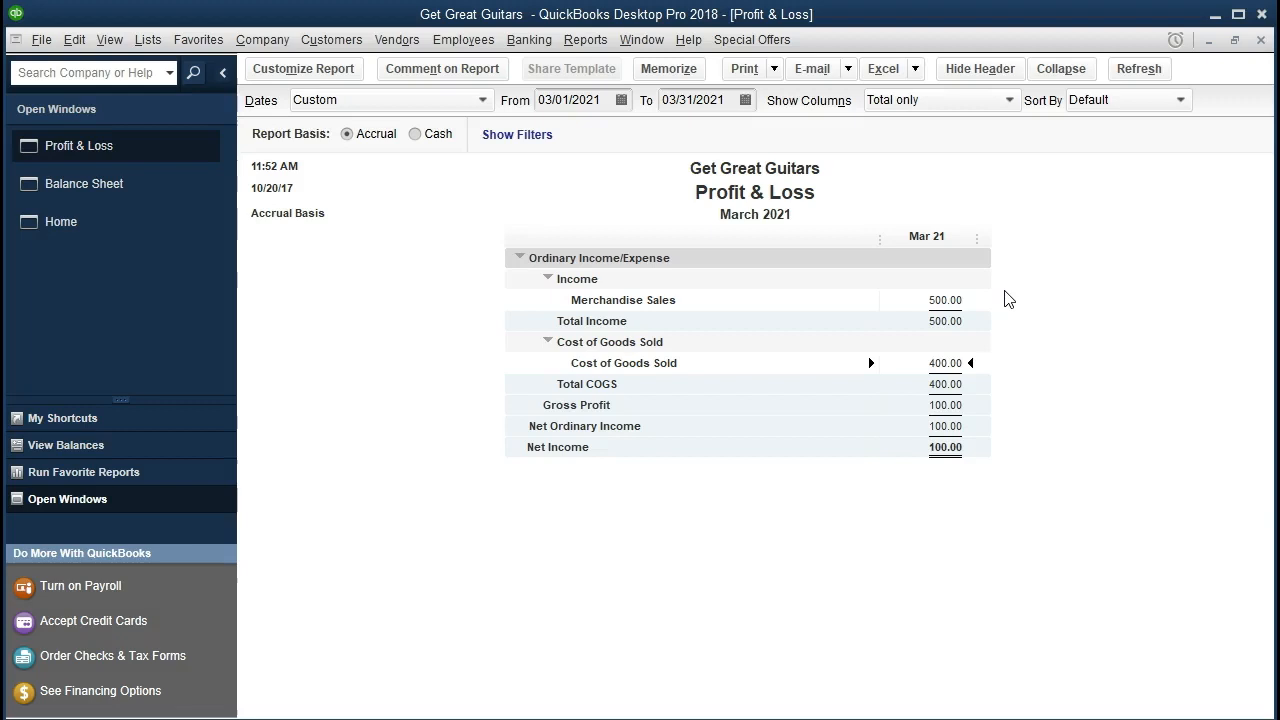
double_click(953, 300)
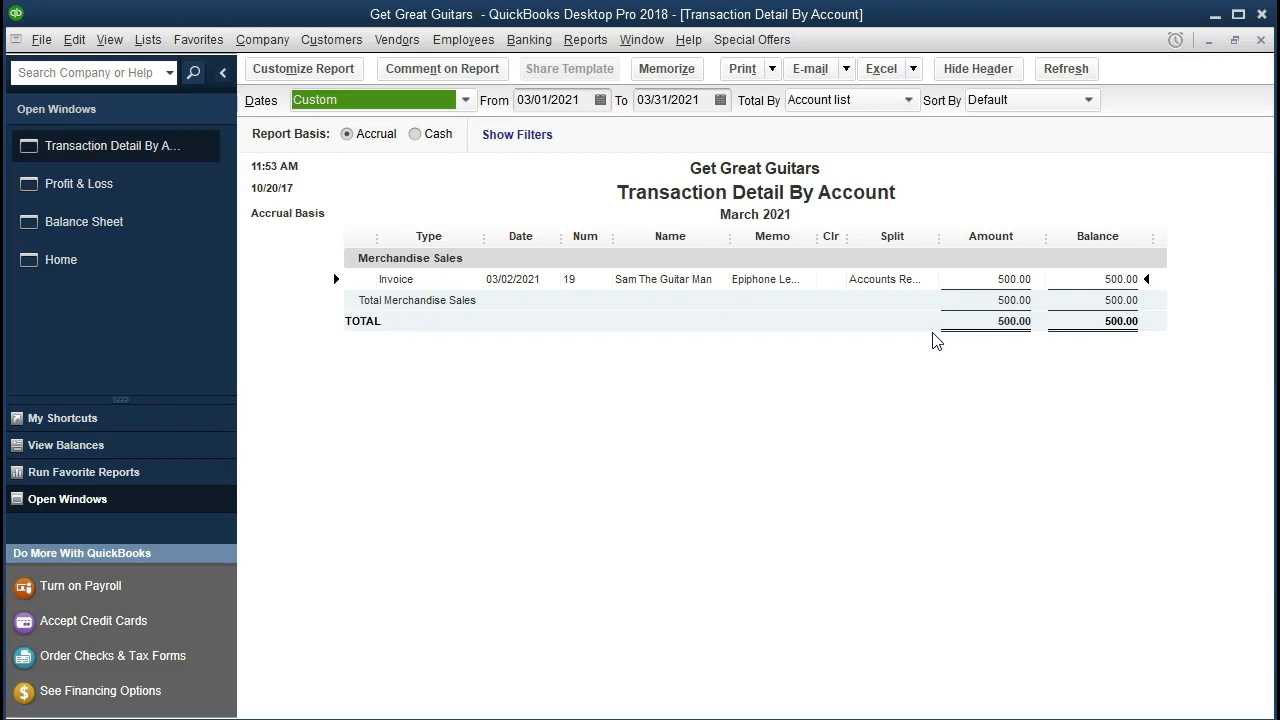
left_click(1260, 39)
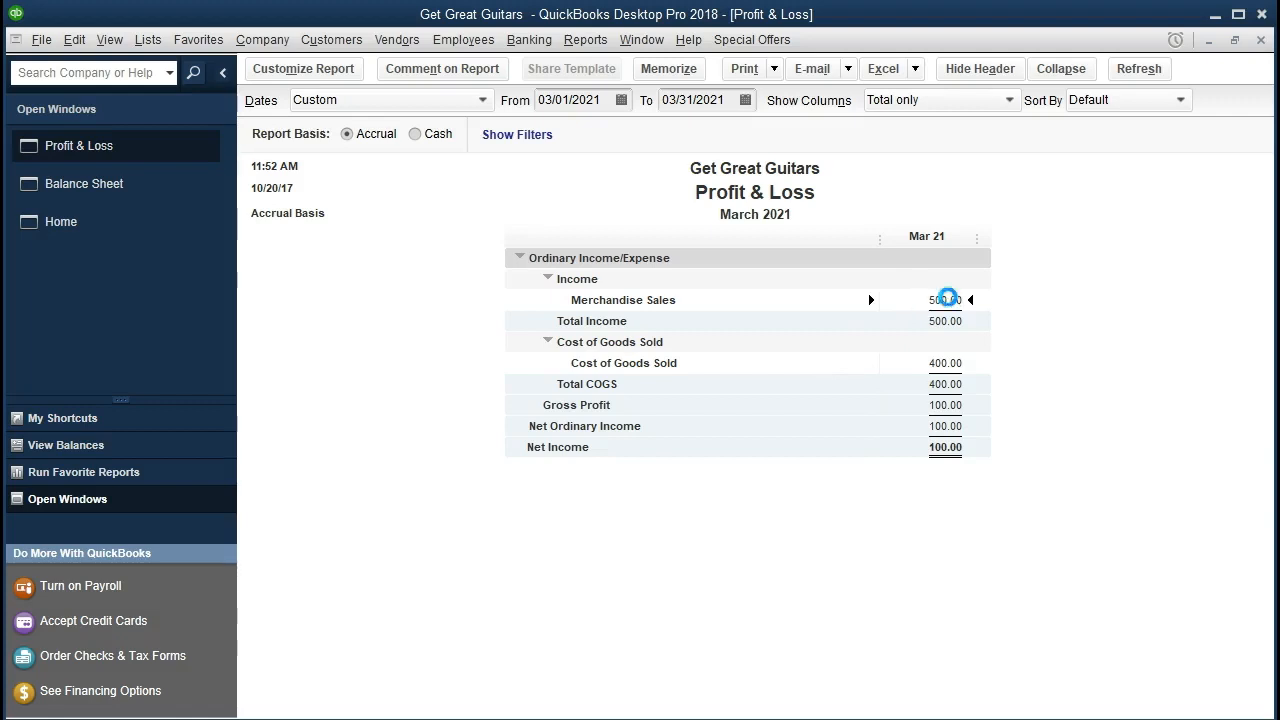
double_click(947, 298)
double_click(1005, 281)
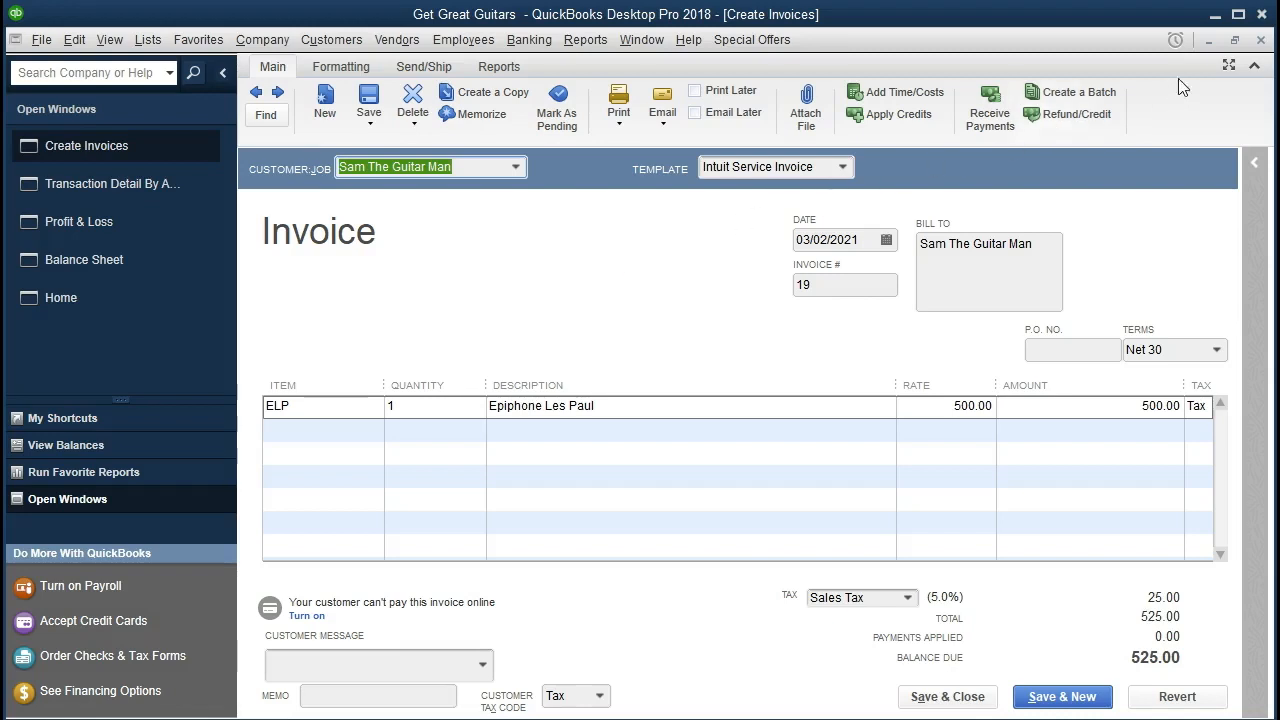
left_click(1261, 39)
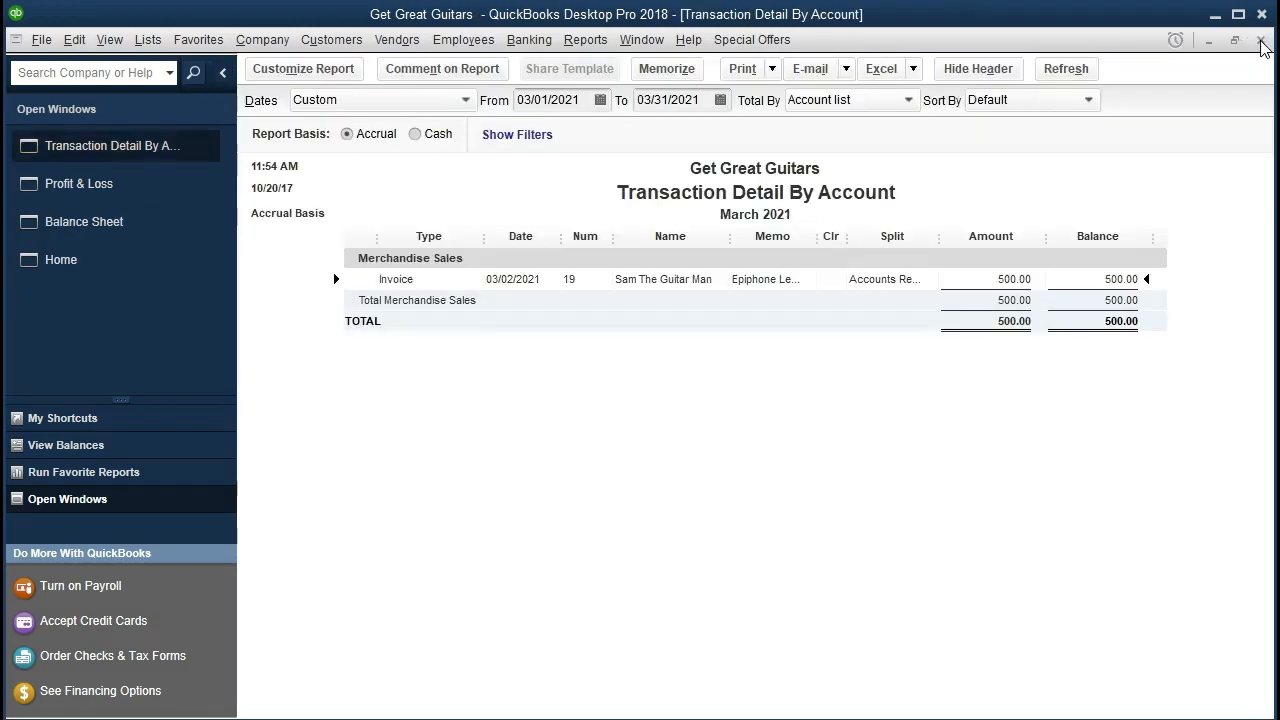
left_click(1261, 39)
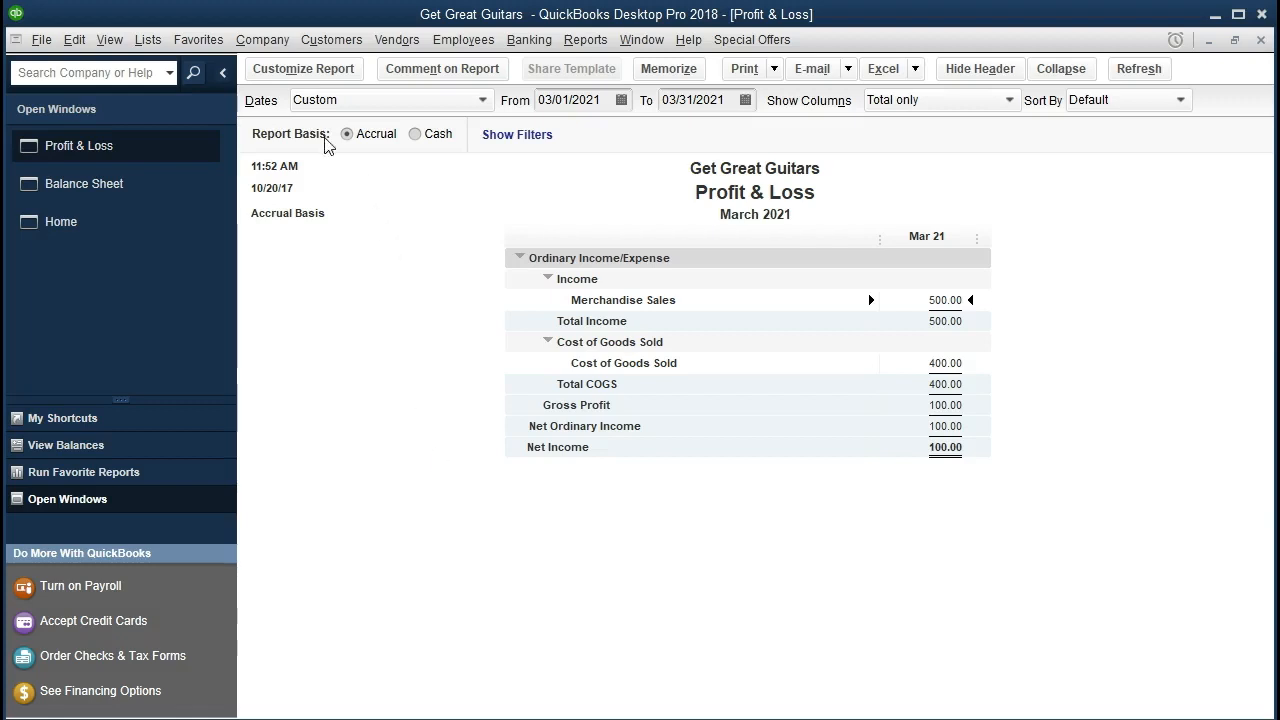
left_click(276, 46)
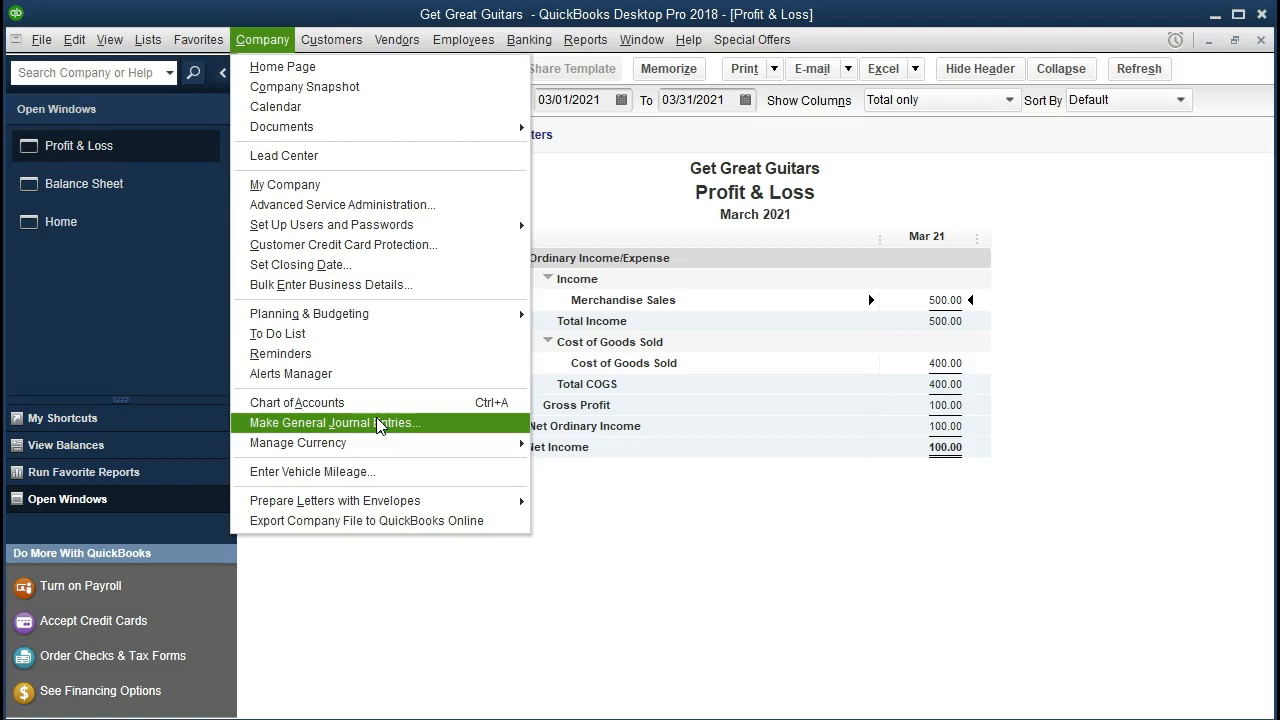
left_click(608, 524)
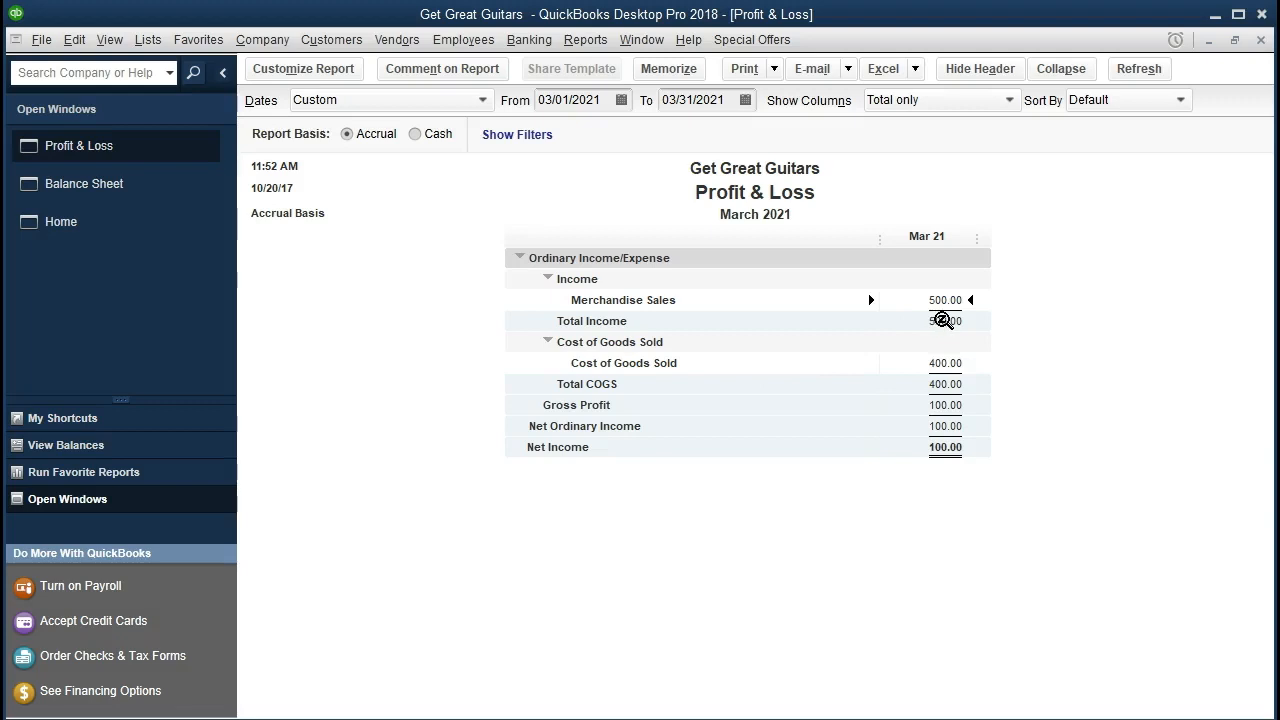
- Check the March transactions behind Accounts Receivable on the Balance Sheet, and close the transaction detail
left_click(163, 197)
scroll(771, 414, "up", 5)
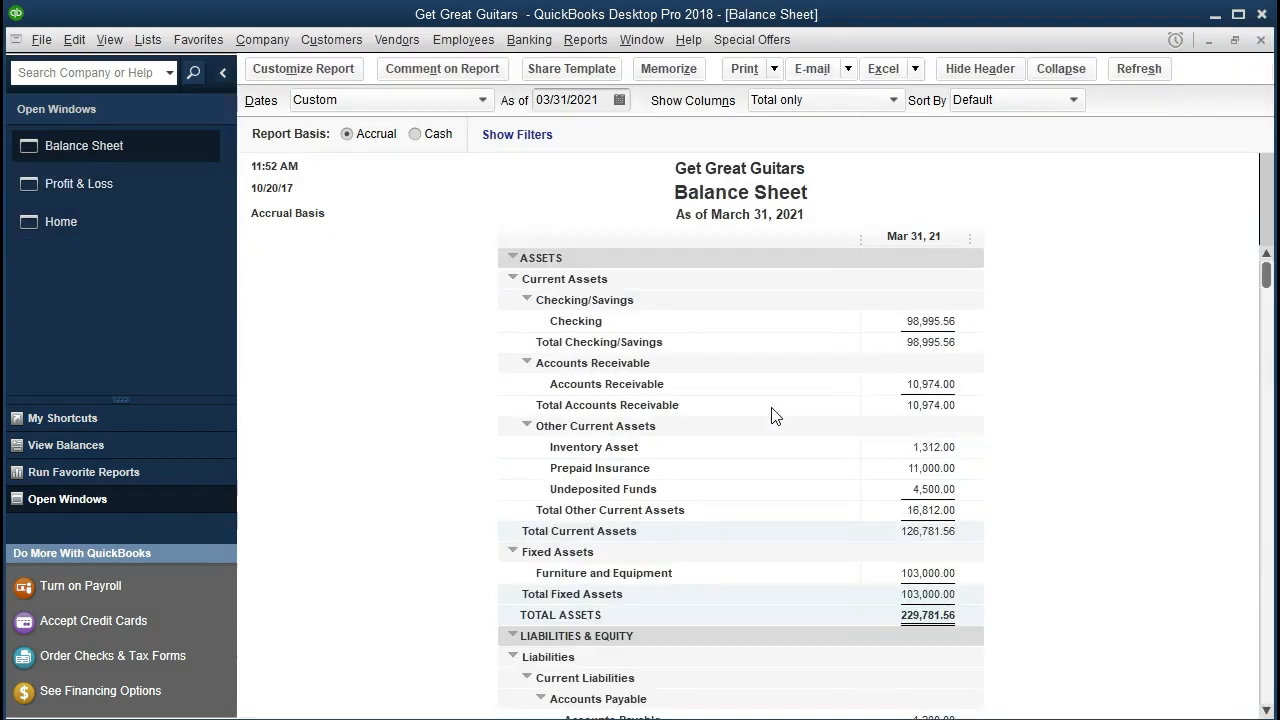
double_click(916, 382)
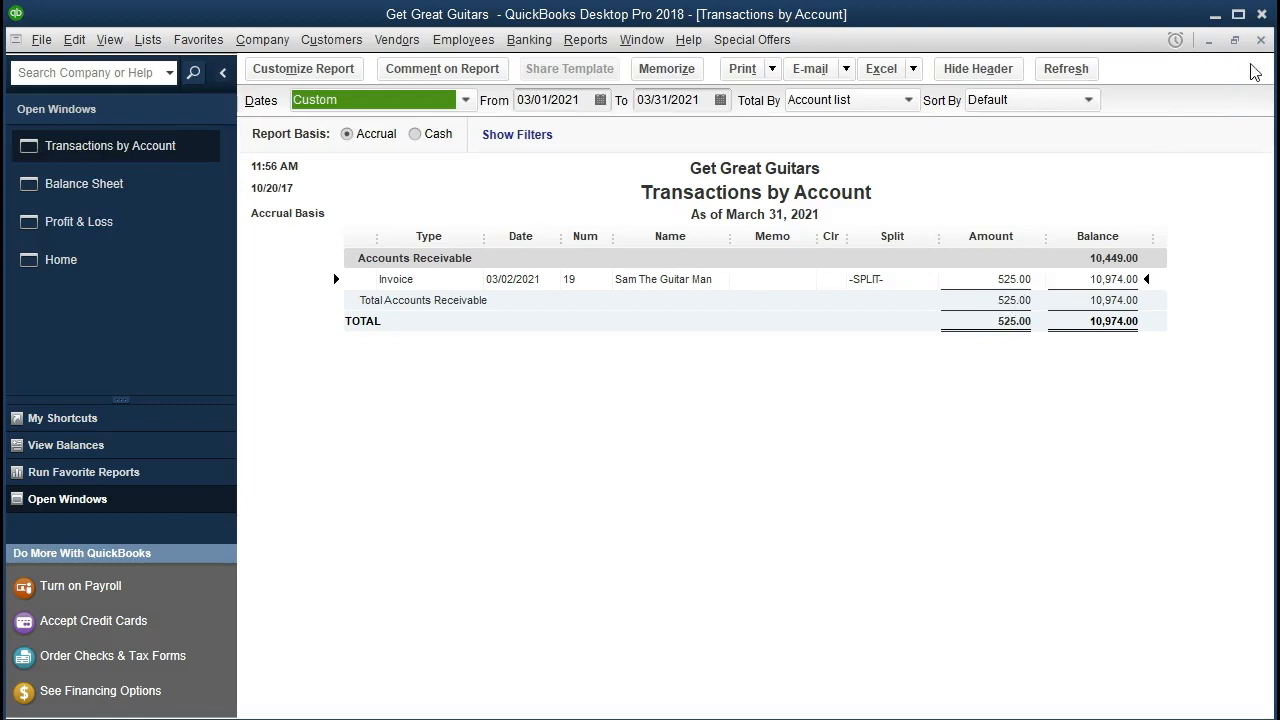
left_click(1260, 39)
- Examine the current asset and current liability accounts on the March 31, 2021 Balance Sheet
scroll(1131, 378, "down", 5)
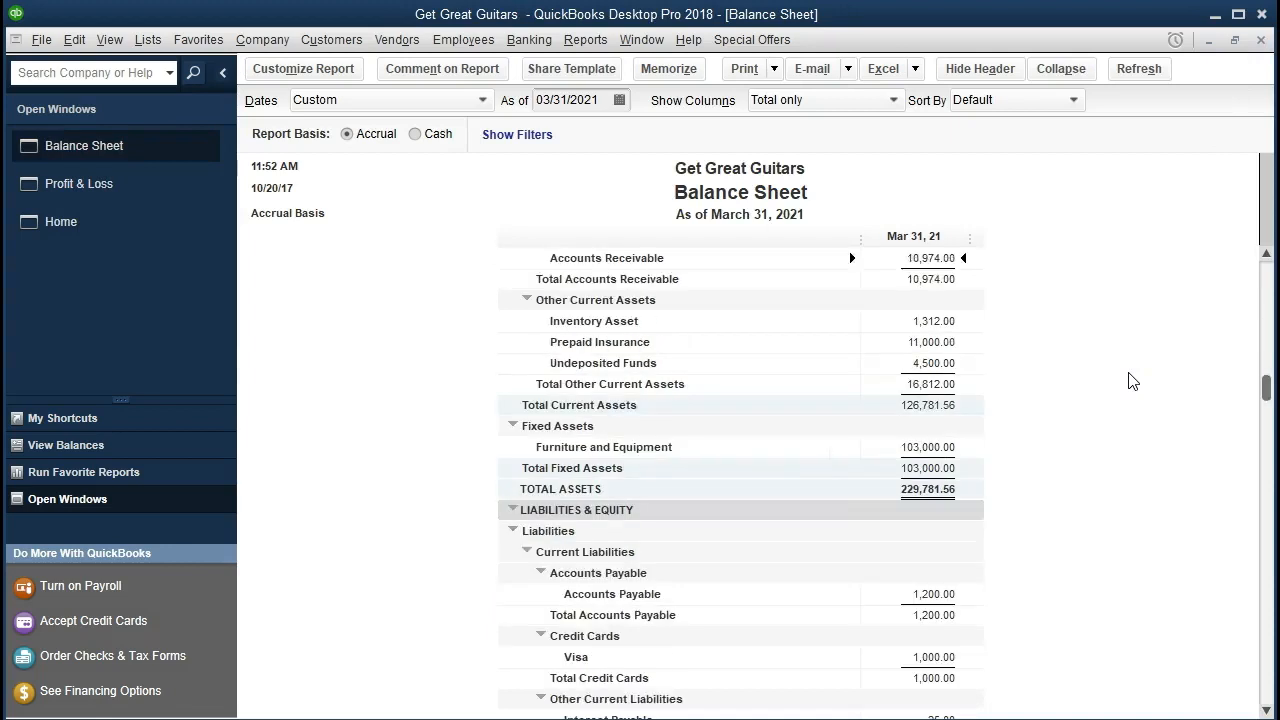
scroll(1131, 381, "up", 4)
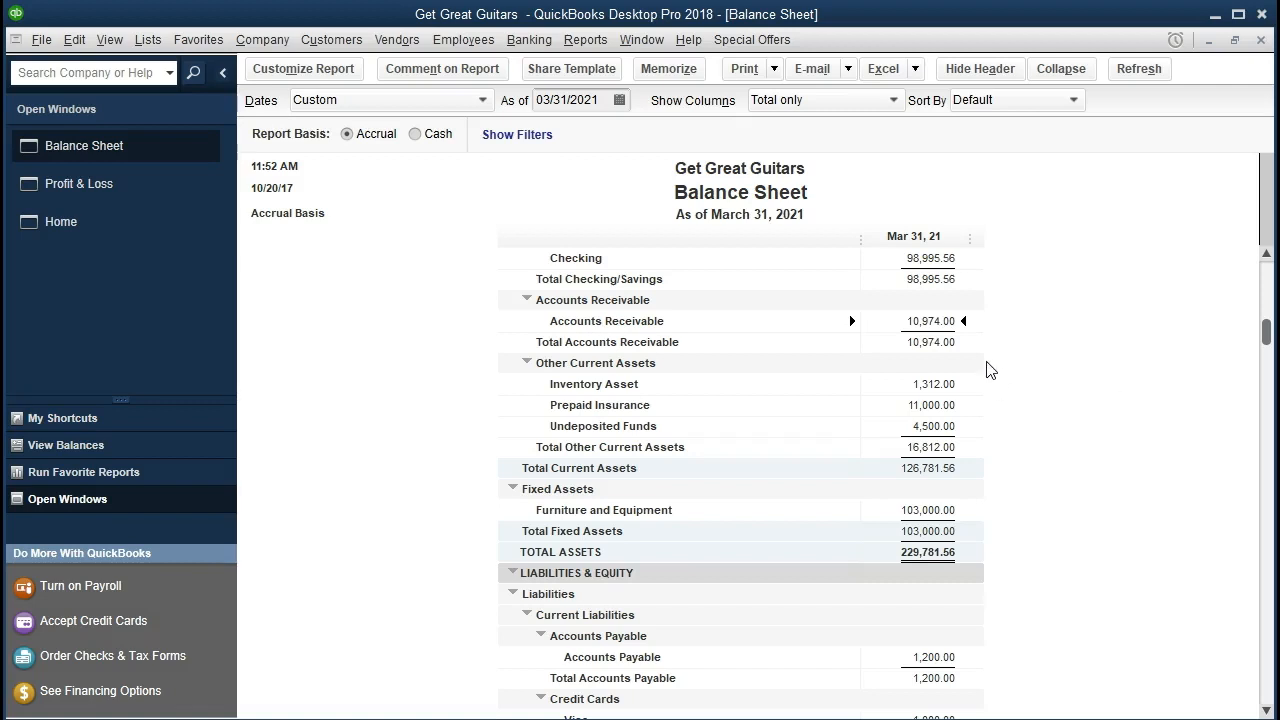
scroll(987, 370, "up", 2)
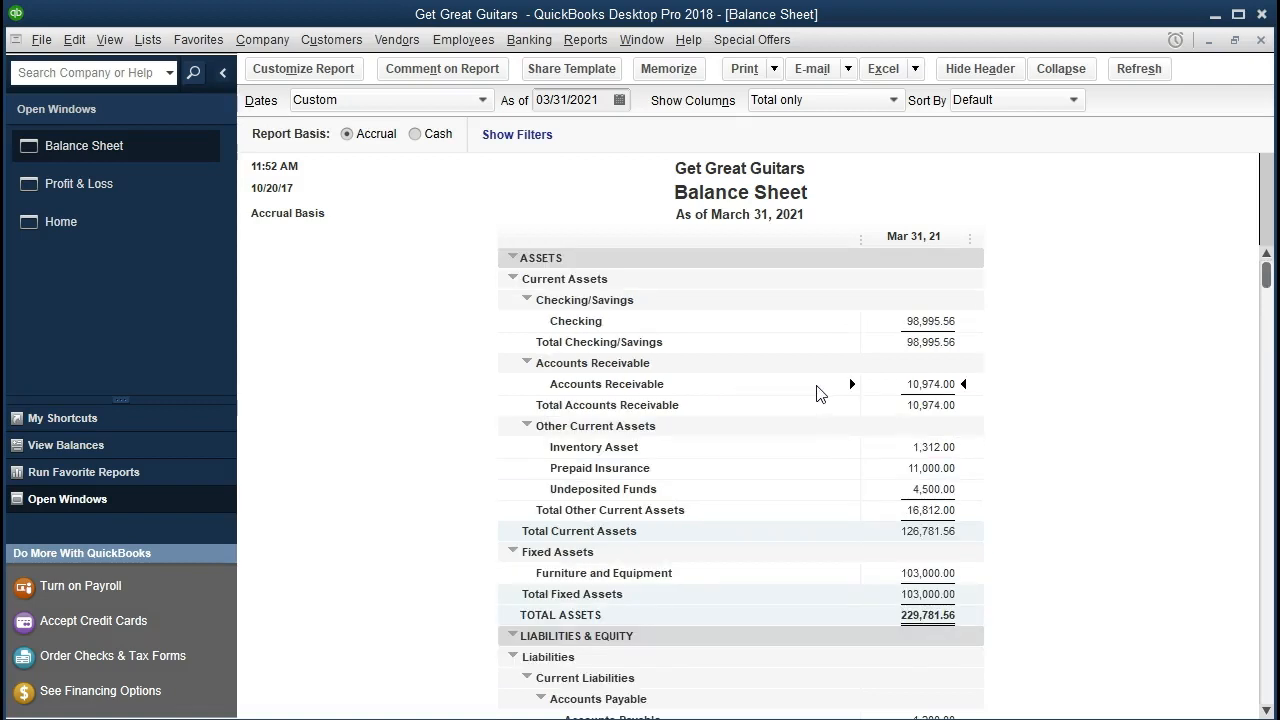
scroll(816, 393, "down", 2)
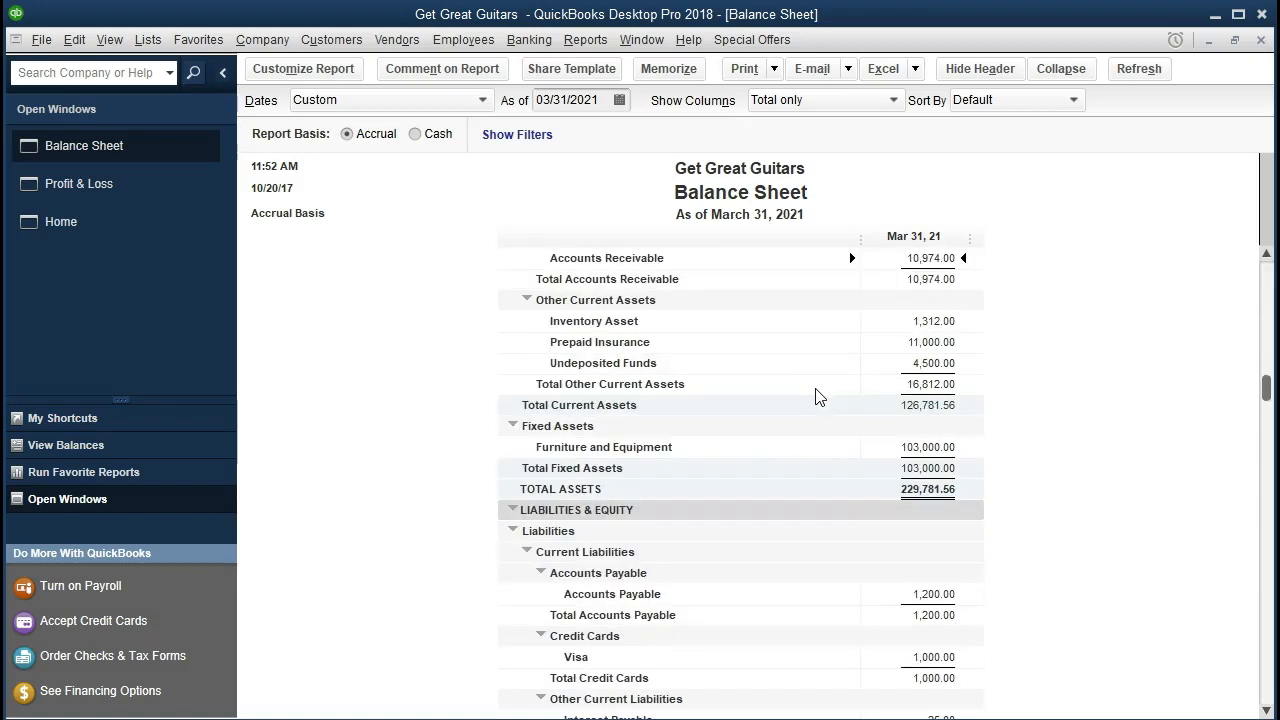
scroll(816, 396, "down", 1)
left_click(912, 532)
scroll(838, 561, "down", 1)
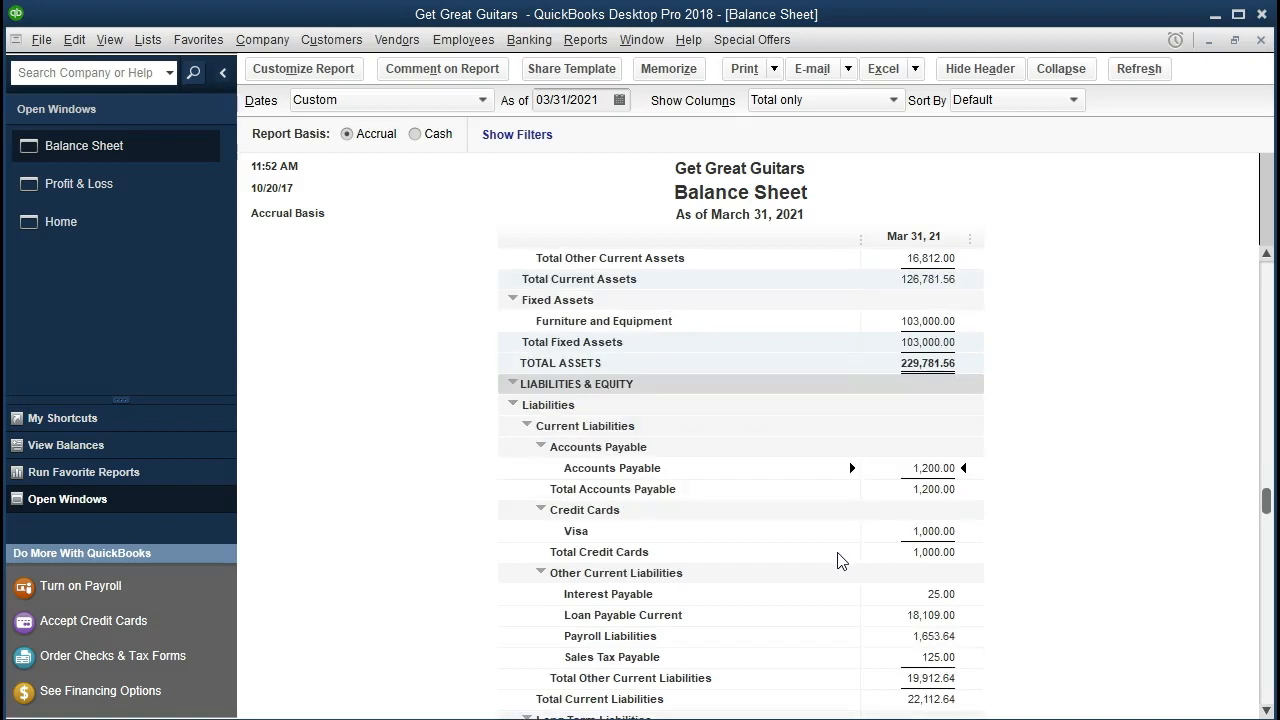
scroll(838, 561, "down", 1)
left_click(914, 572)
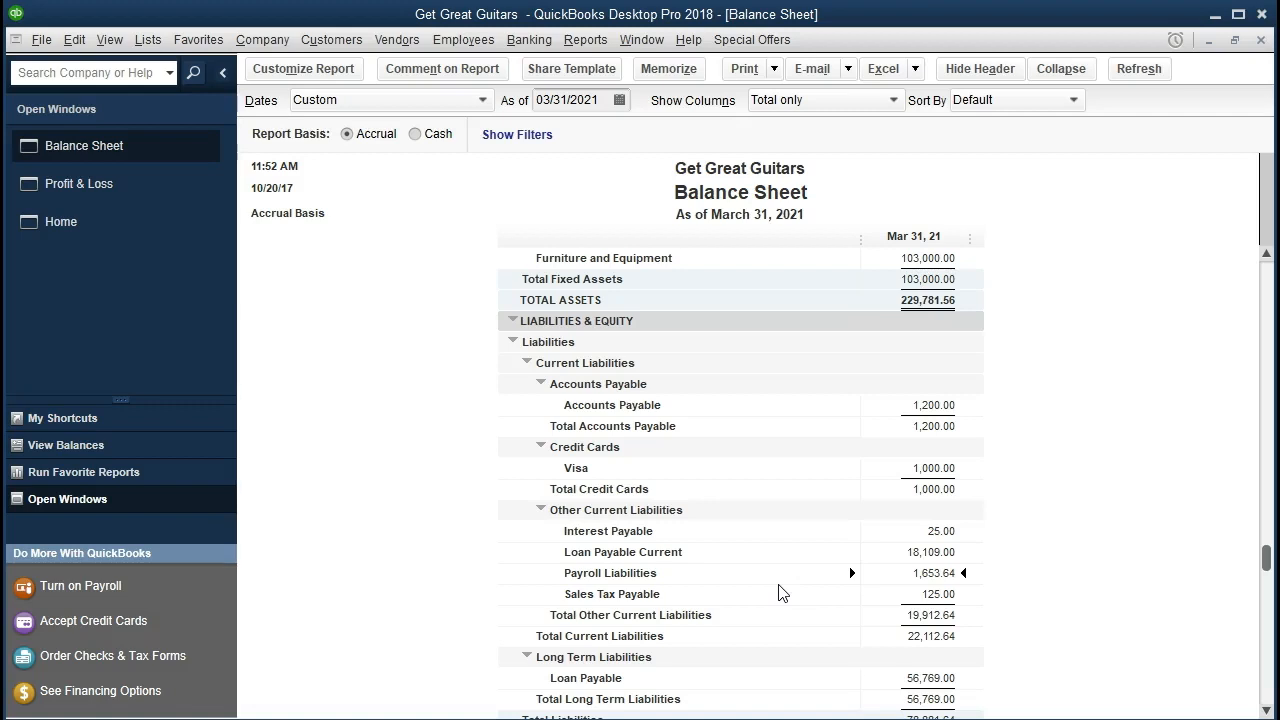
- Open the register for the Sales Tax Payable account
left_click(543, 42)
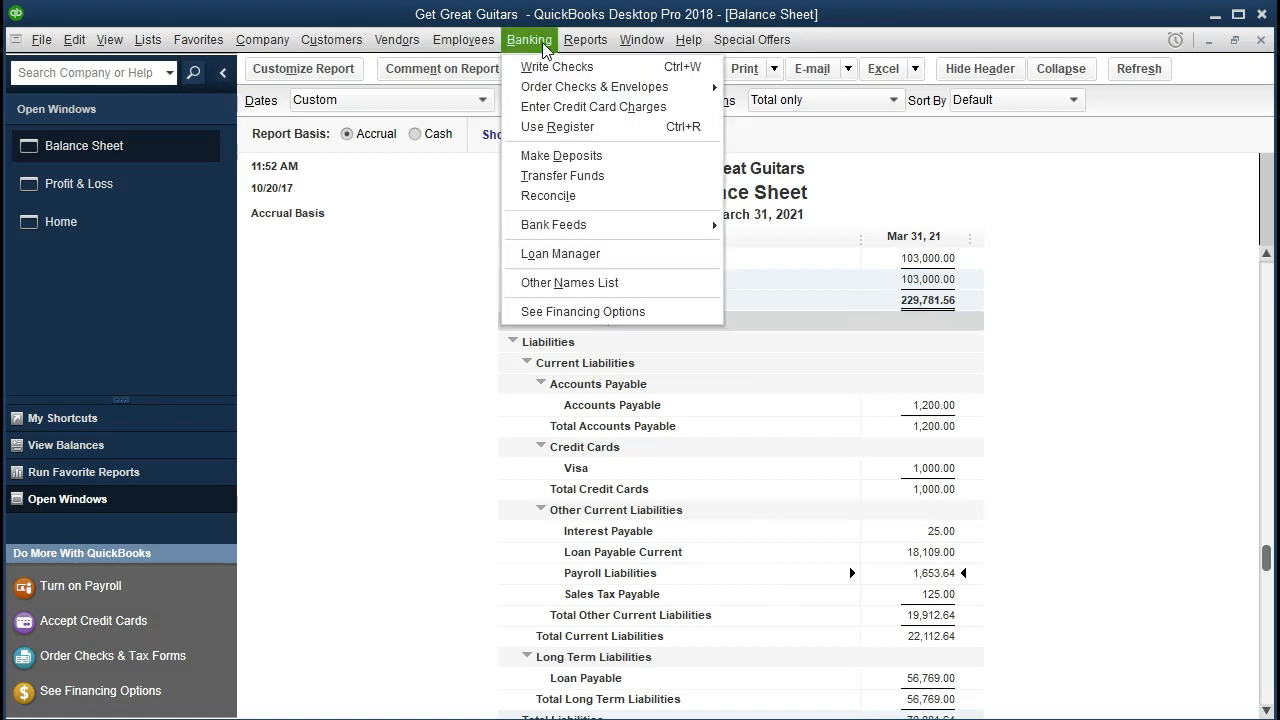
left_click(611, 126)
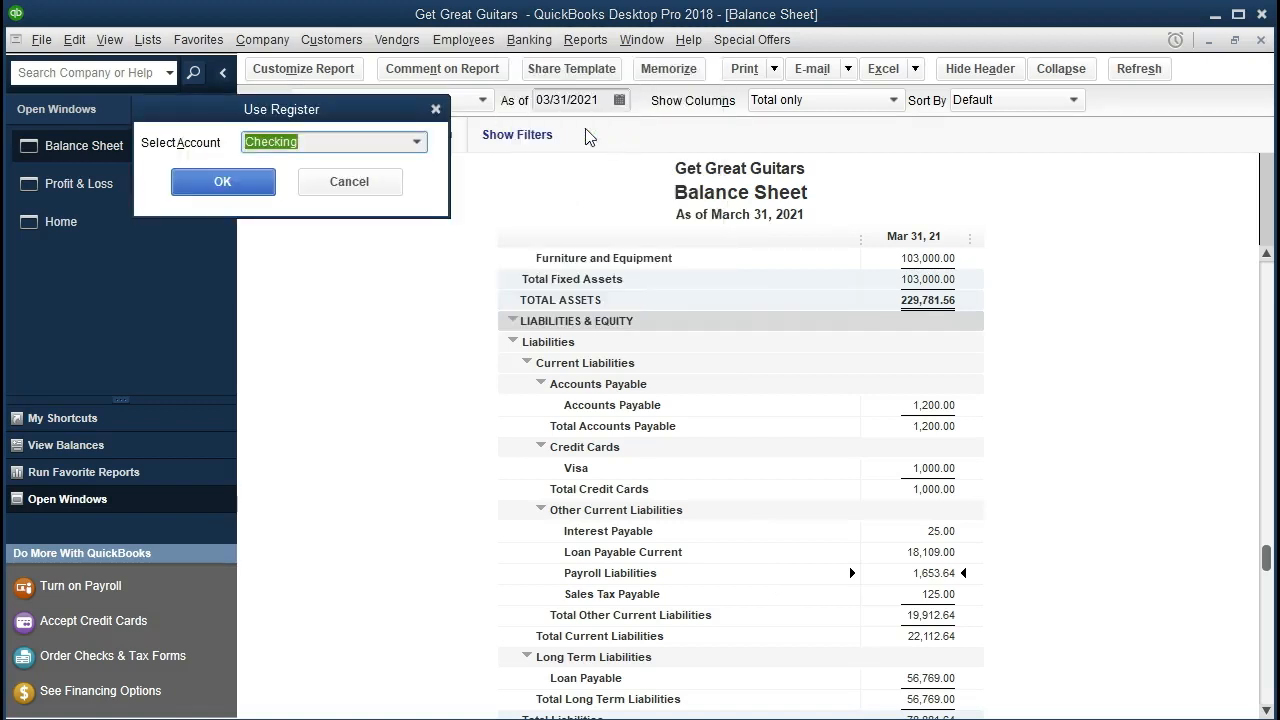
left_click(420, 146)
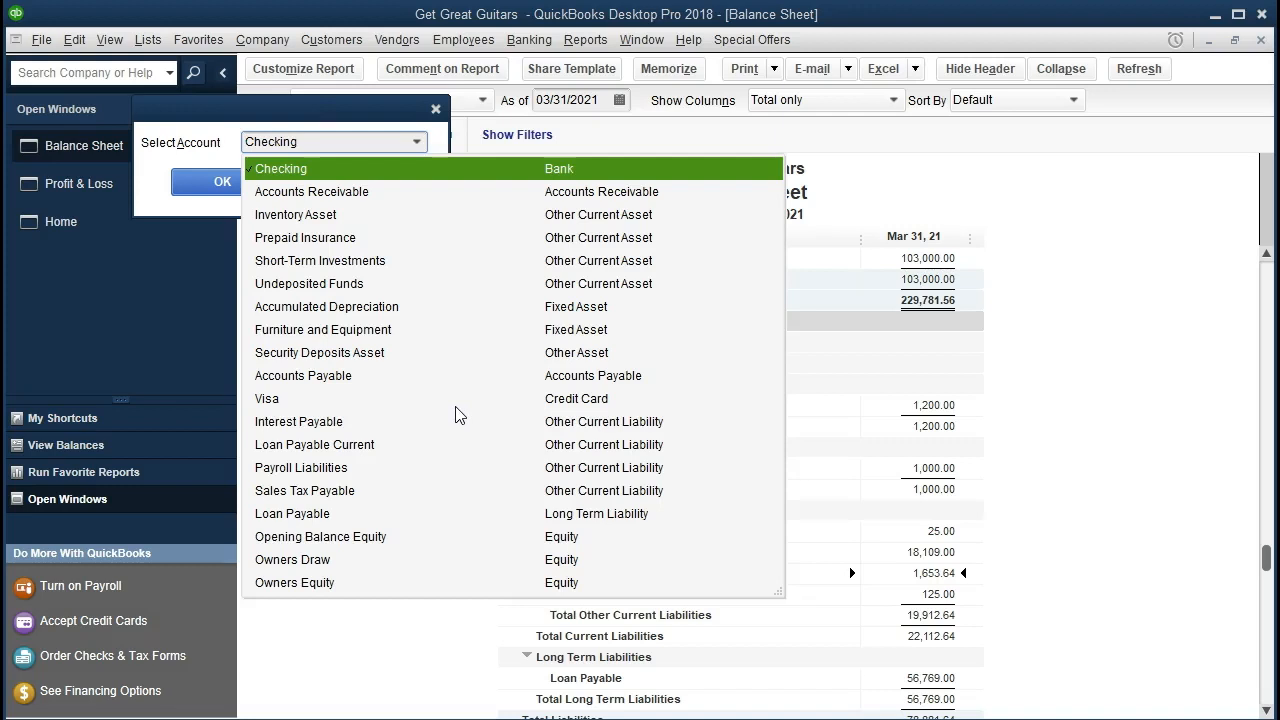
left_click(360, 493)
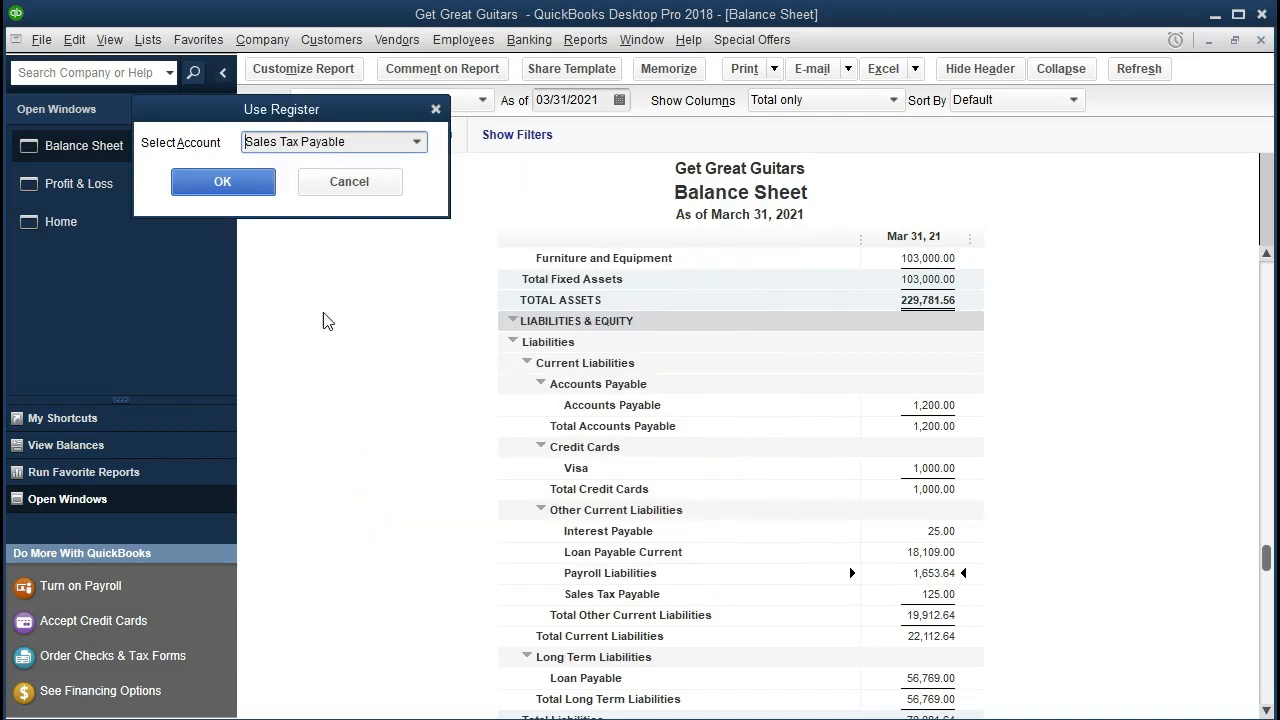
left_click(266, 191)
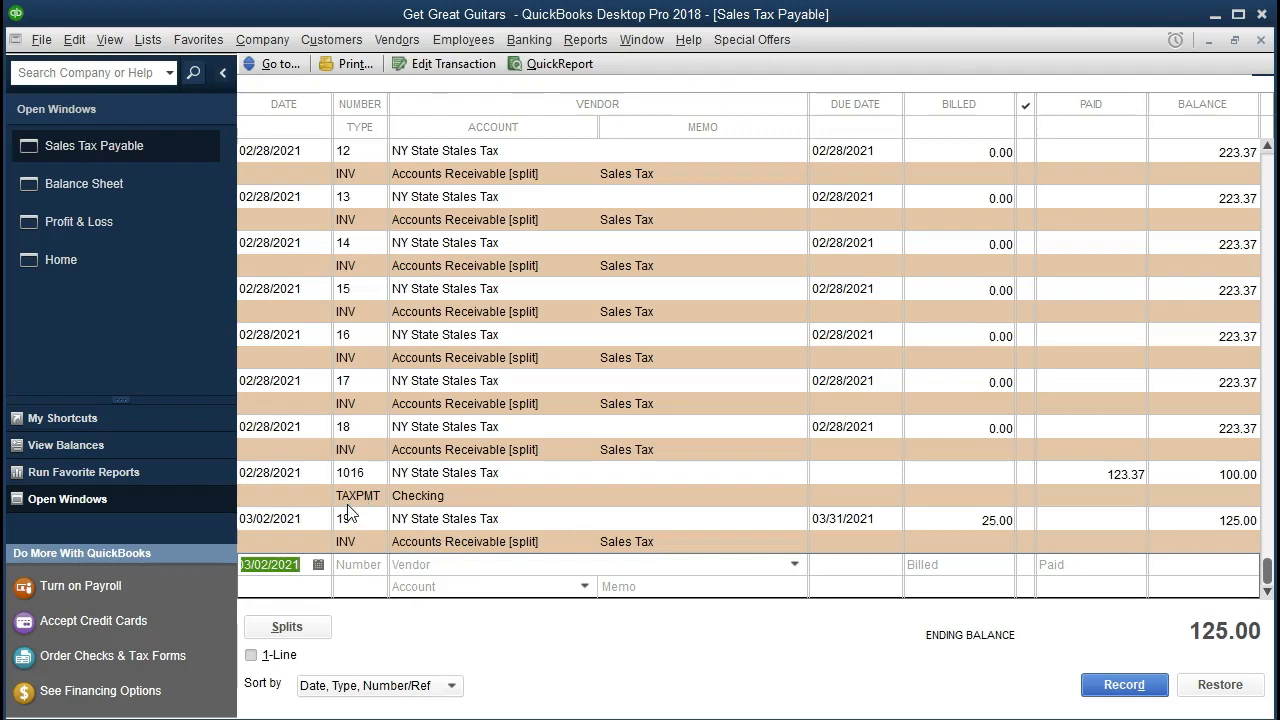
- Start a register entry dated 02/28/2021 for vendor NY State Stales Tax with a billed amount of 25.00
type("022821")
key("Tab")
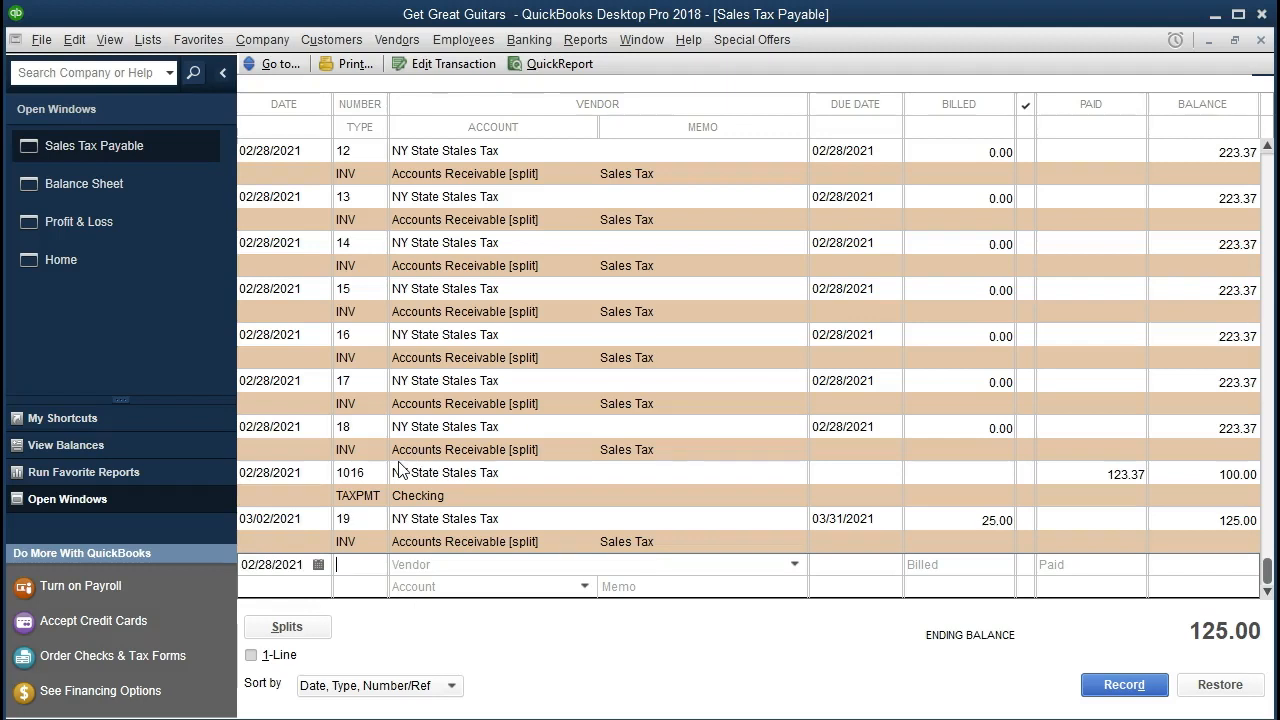
key("Tab")
type("N")
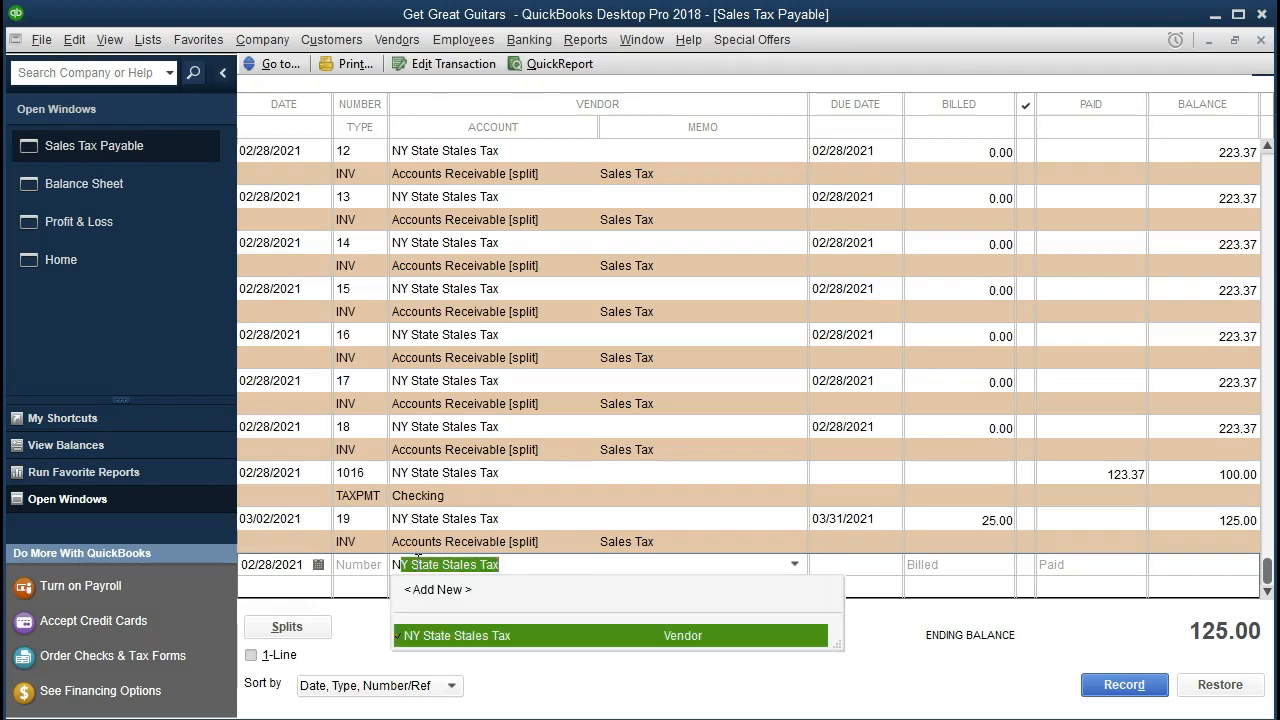
key("Tab")
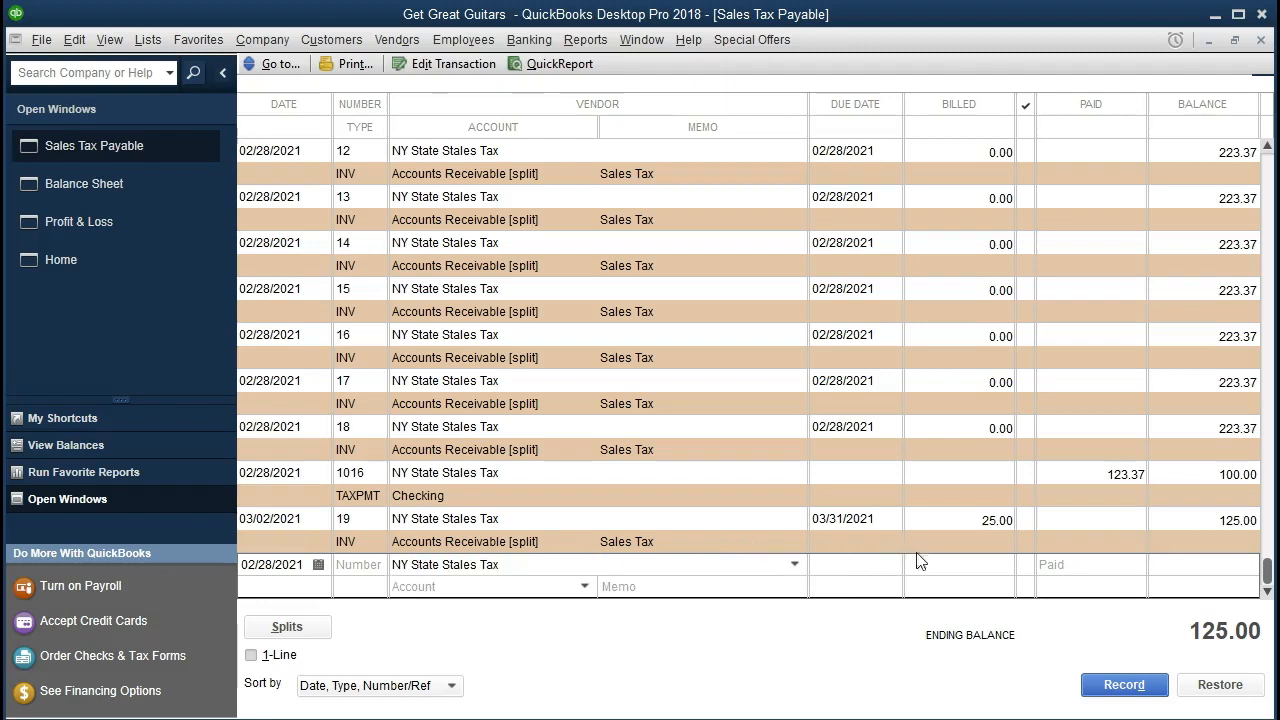
type("25")
key("Tab")
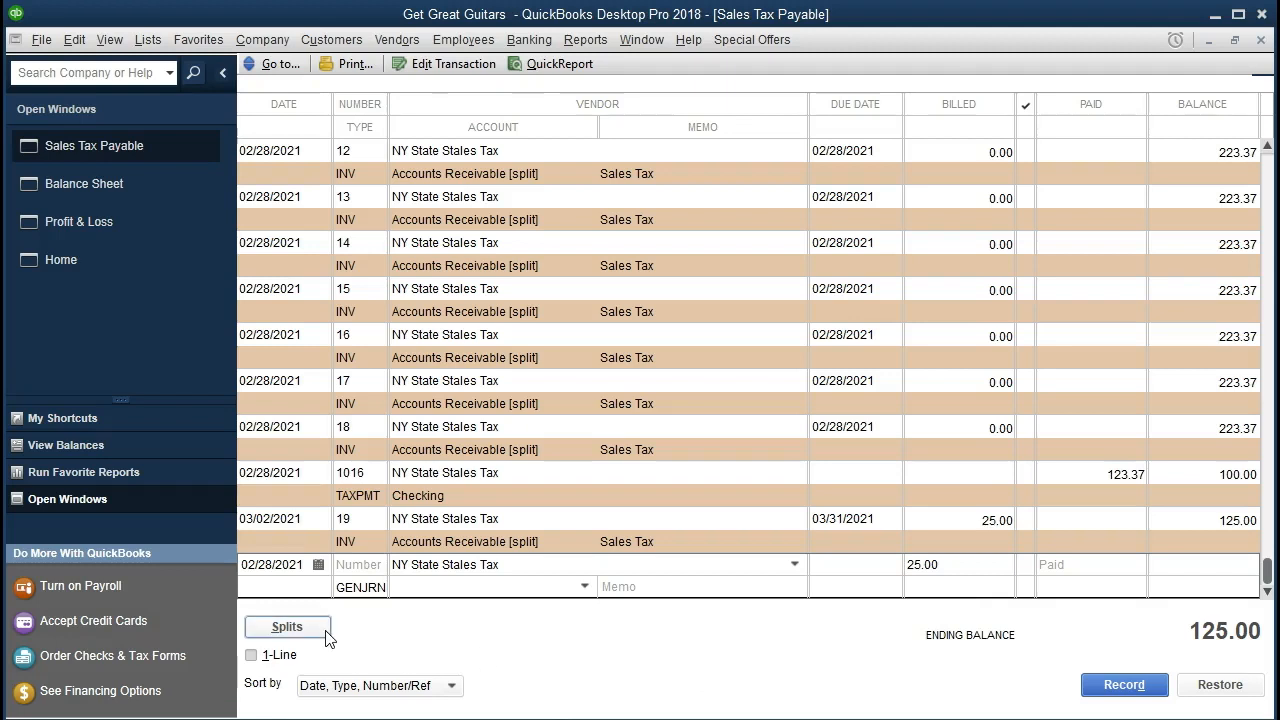
- Split the new register entry and assign -500.00 to the Merchandise Sales account on the first line
left_click(287, 627)
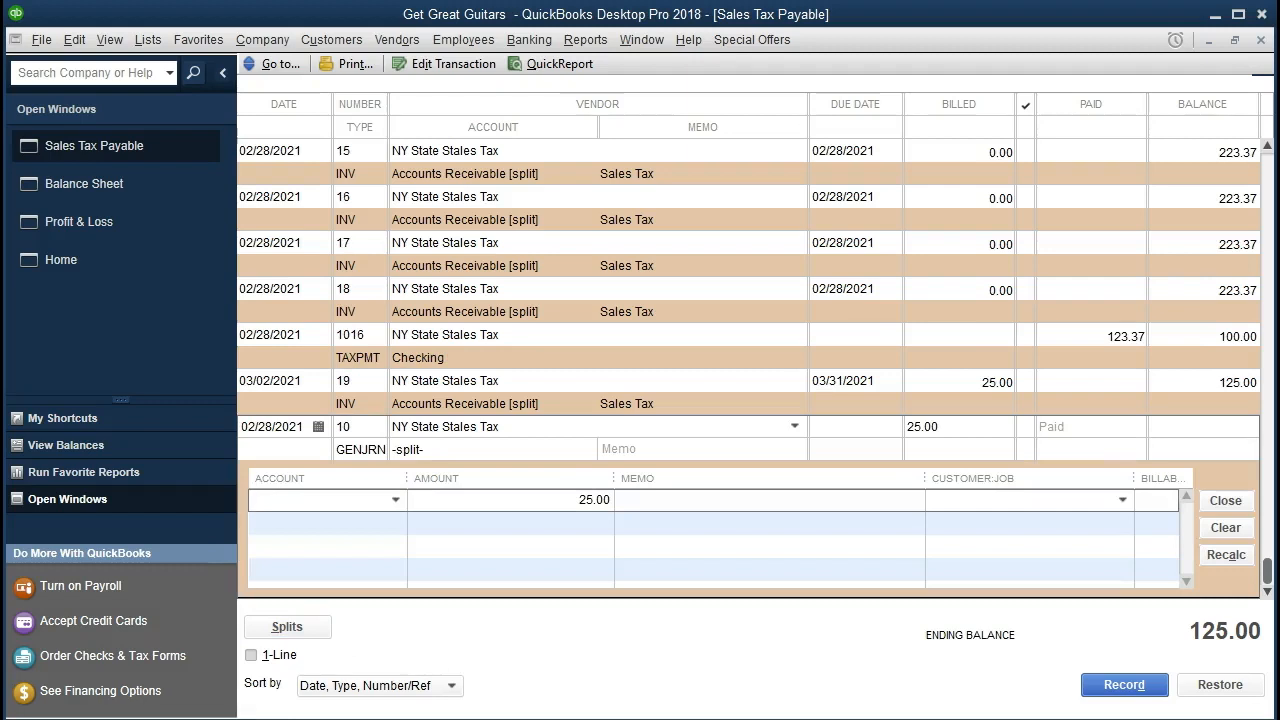
left_click(302, 551)
type("Merchandise Sales")
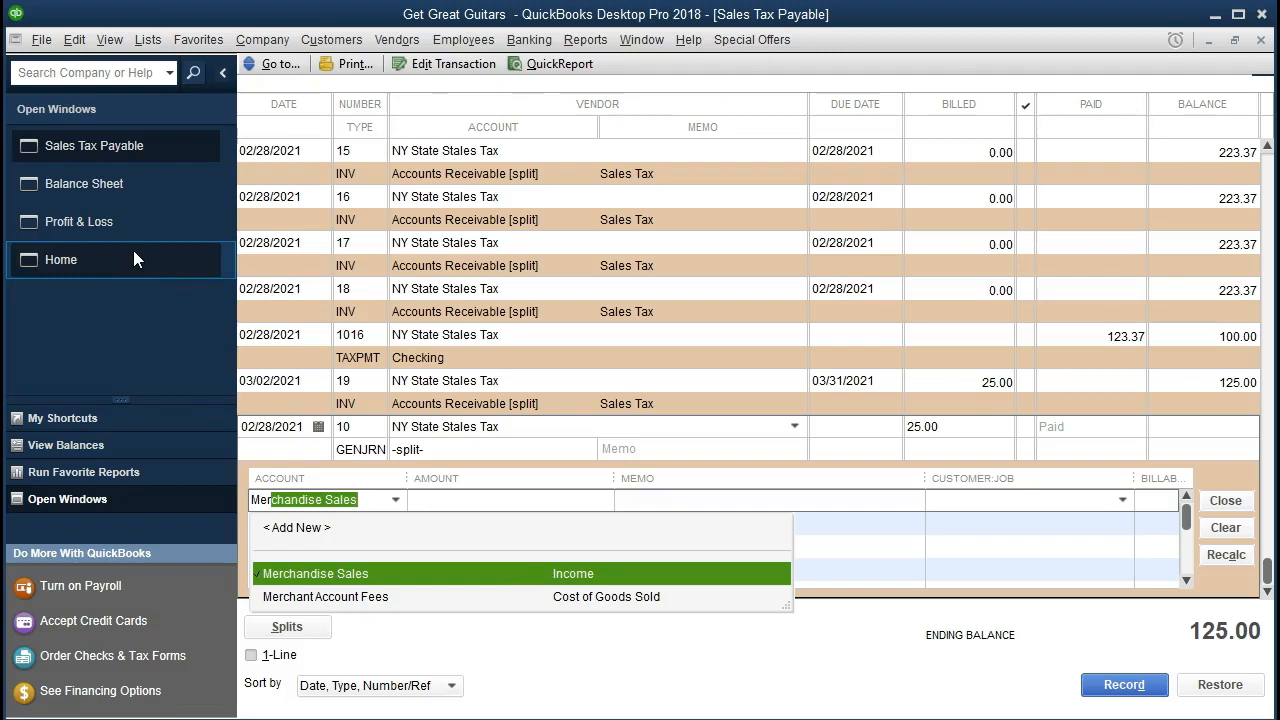
key("Tab")
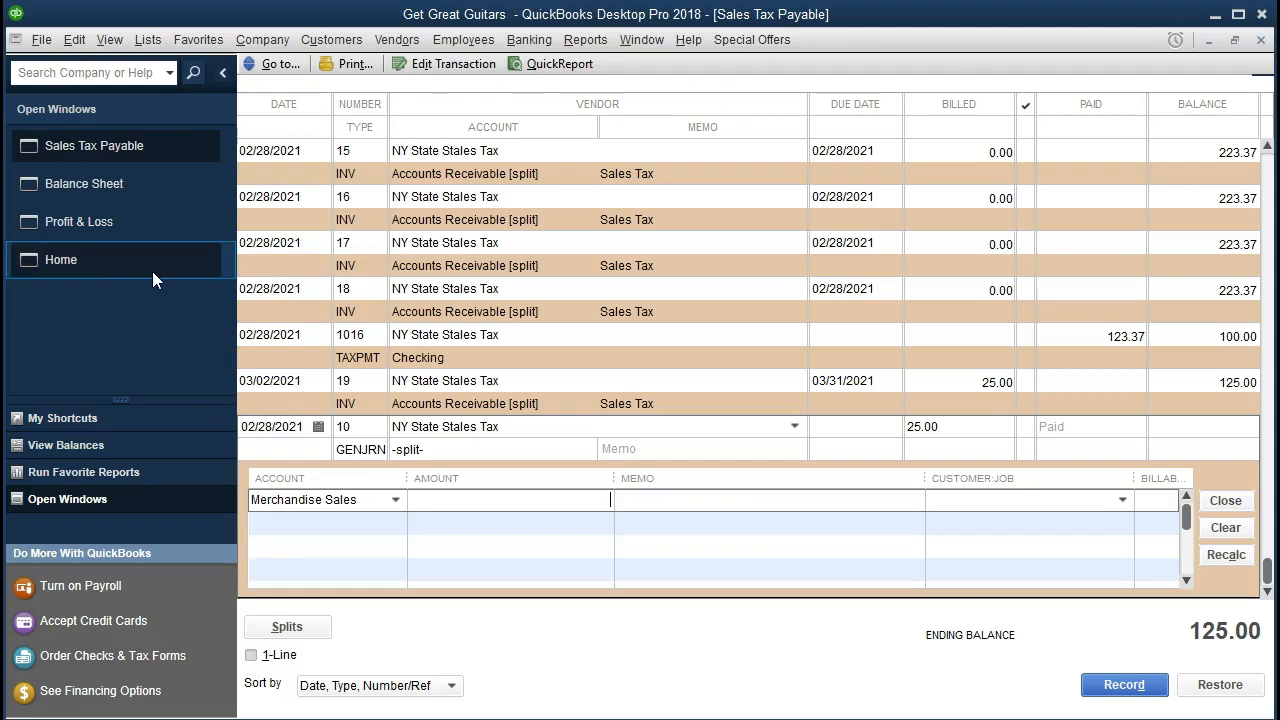
type("500")
key("BackSpace")
key("BackSpace")
key("BackSpace")
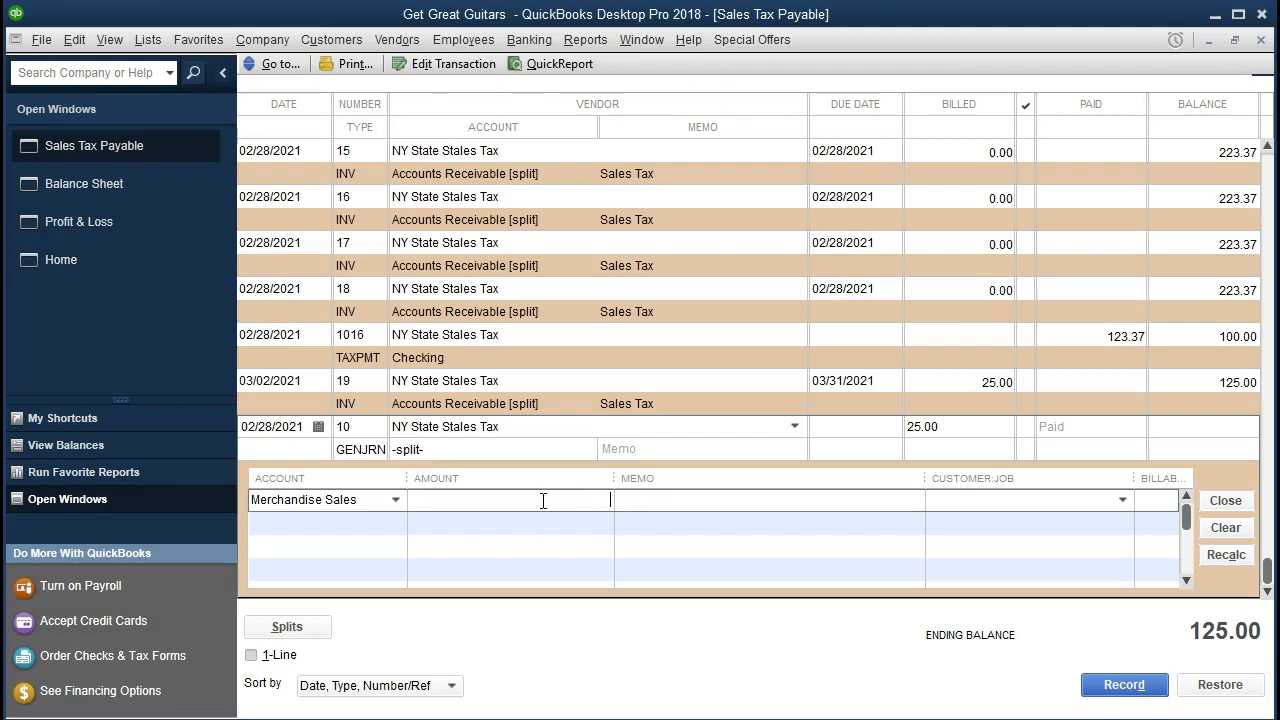
type("-500")
key("Tab")
key("Tab")
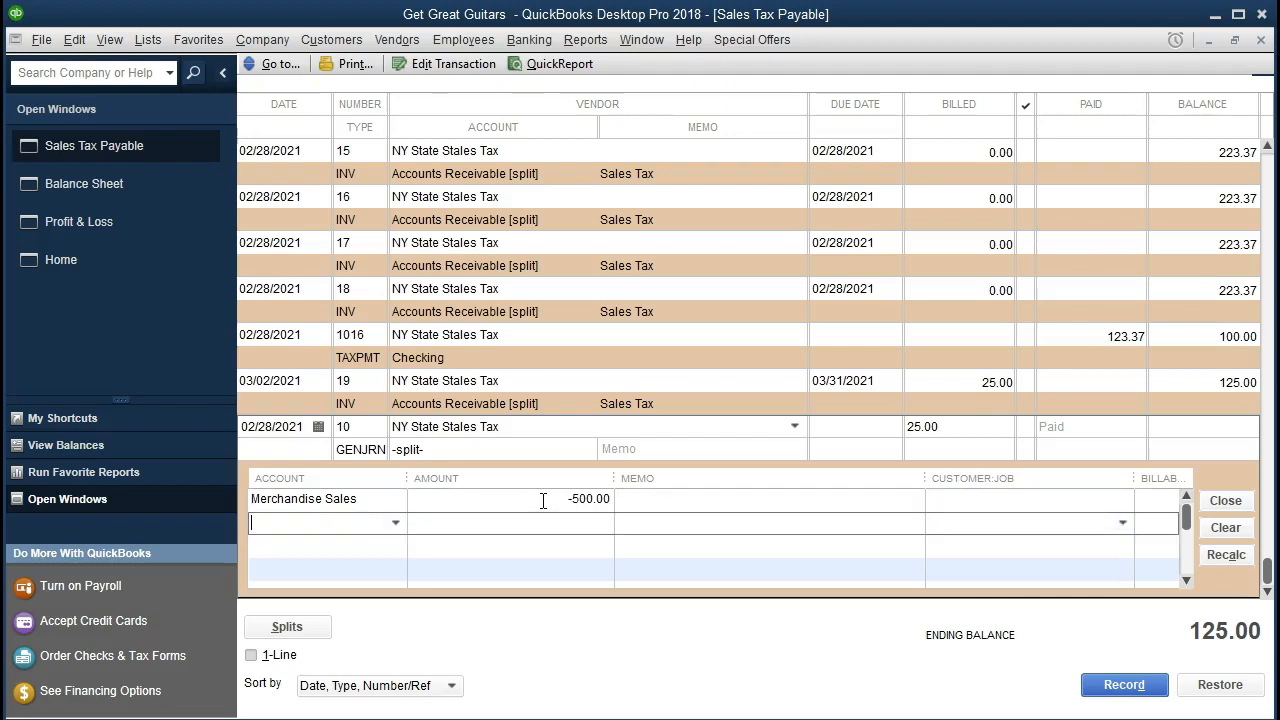
- Fill the second split line with the Accounts Receivable account, an amount of 525.00 and customer Sam The Guitar Man
type("Accounts Payable")
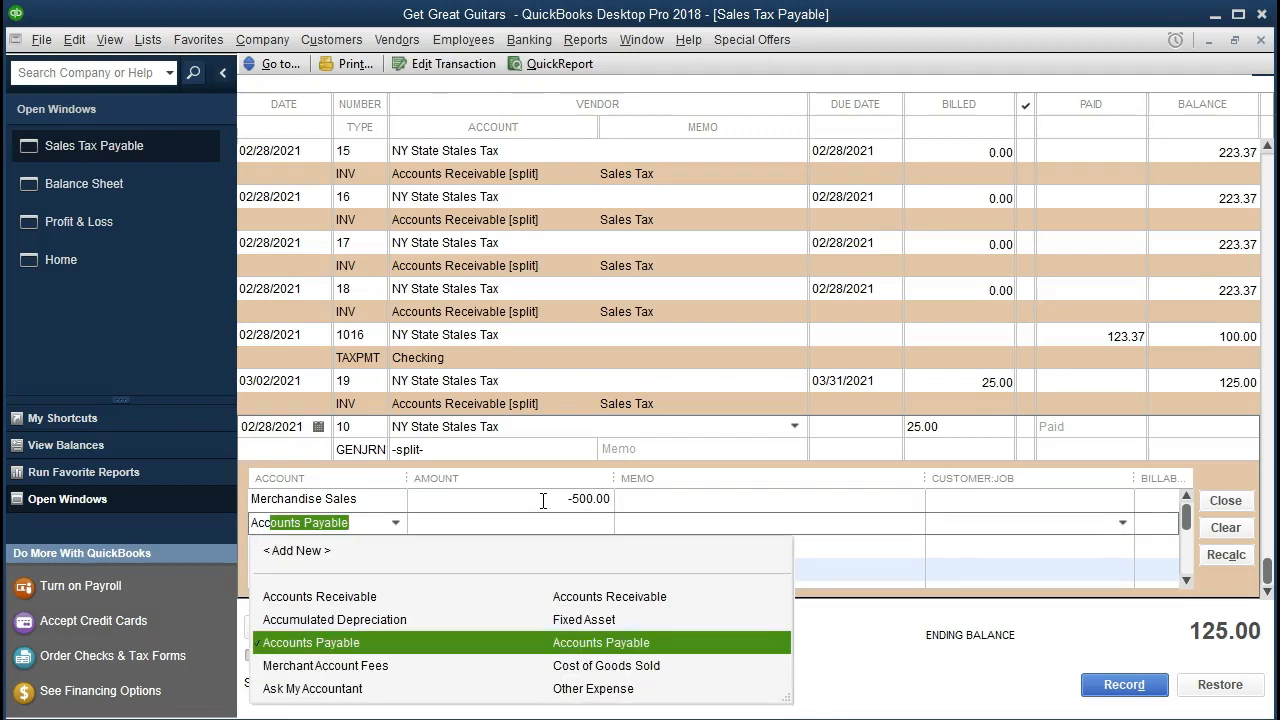
key("Up")
key("Up")
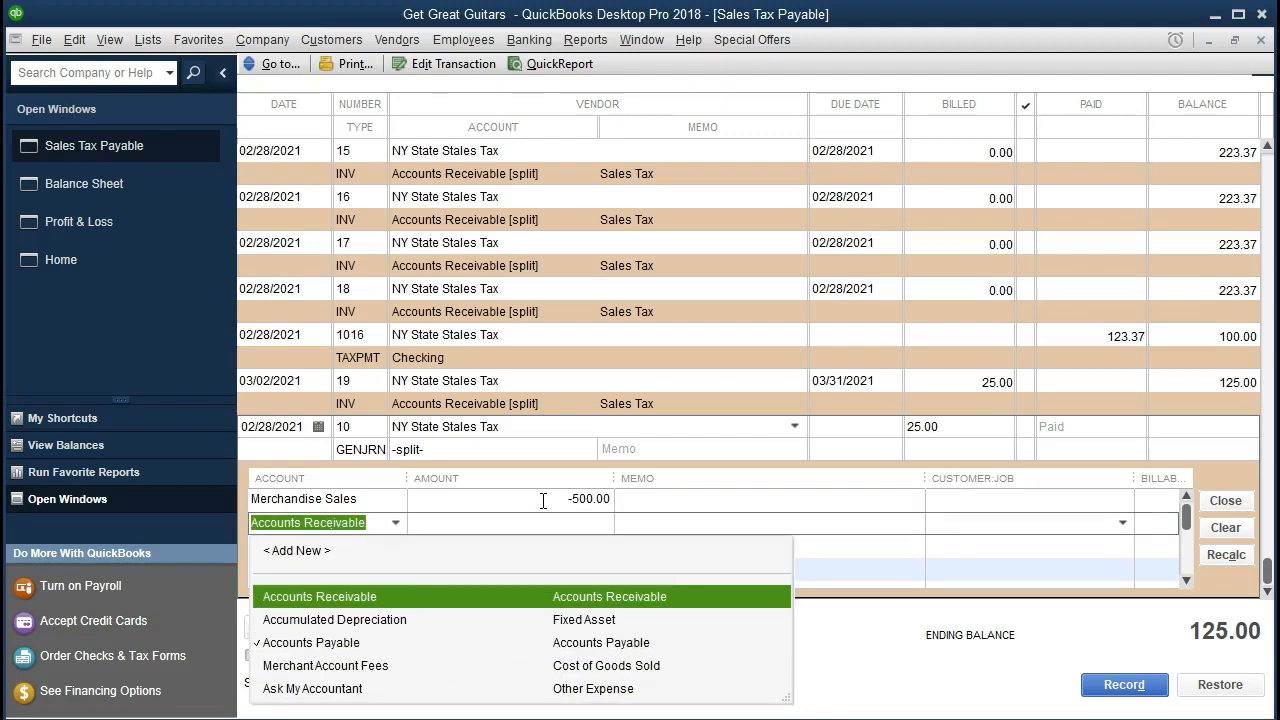
key("Tab")
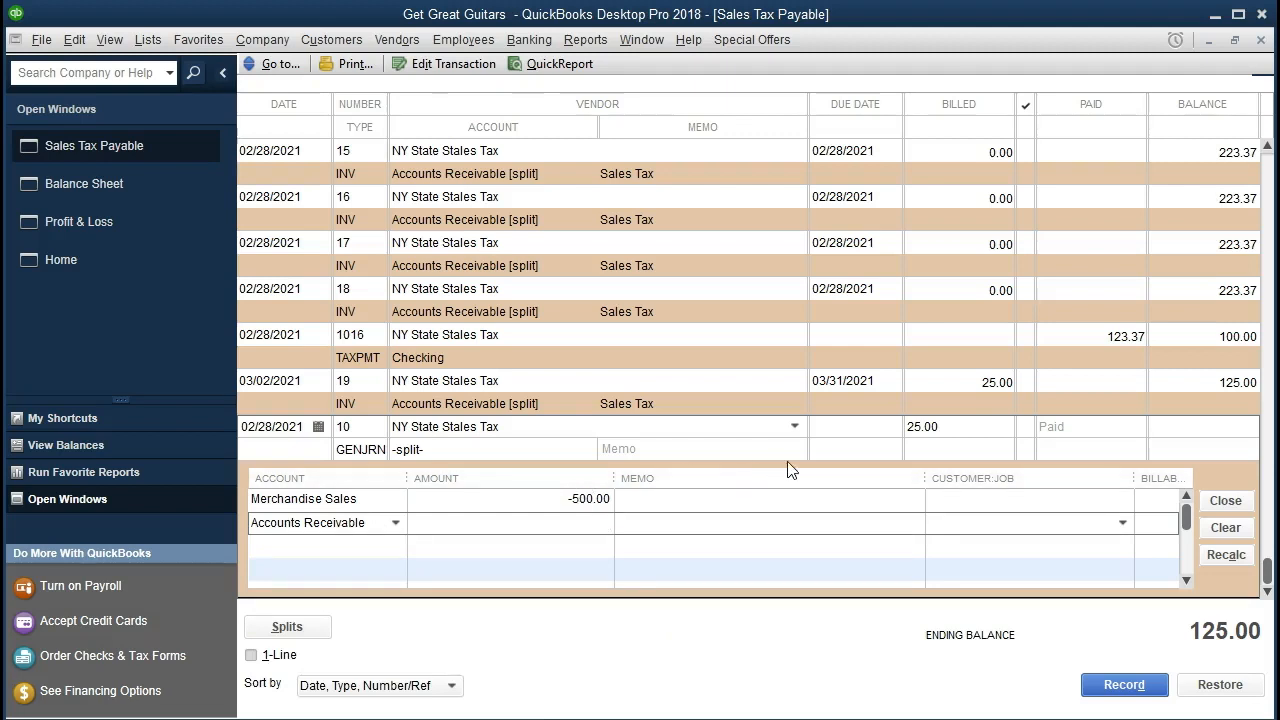
type("525")
key("Tab")
left_click(1124, 526)
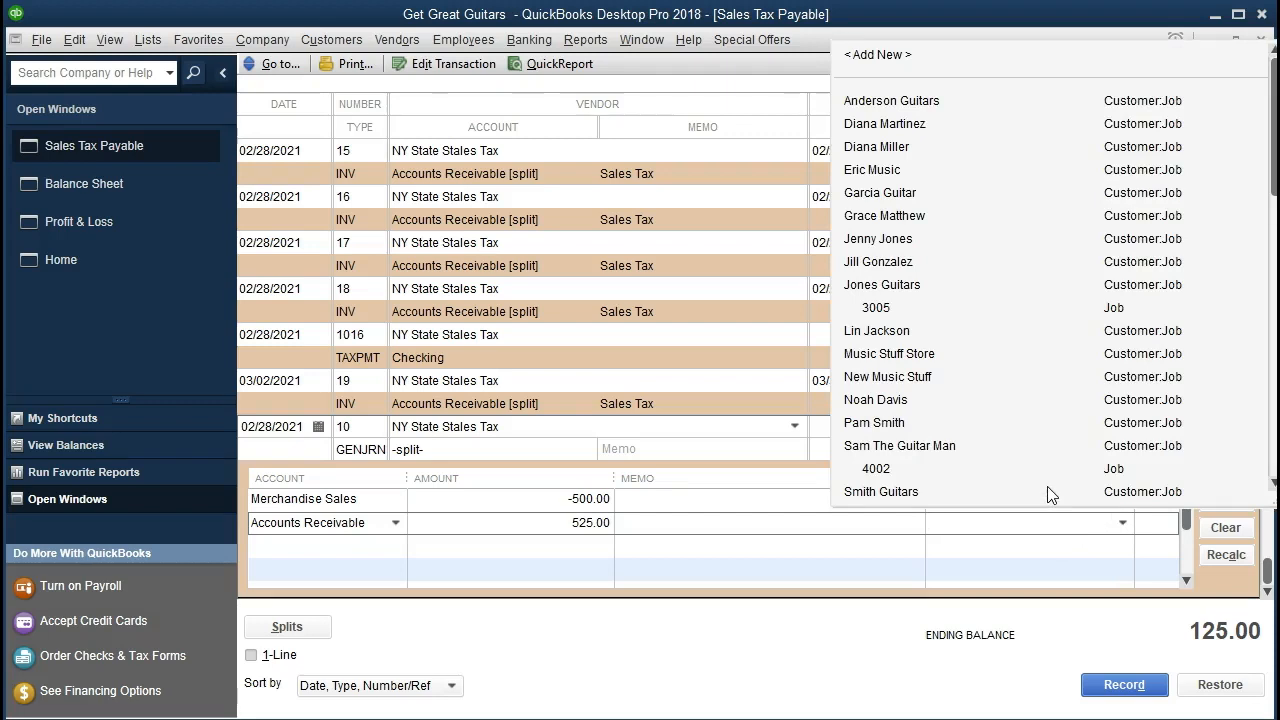
left_click(936, 446)
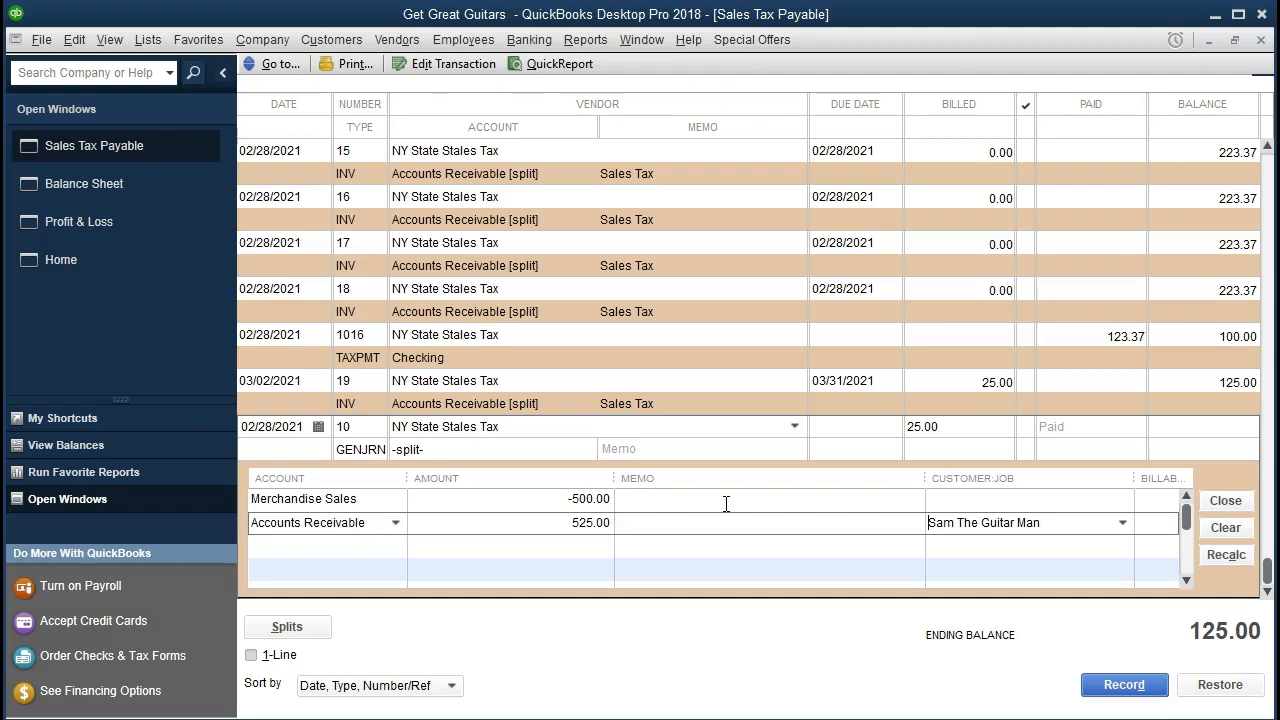
- Check the two split amounts and record the entry in the Sales Tax Payable register
left_click(556, 500)
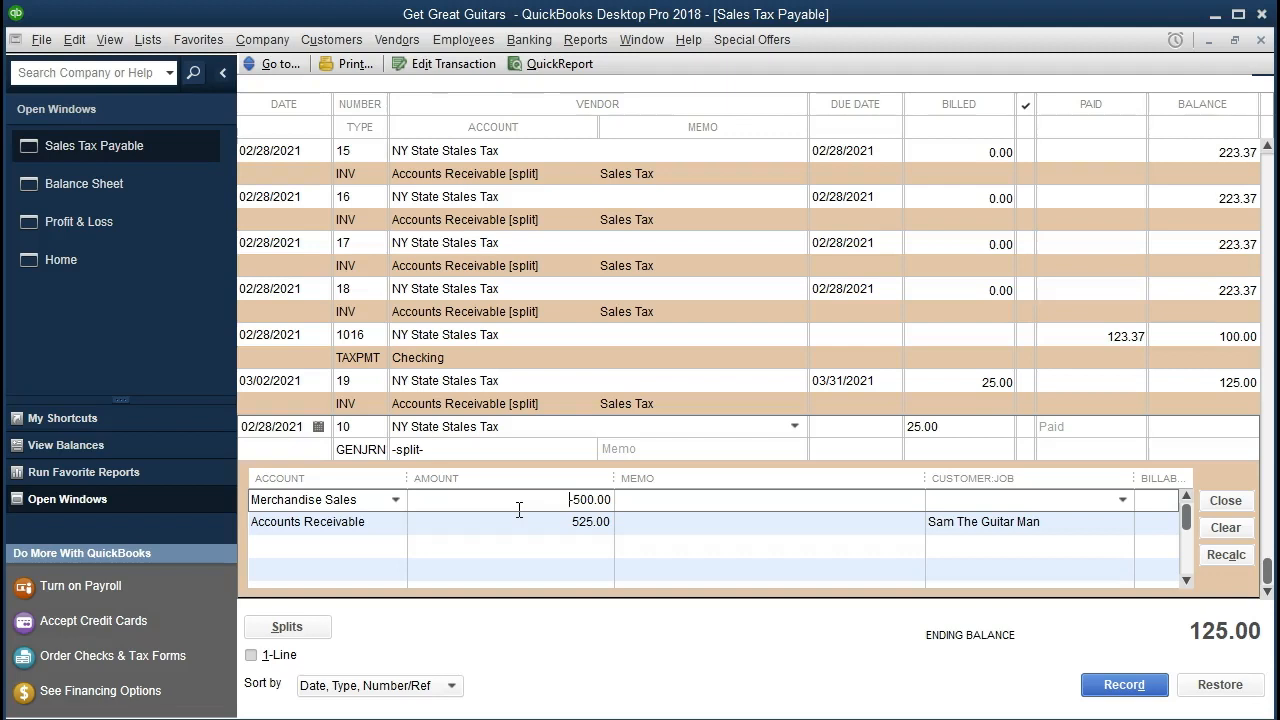
left_click(523, 522)
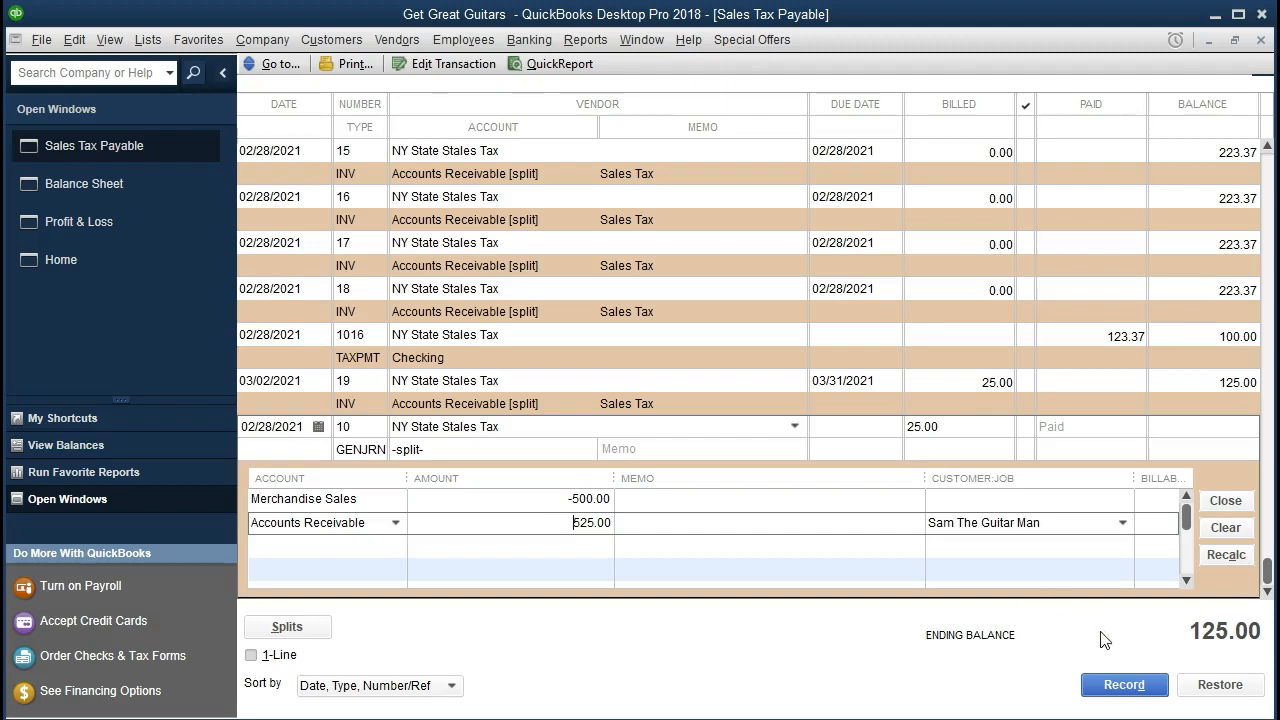
left_click(1120, 685)
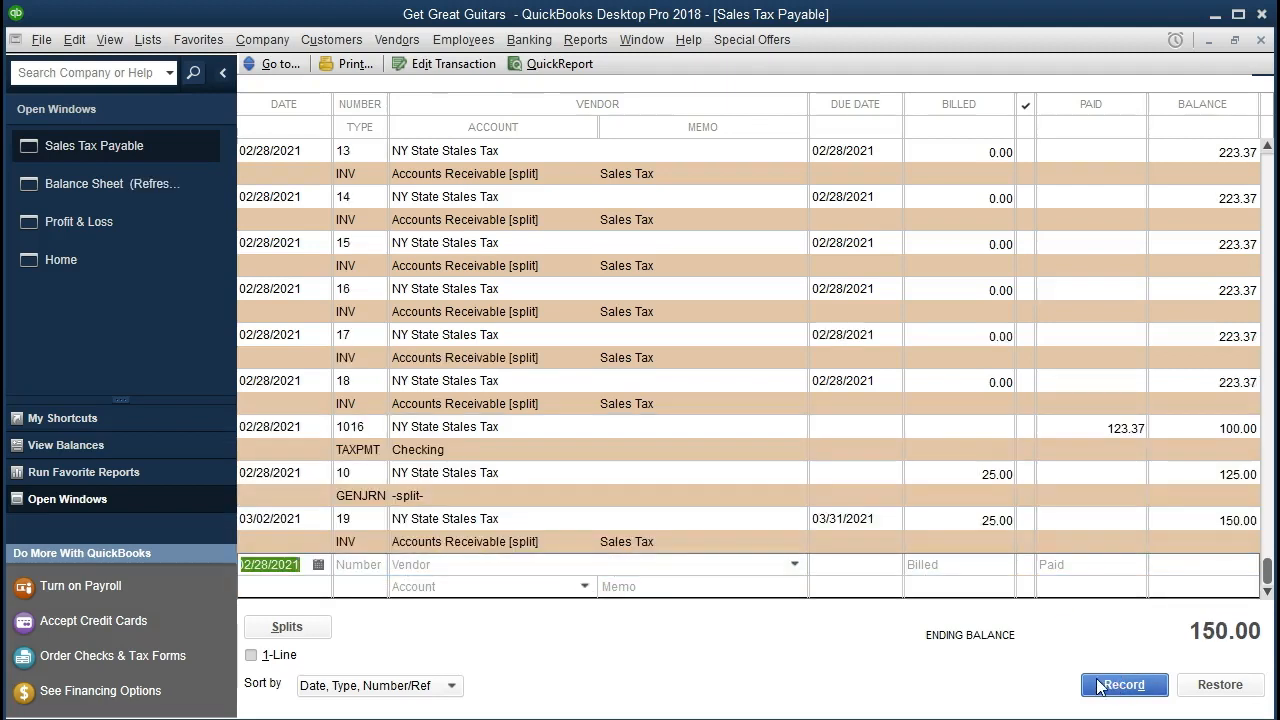
- Open the Accounts Receivable transaction detail from the Balance Sheet and set its start date to 01/01/2021
left_click(118, 175)
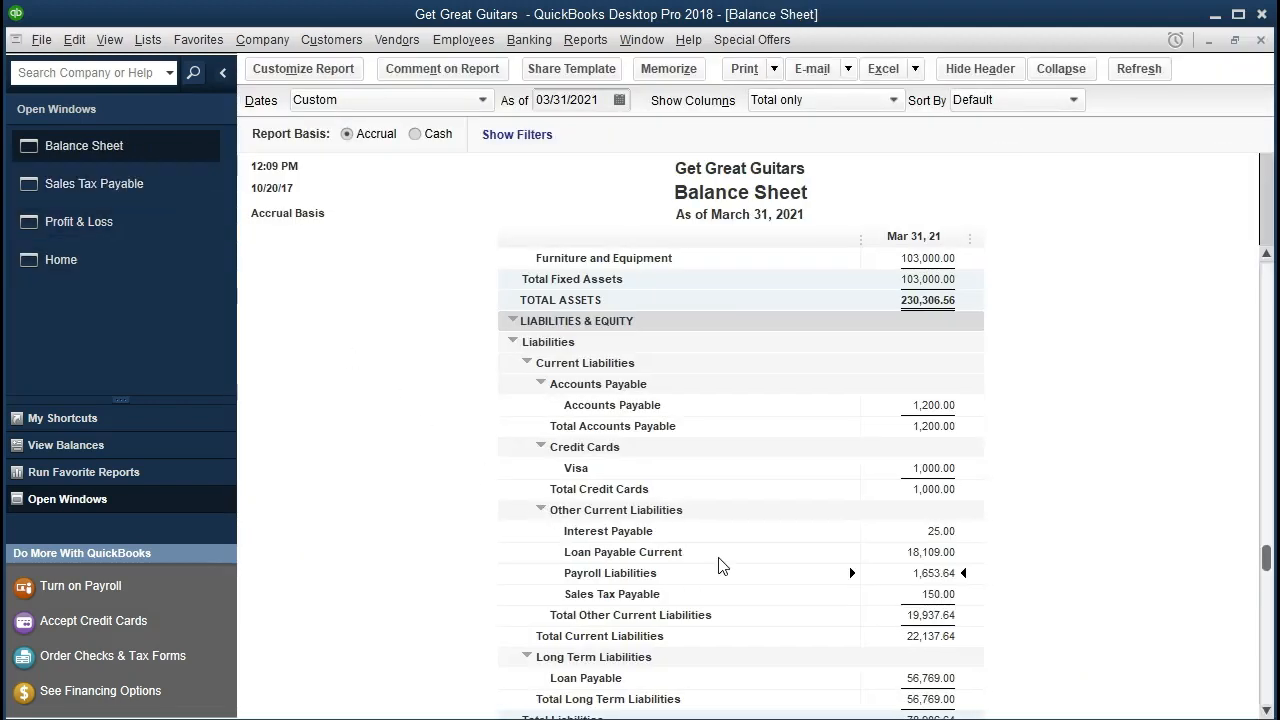
scroll(745, 515, "up", 5)
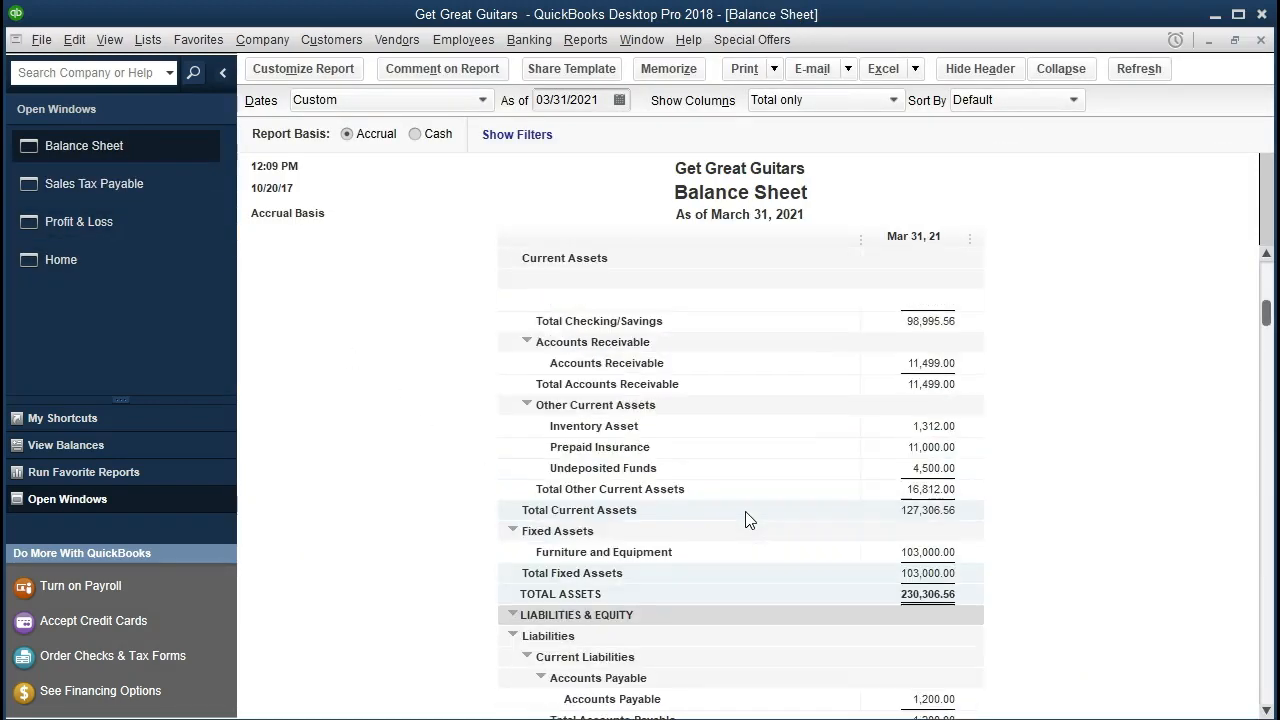
scroll(745, 518, "up", 1)
double_click(916, 384)
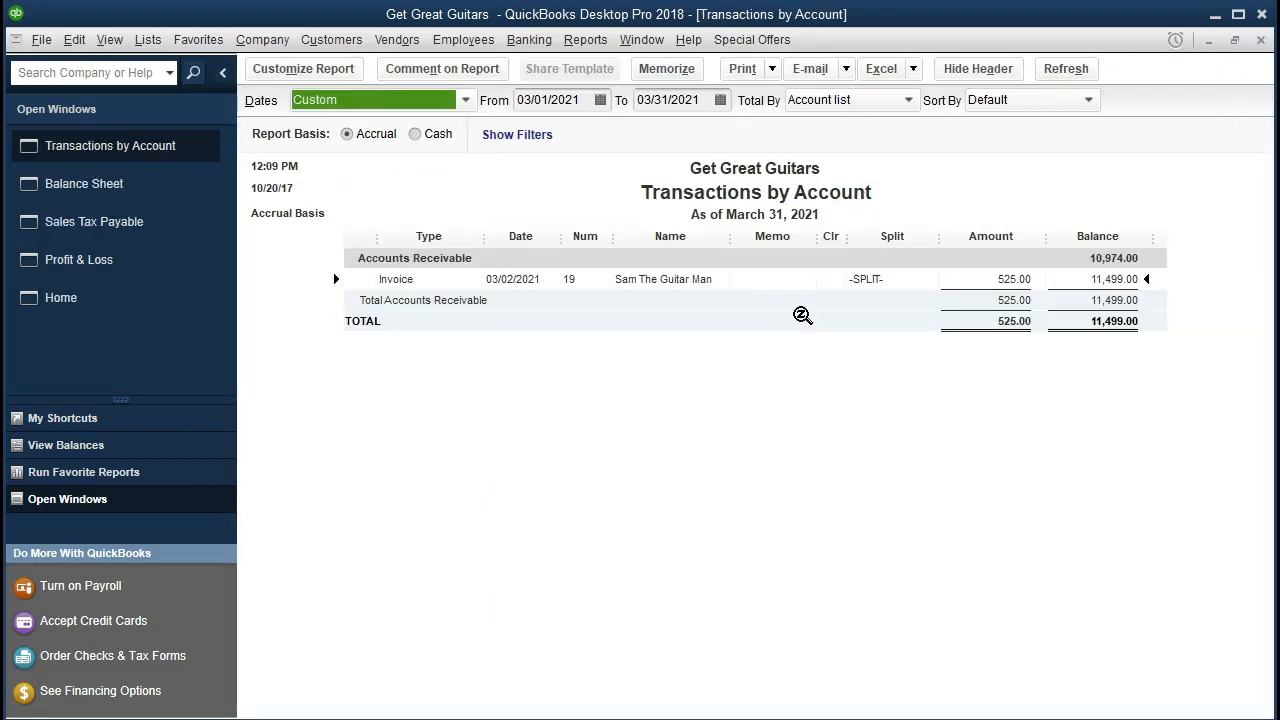
key("Tab")
type("01")
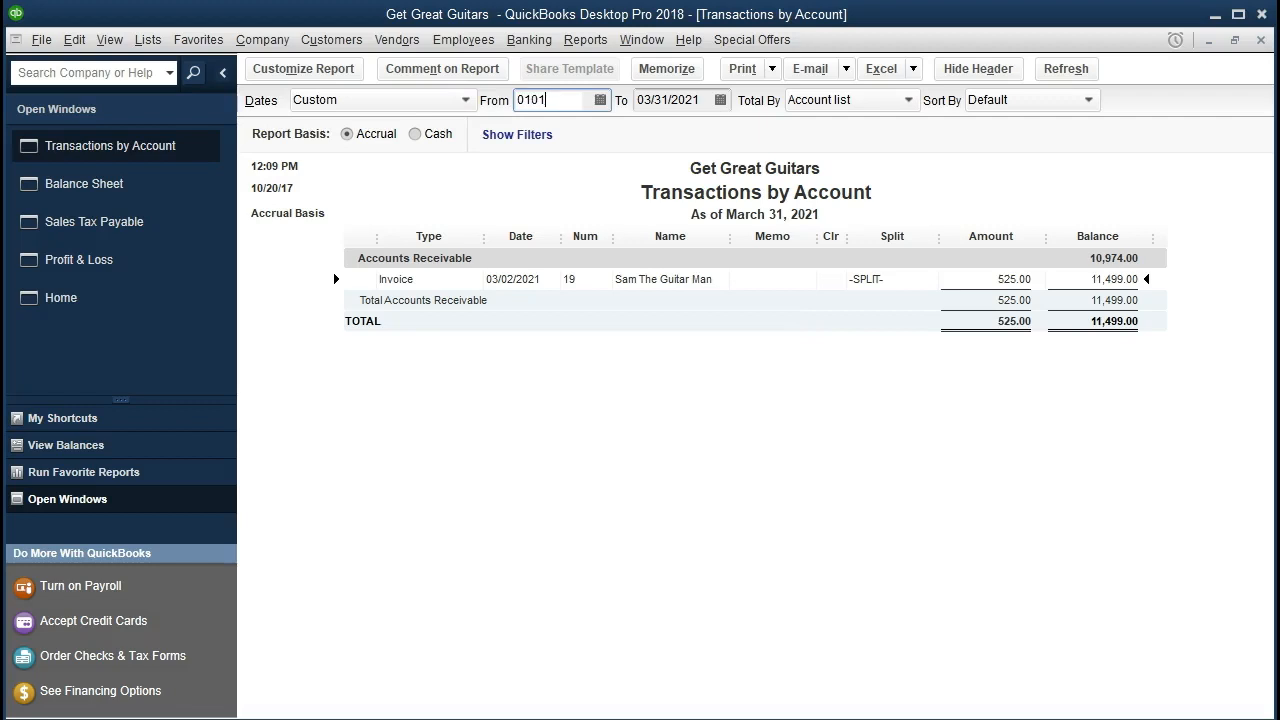
type("/01/2021")
key("Tab")
key("Tab")
- Examine the 02/28/2021 general journal entry in the Accounts Receivable detail and close the report
scroll(840, 497, "down", 2)
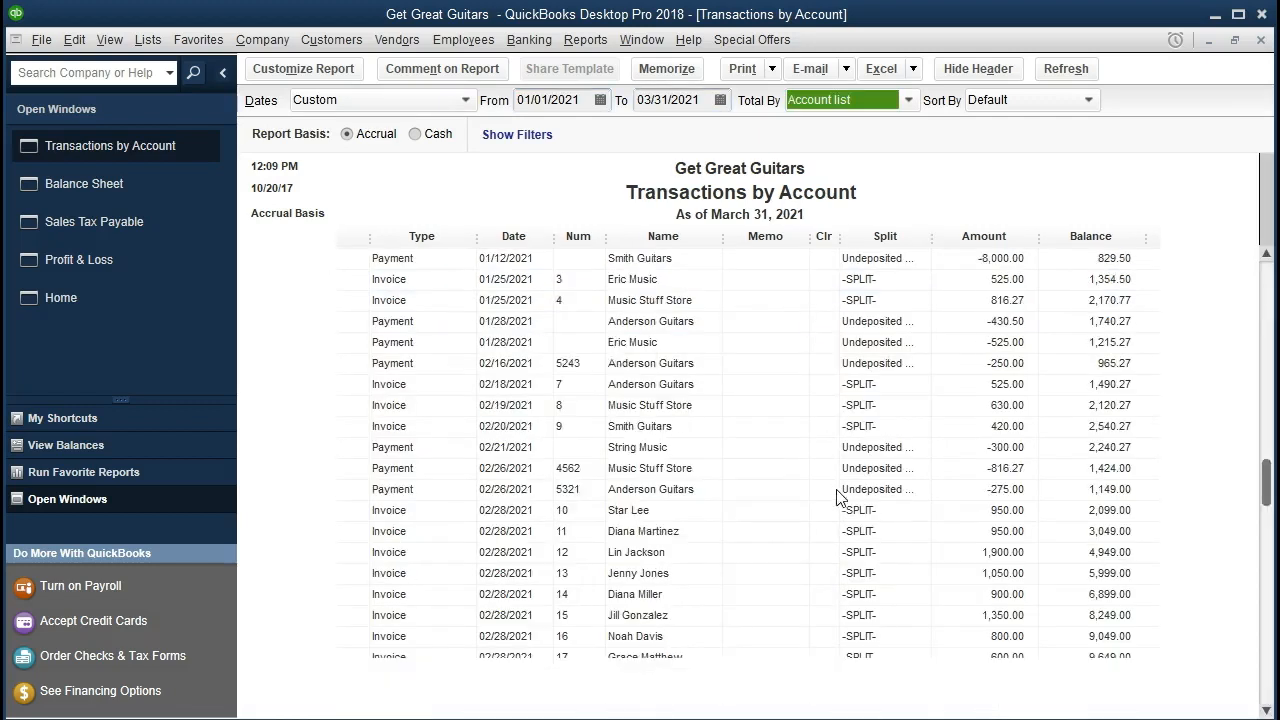
scroll(840, 497, "down", 1)
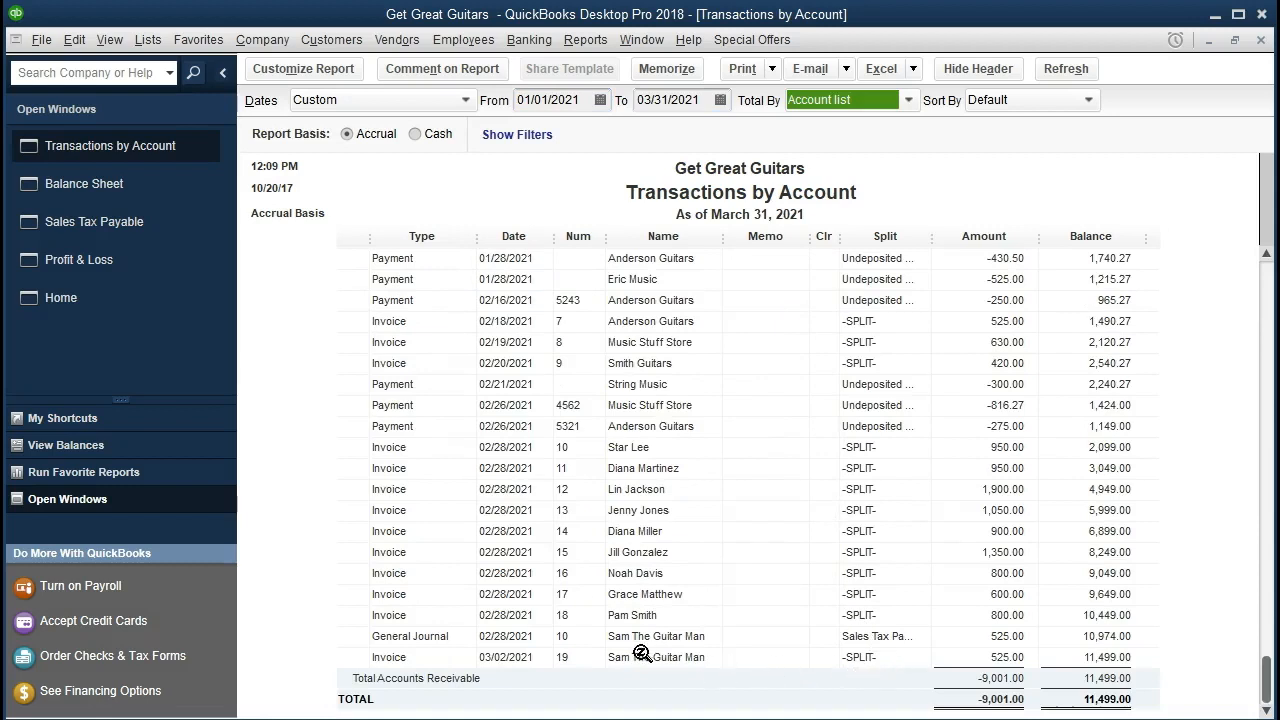
left_click(515, 640)
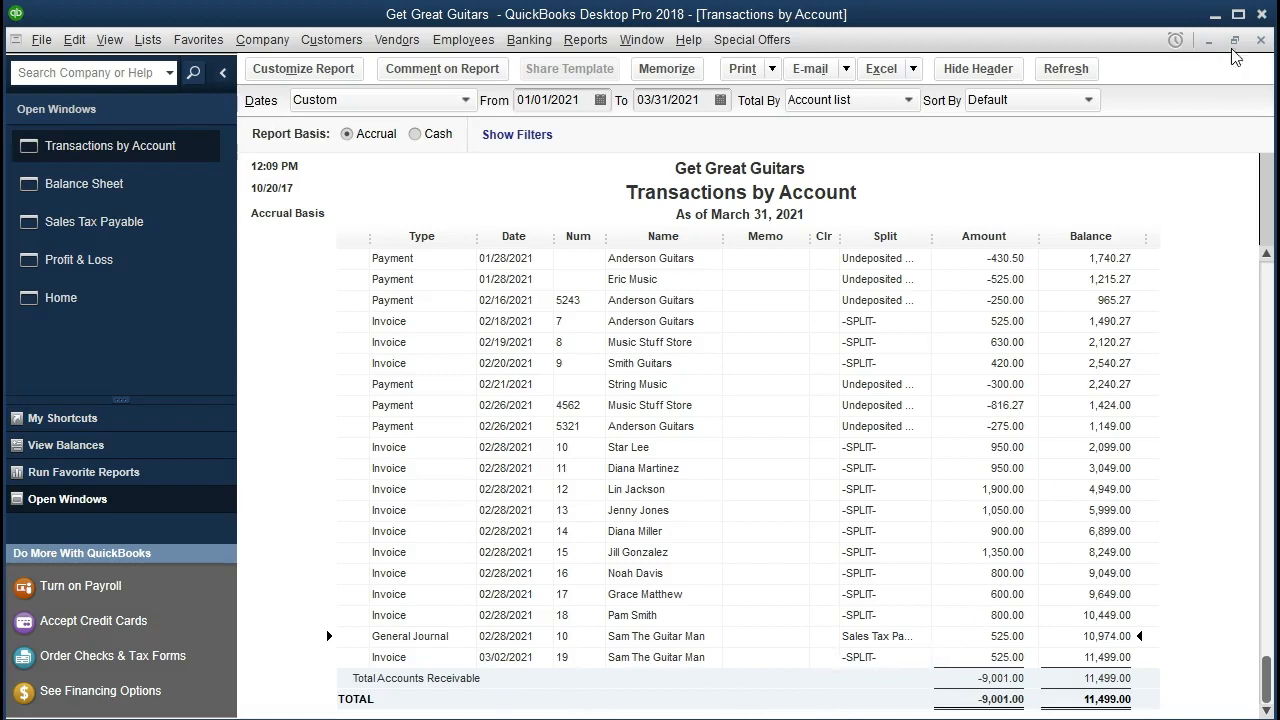
left_click(1261, 40)
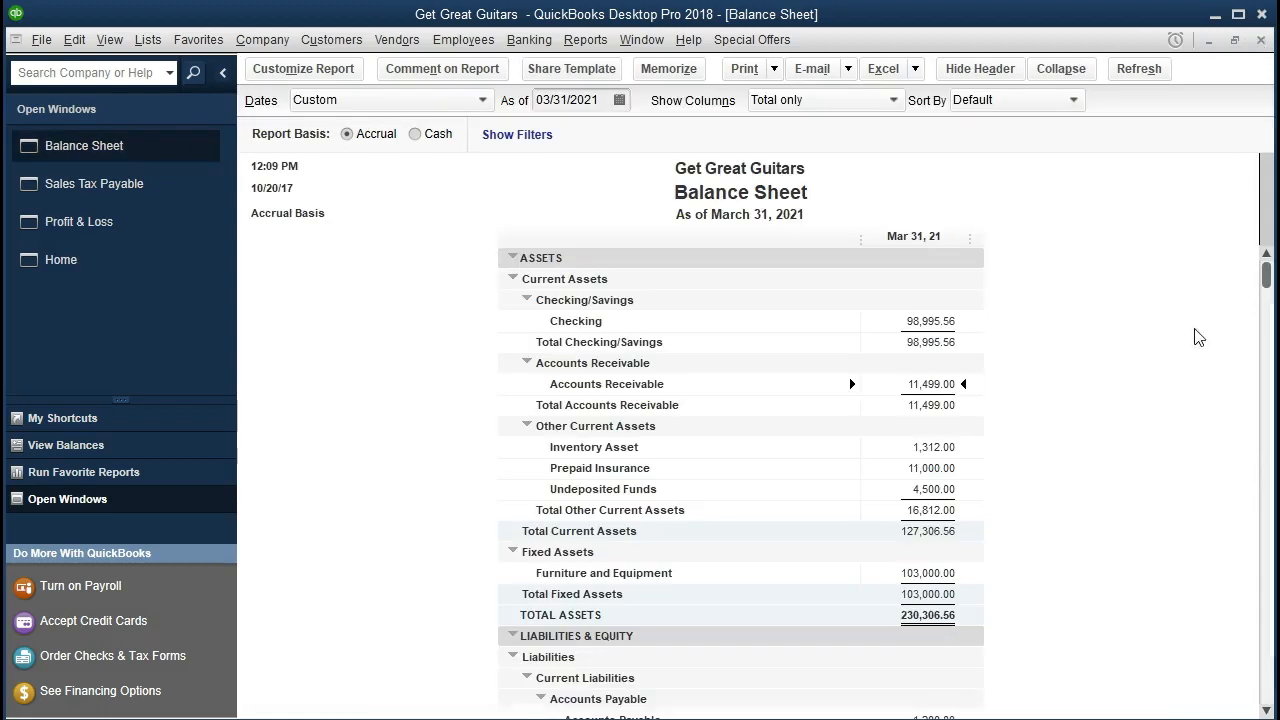
- Open the Sales Tax Payable transaction detail from the Balance Sheet and set its start date to 01/01/2021
scroll(1161, 412, "down", 5)
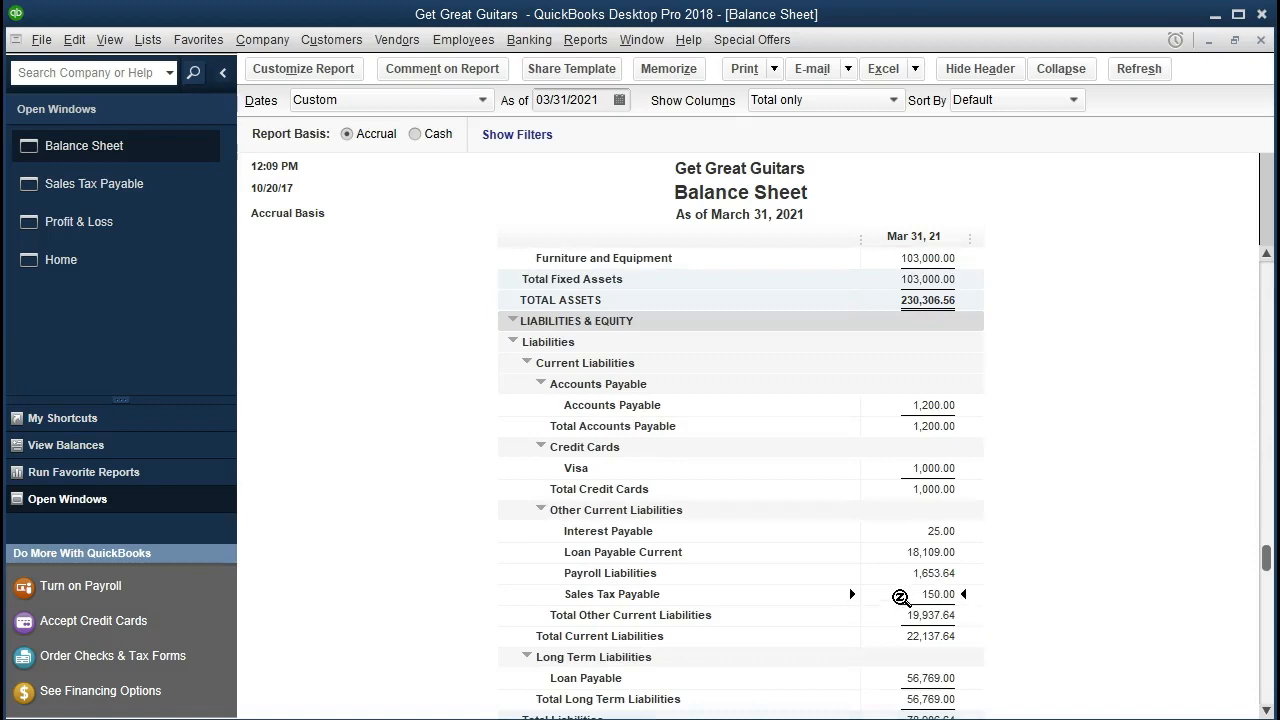
double_click(903, 601)
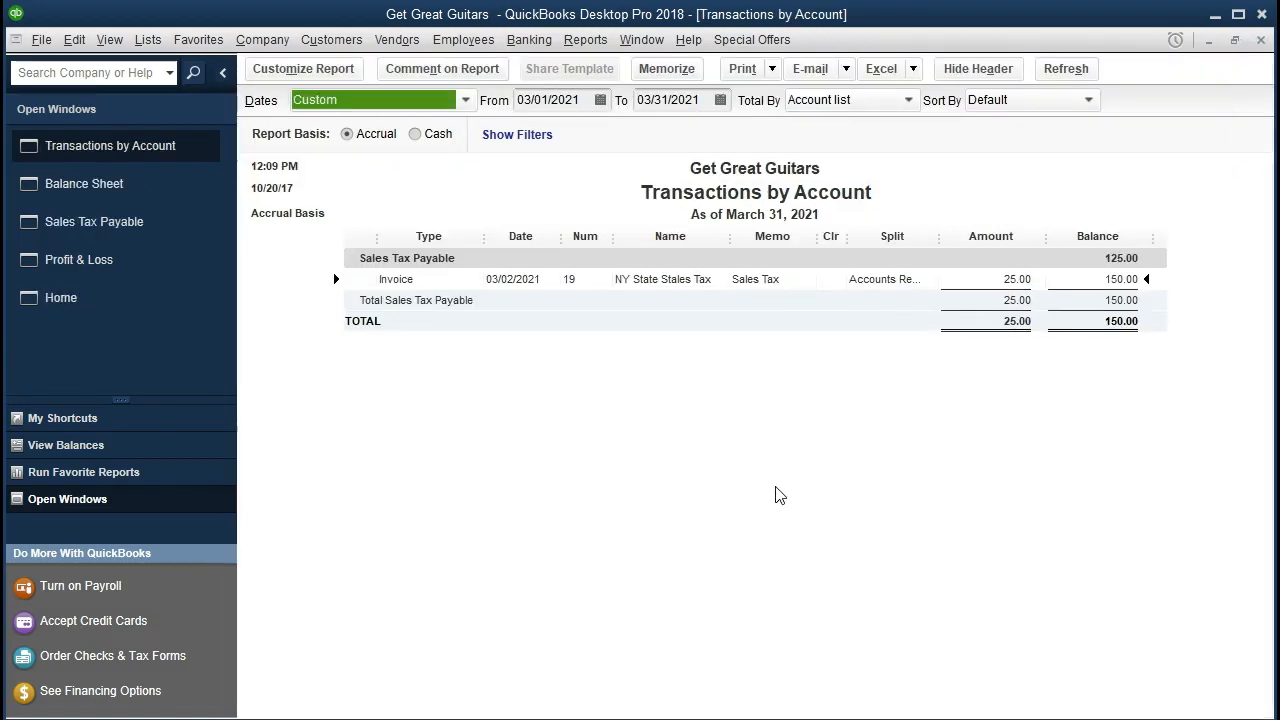
key("Tab")
type("01/01/2")
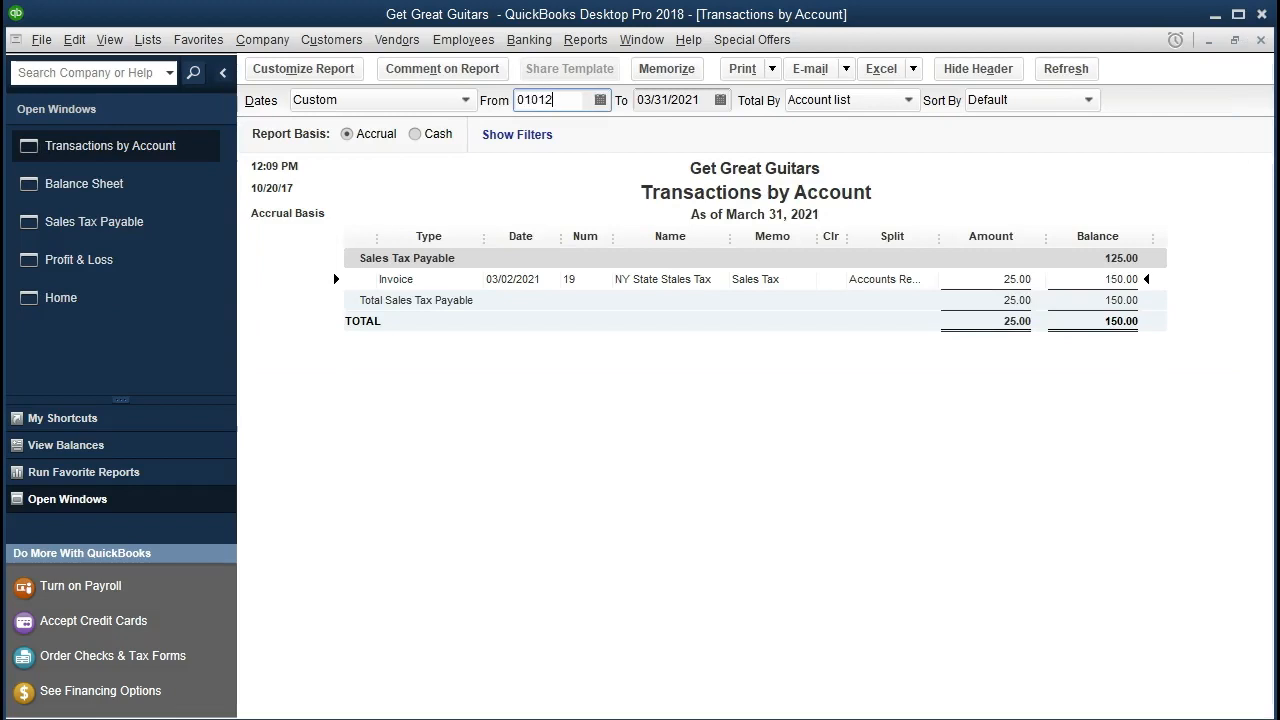
type("021")
key("Tab")
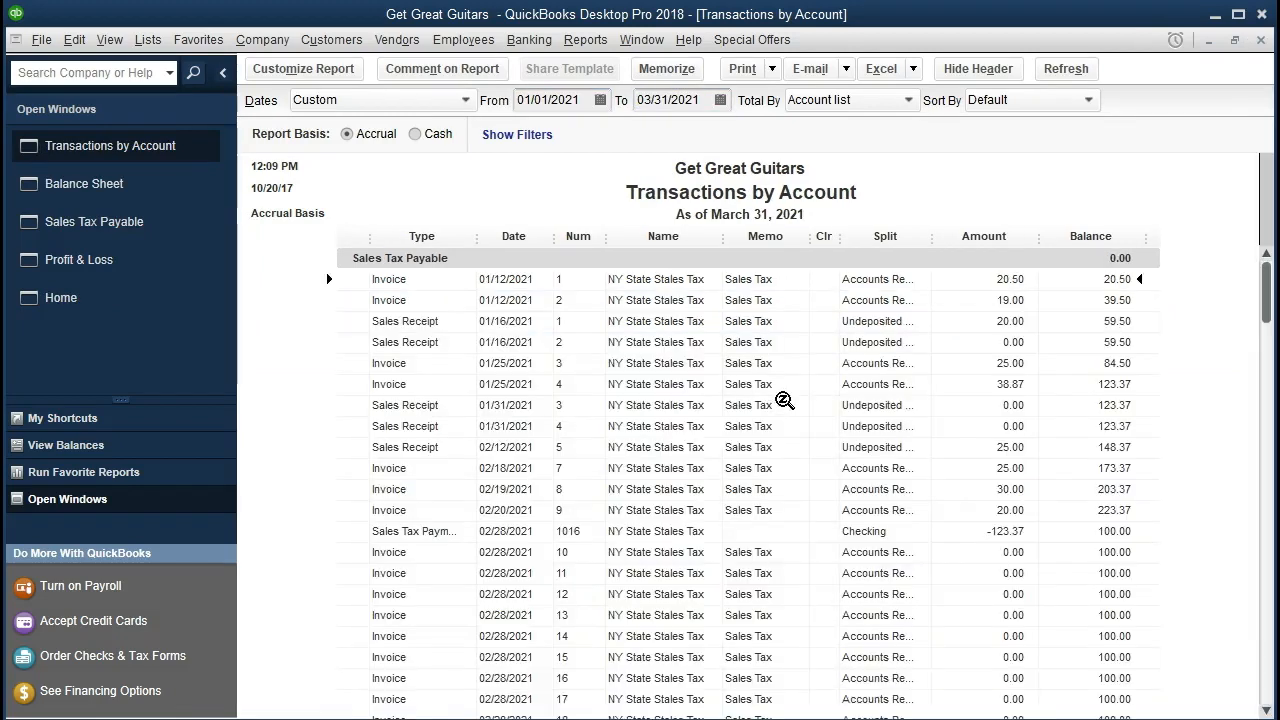
- Compare the 02/28/2021 journal entry with the March invoice in the Sales Tax Payable detail, and close the report
scroll(784, 400, "down", 2)
left_click(950, 641)
left_click(940, 660)
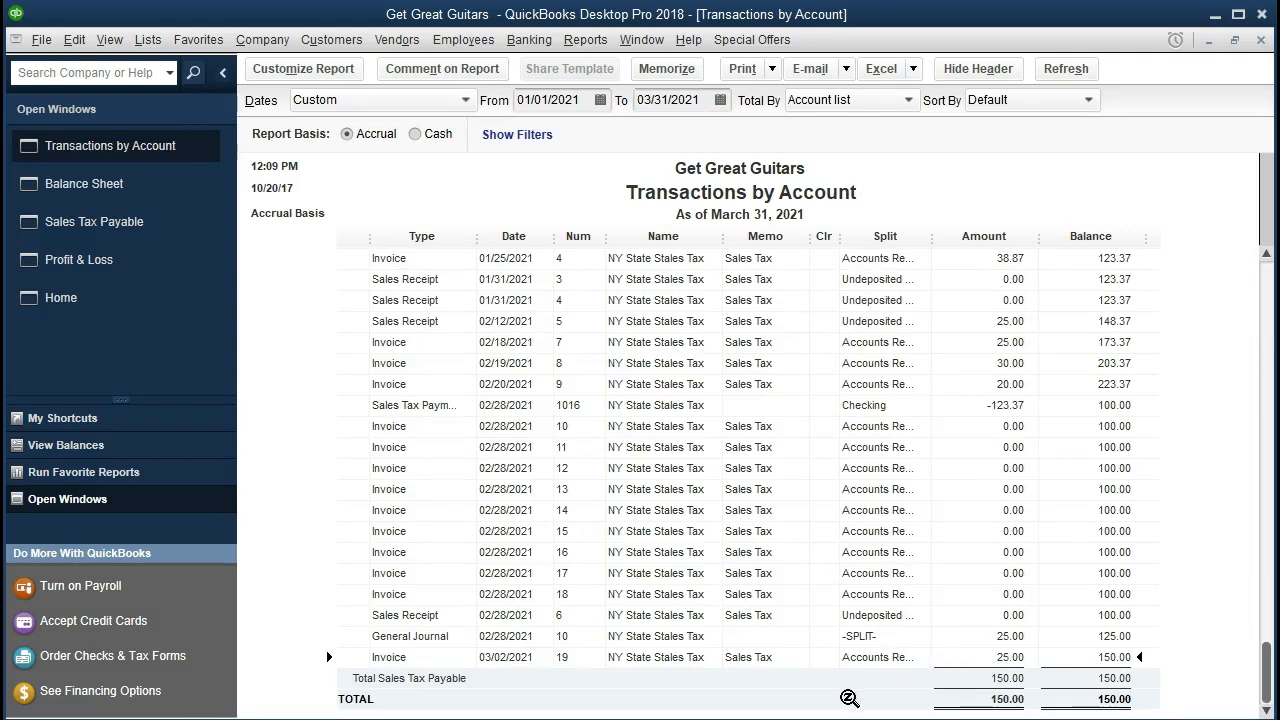
left_click(519, 637)
left_click(1262, 44)
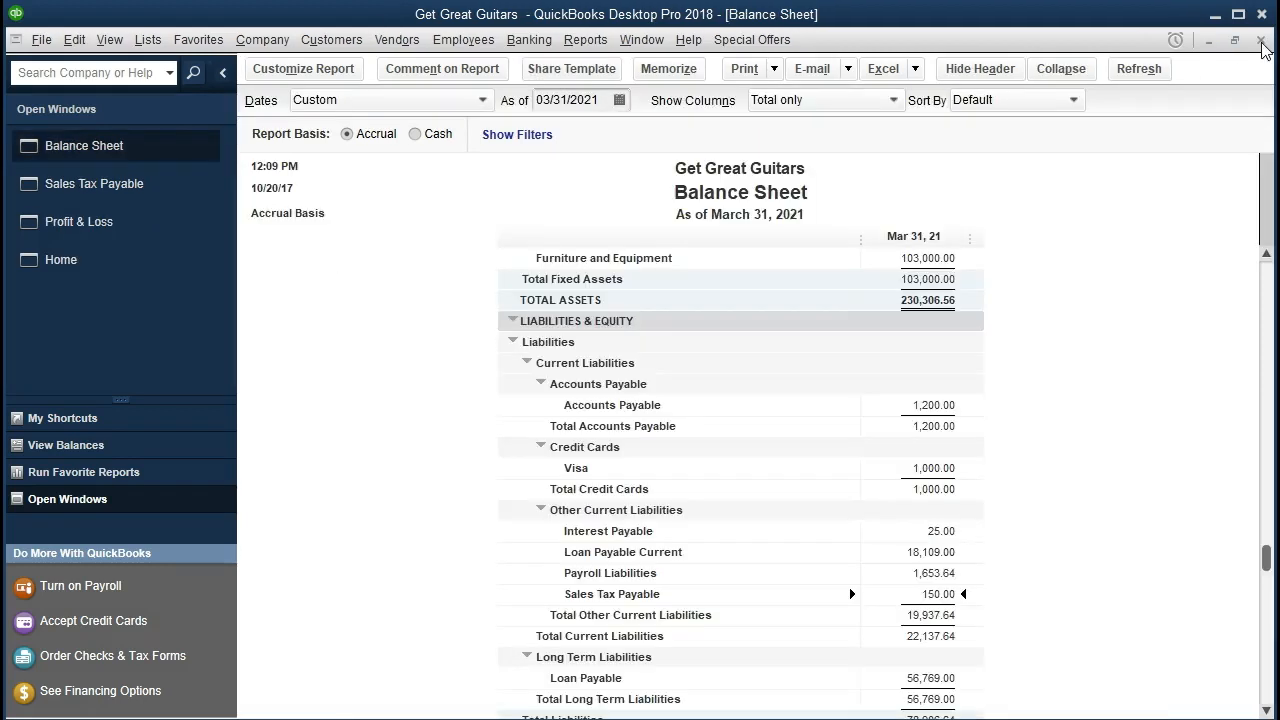
- Examine the 02/28/2021 journal entry in the Profit & Loss report's Merchandise Sales detail starting from 01/01/2021, and close the detail
left_click(156, 236)
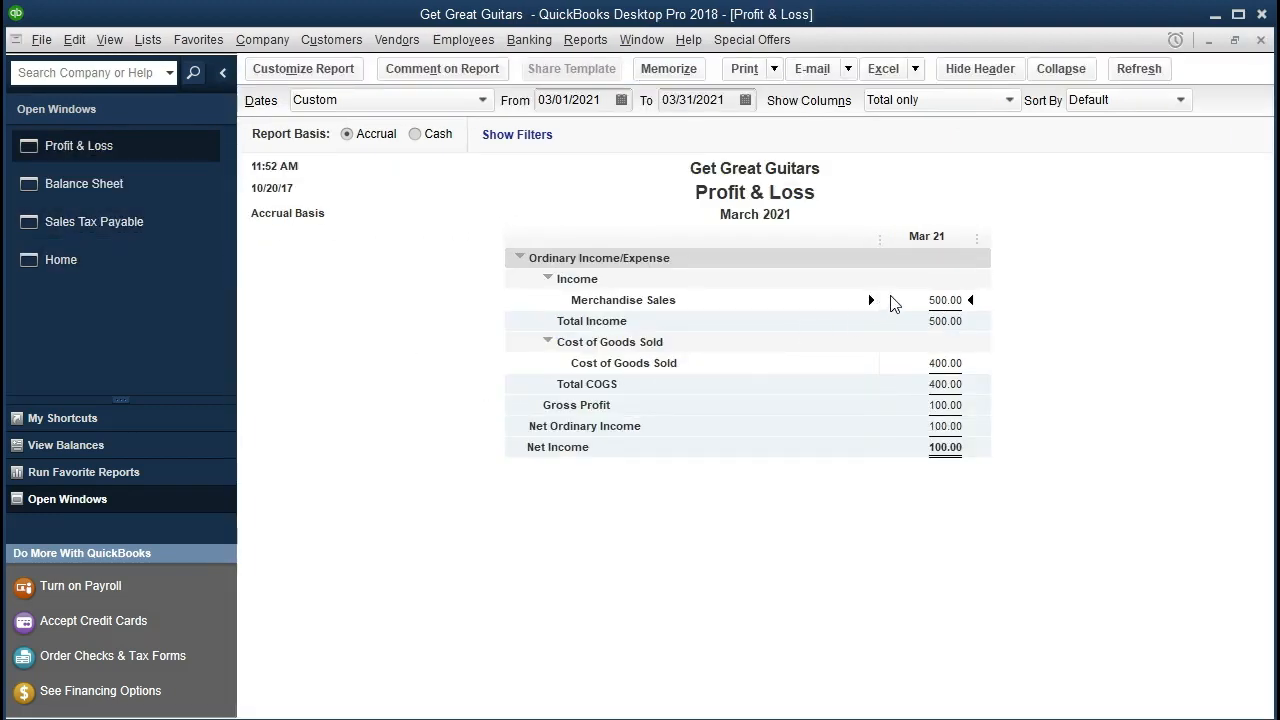
double_click(894, 299)
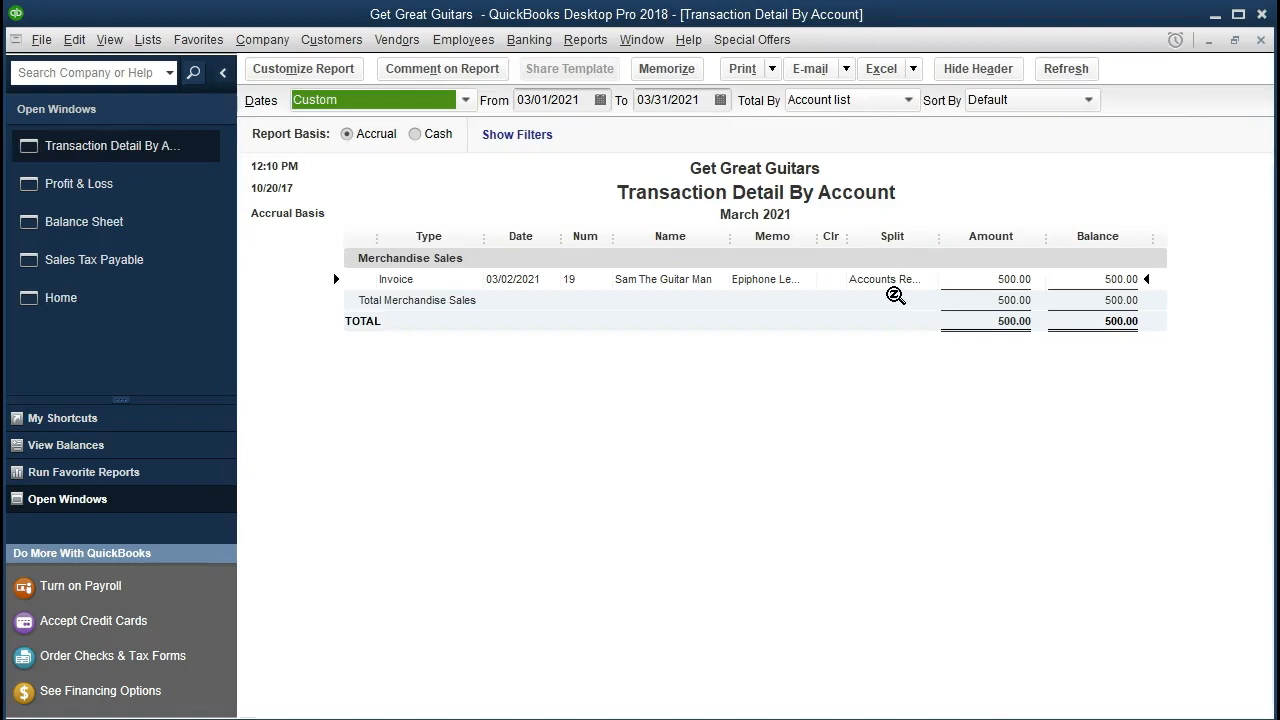
key("Tab")
type("01/01/2021")
key("Tab")
key("Tab")
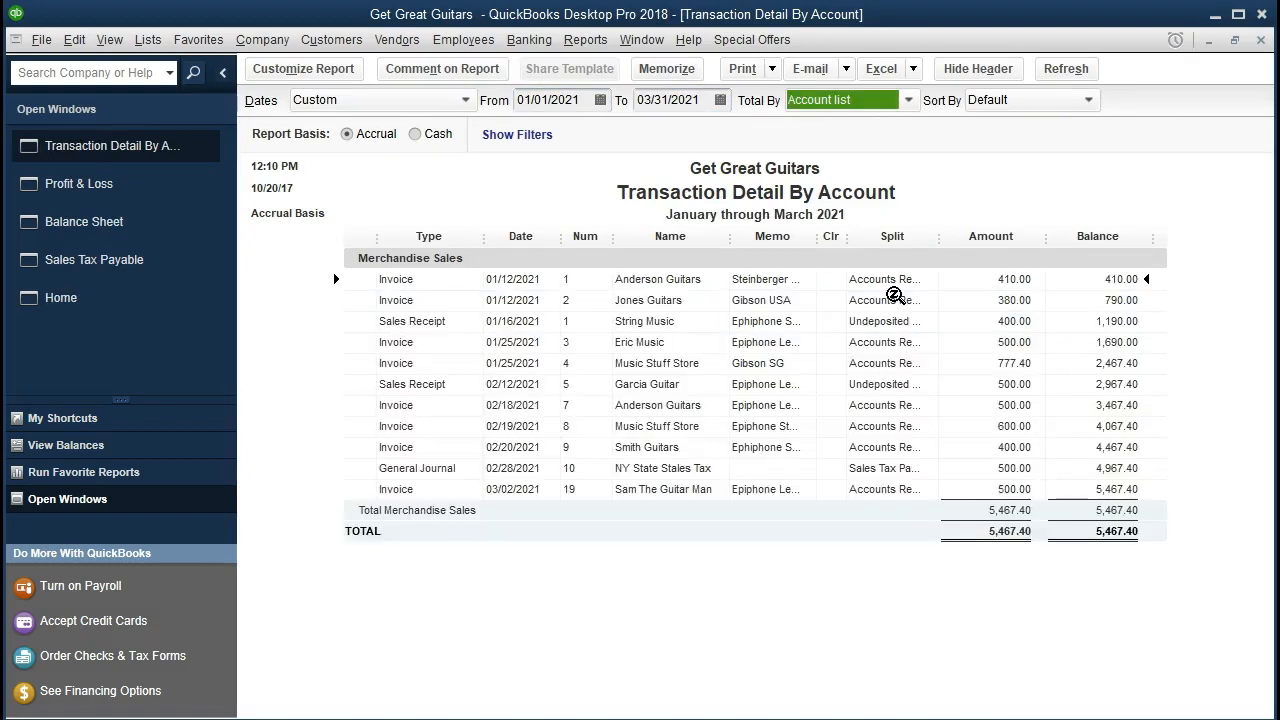
left_click(977, 468)
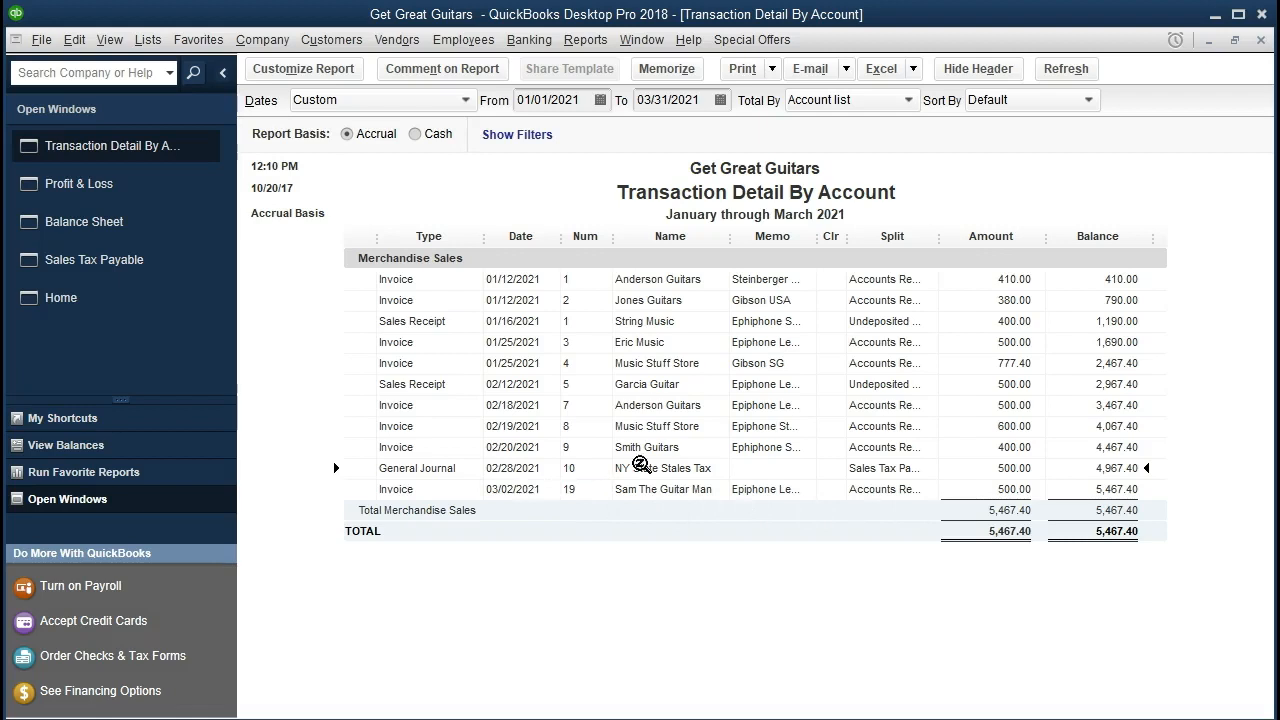
left_click(1259, 41)
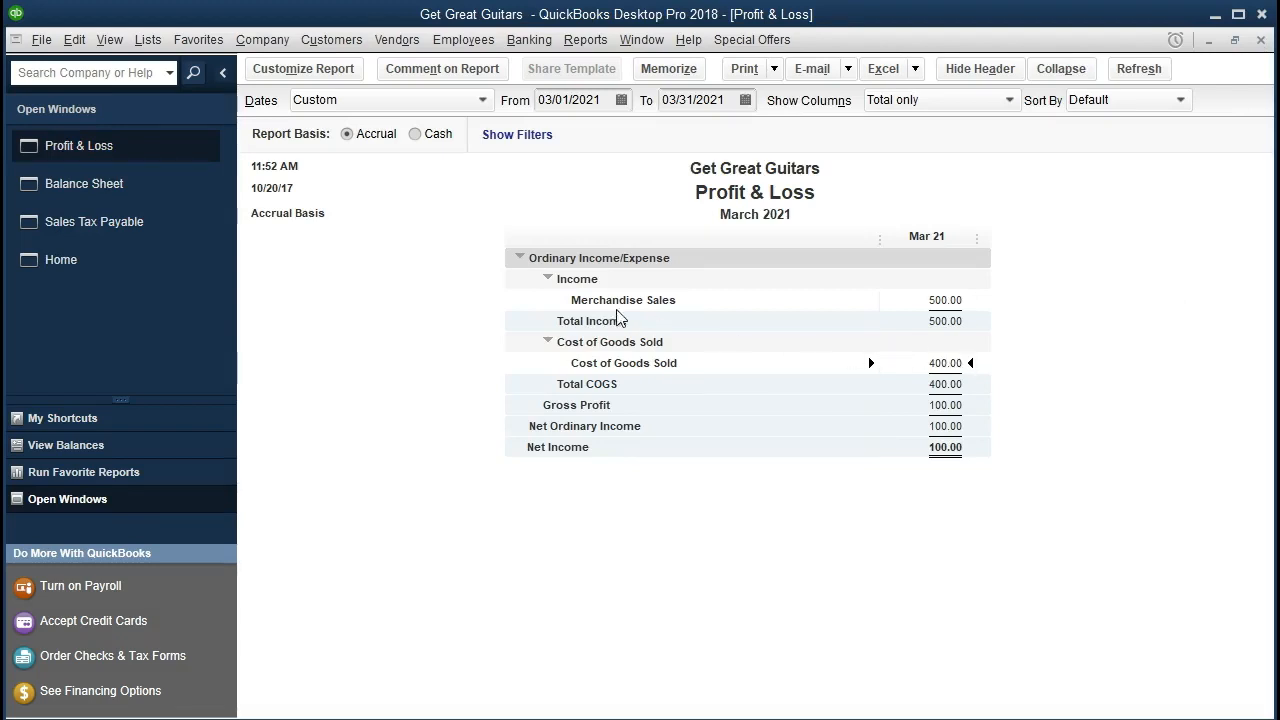
- Review the Inventory Asset detail from the Balance Sheet and its 03/02/2021 source invoice, and close both
left_click(150, 185)
scroll(447, 415, "up", 5)
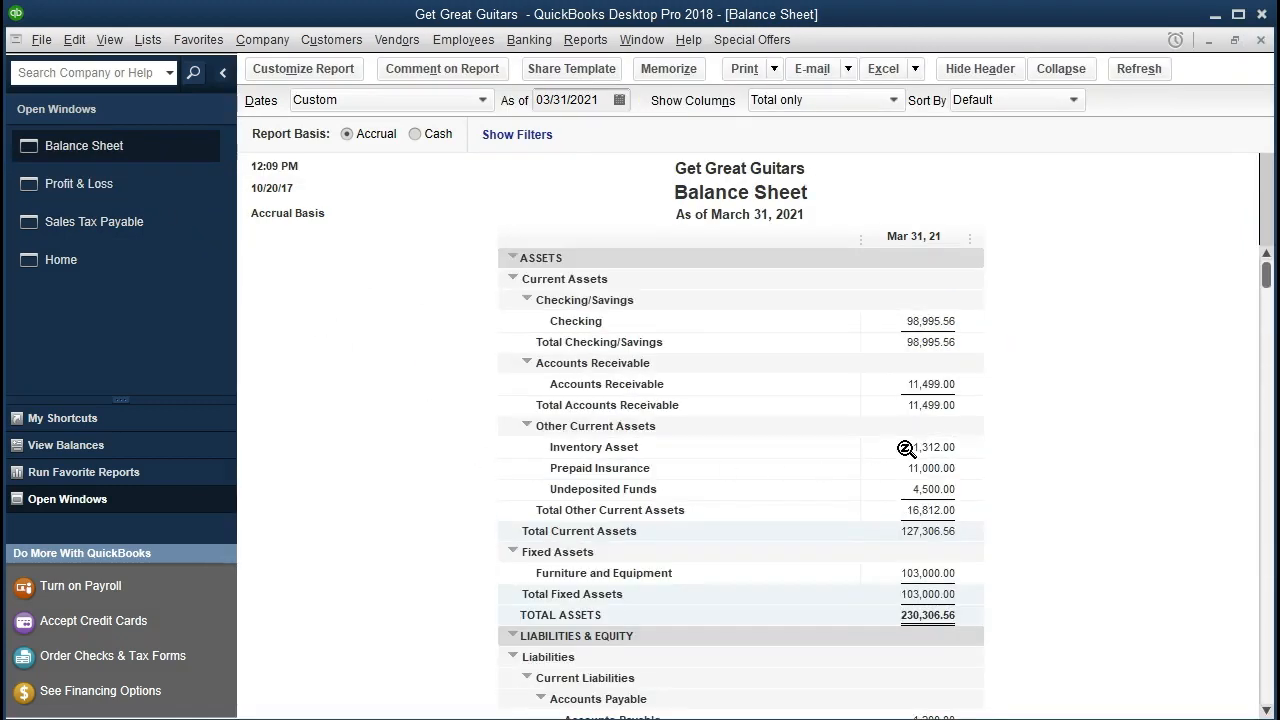
double_click(906, 449)
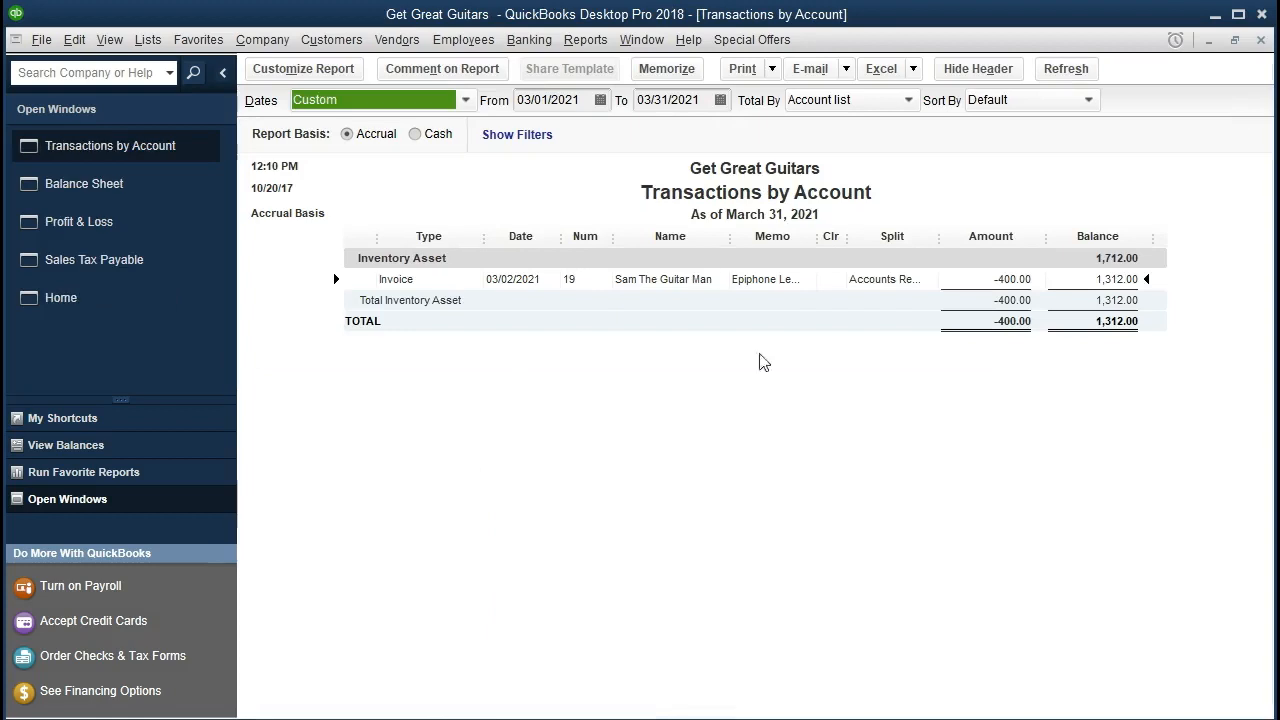
double_click(952, 279)
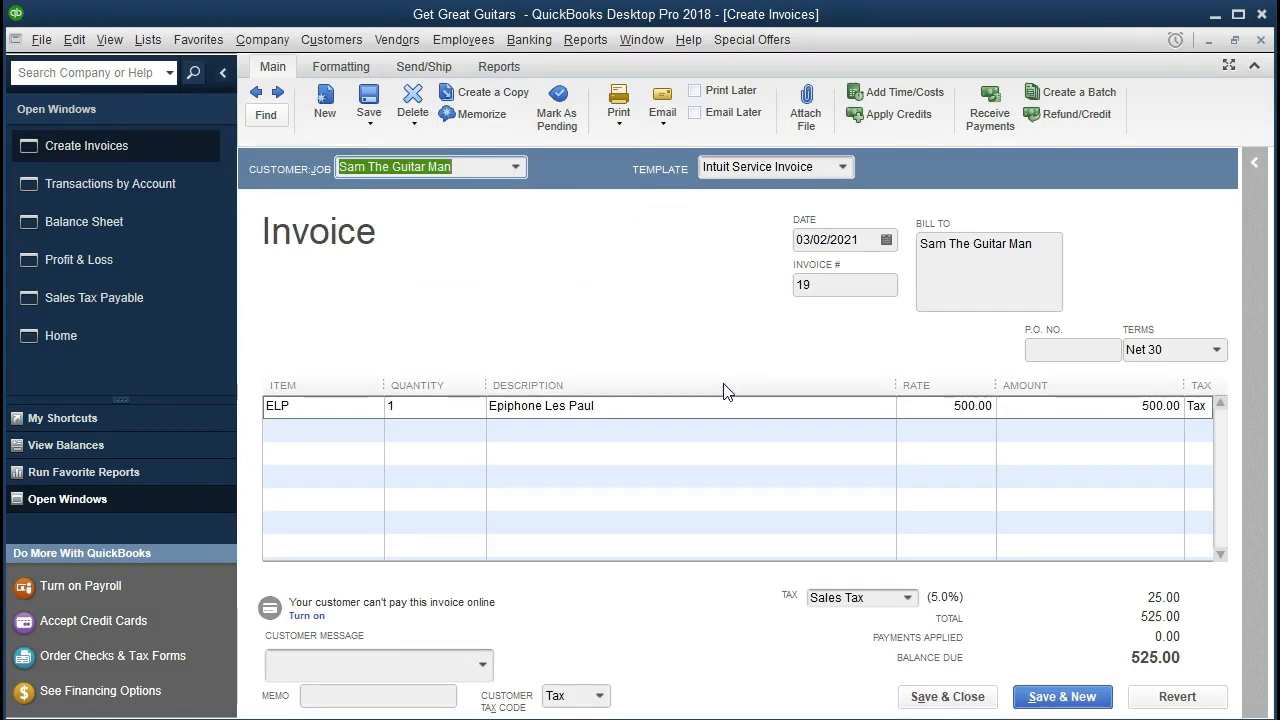
left_click(1261, 40)
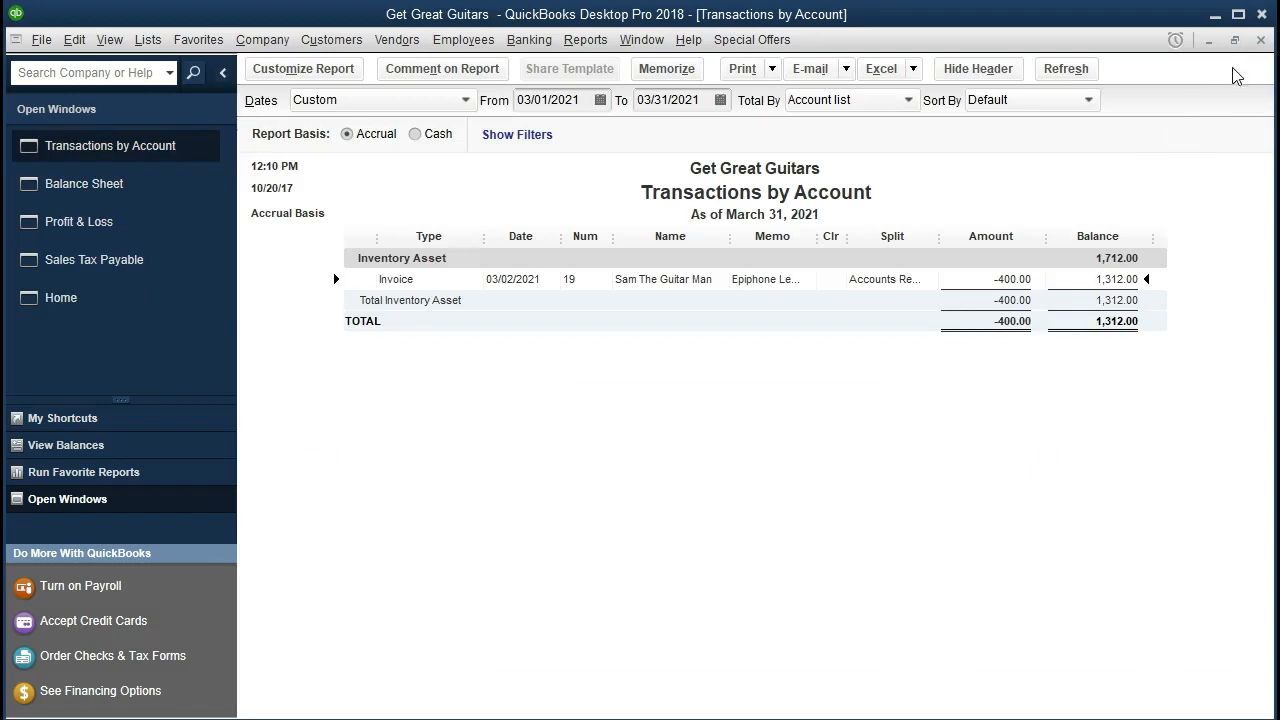
left_click(1261, 40)
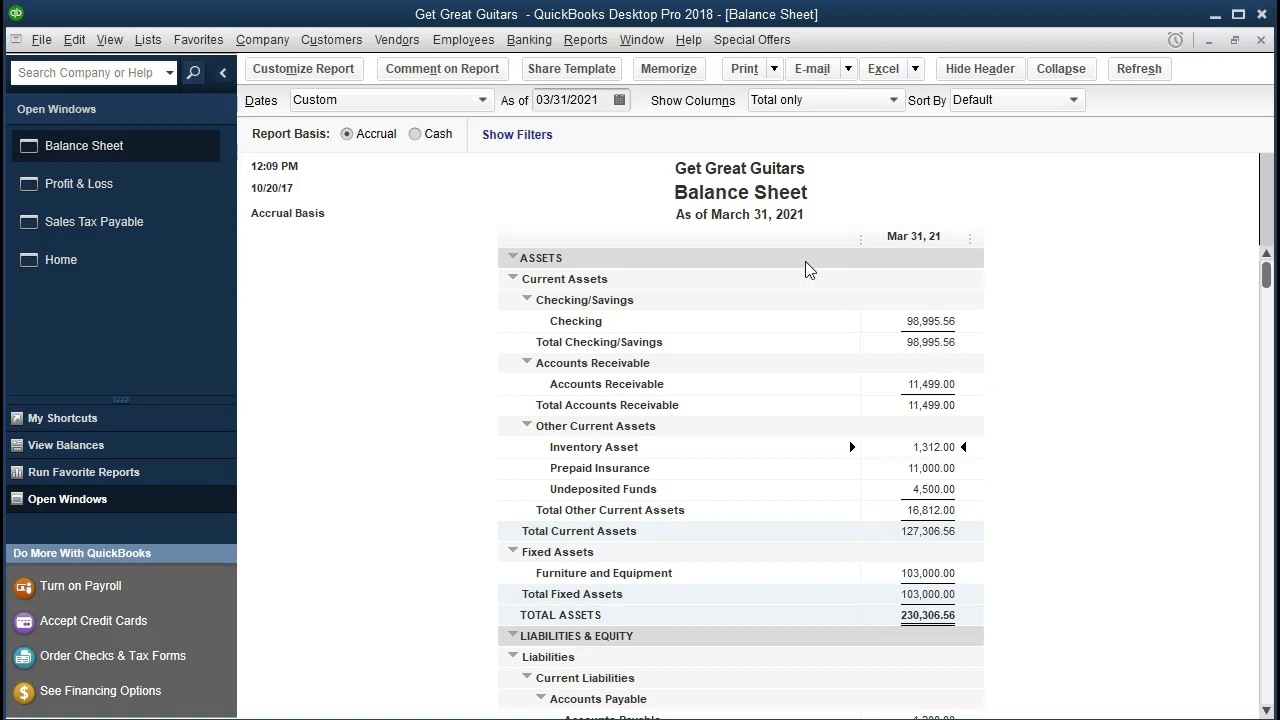
- Open the account register for Inventory Asset
left_click(529, 40)
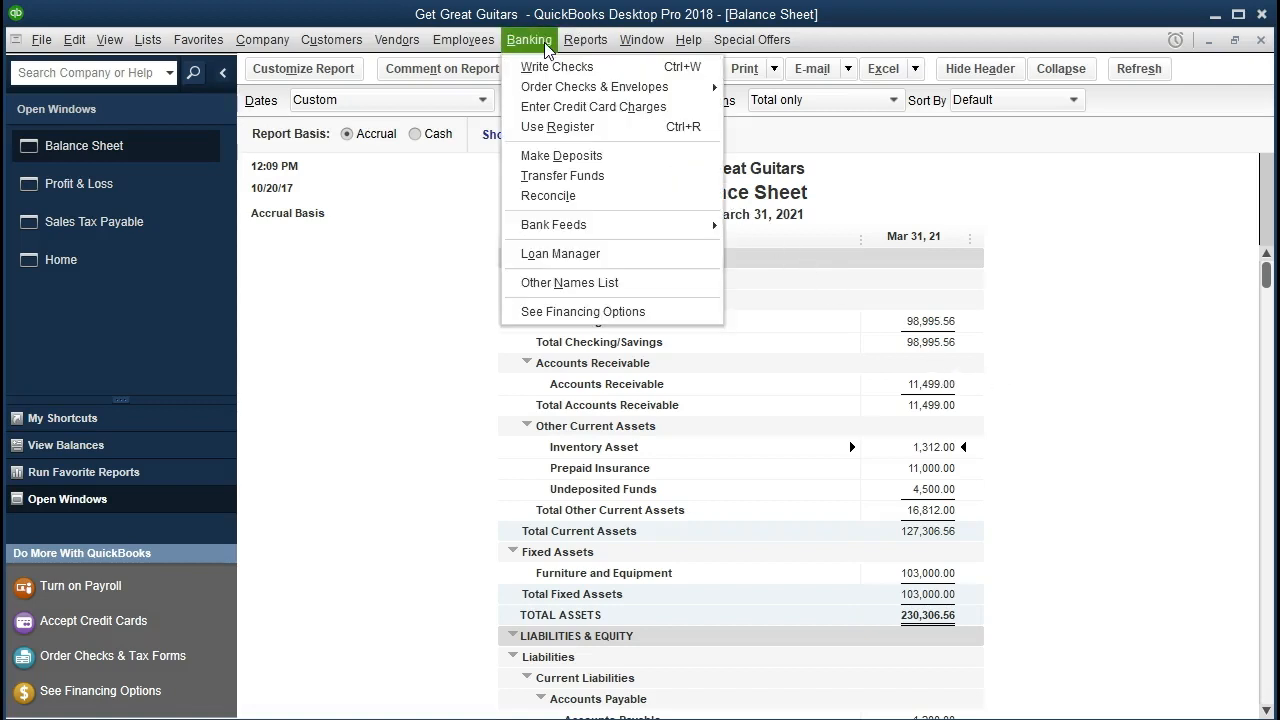
left_click(596, 127)
left_click(411, 137)
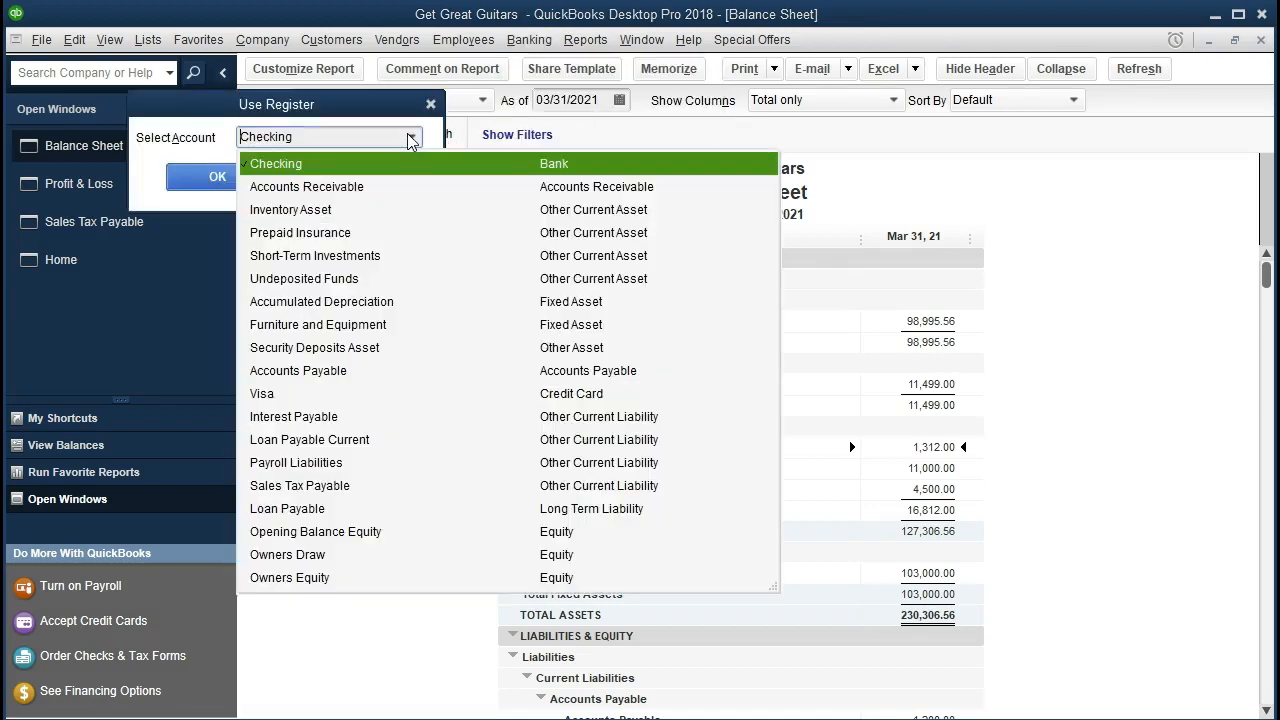
left_click(347, 211)
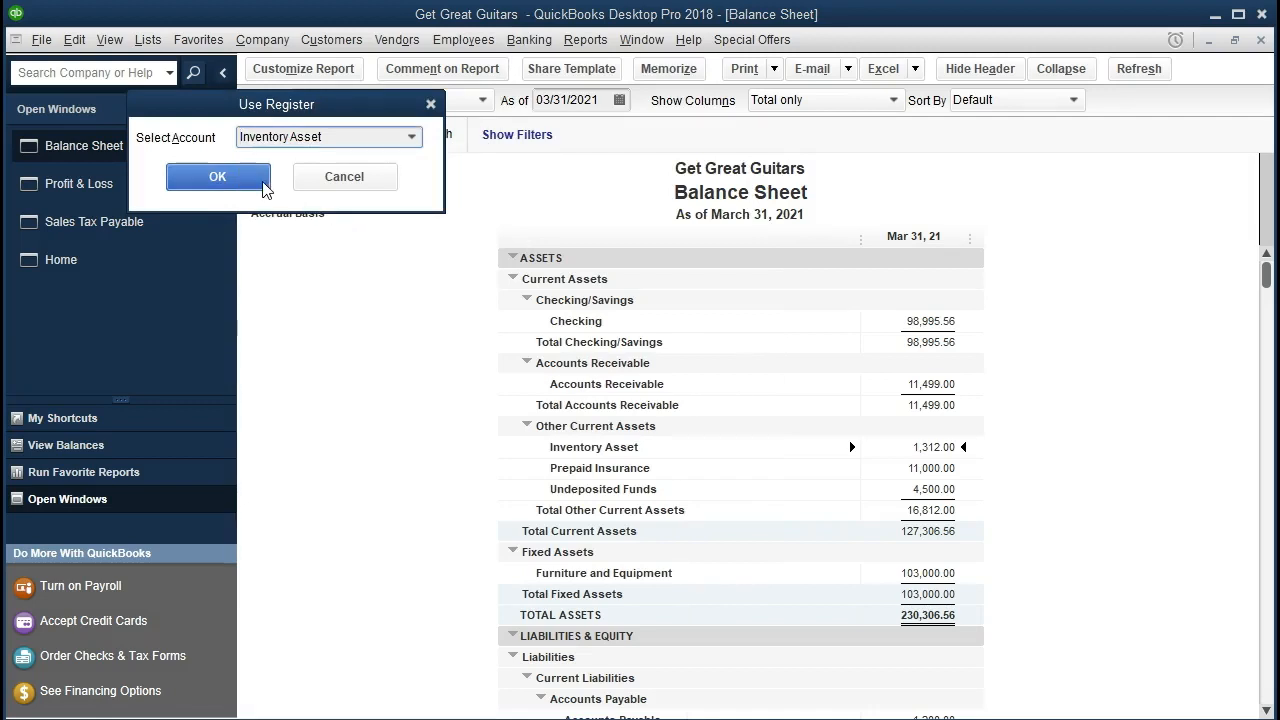
left_click(217, 177)
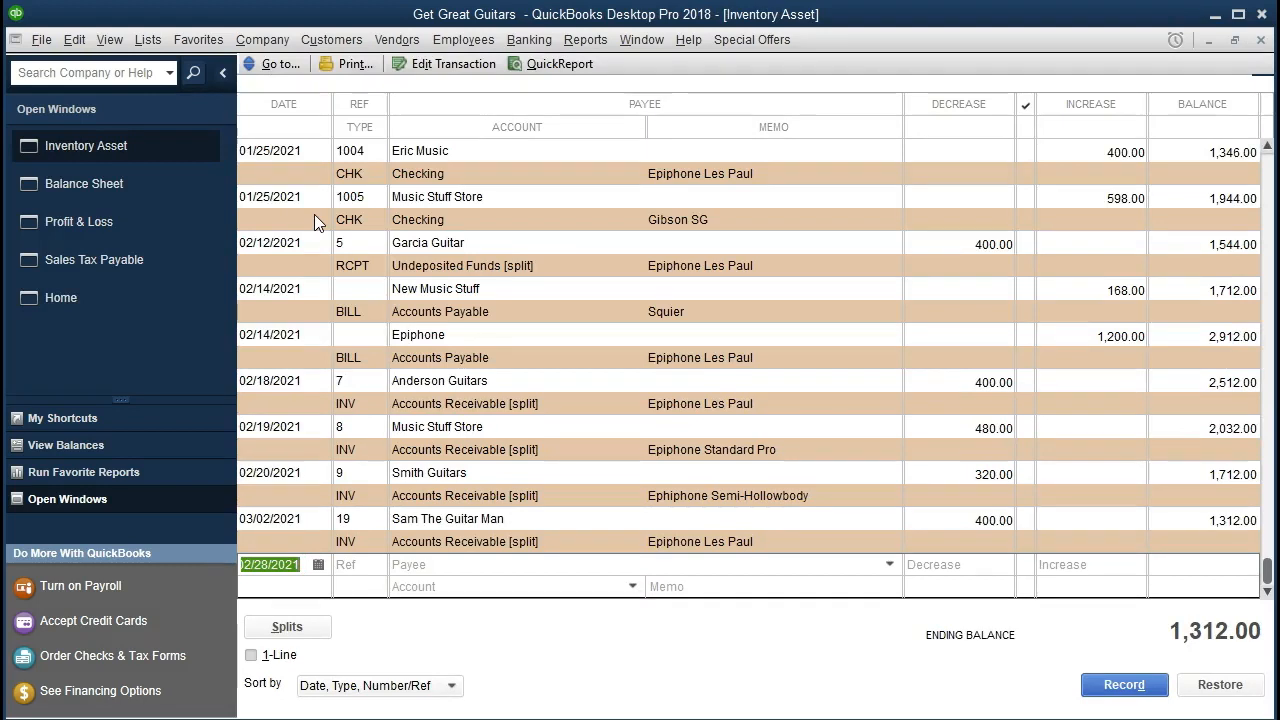
- Enter an Inventory Asset decrease of 400 dated 02/28/2021, with Cost of Goods Sold as the offsetting account
type("022821")
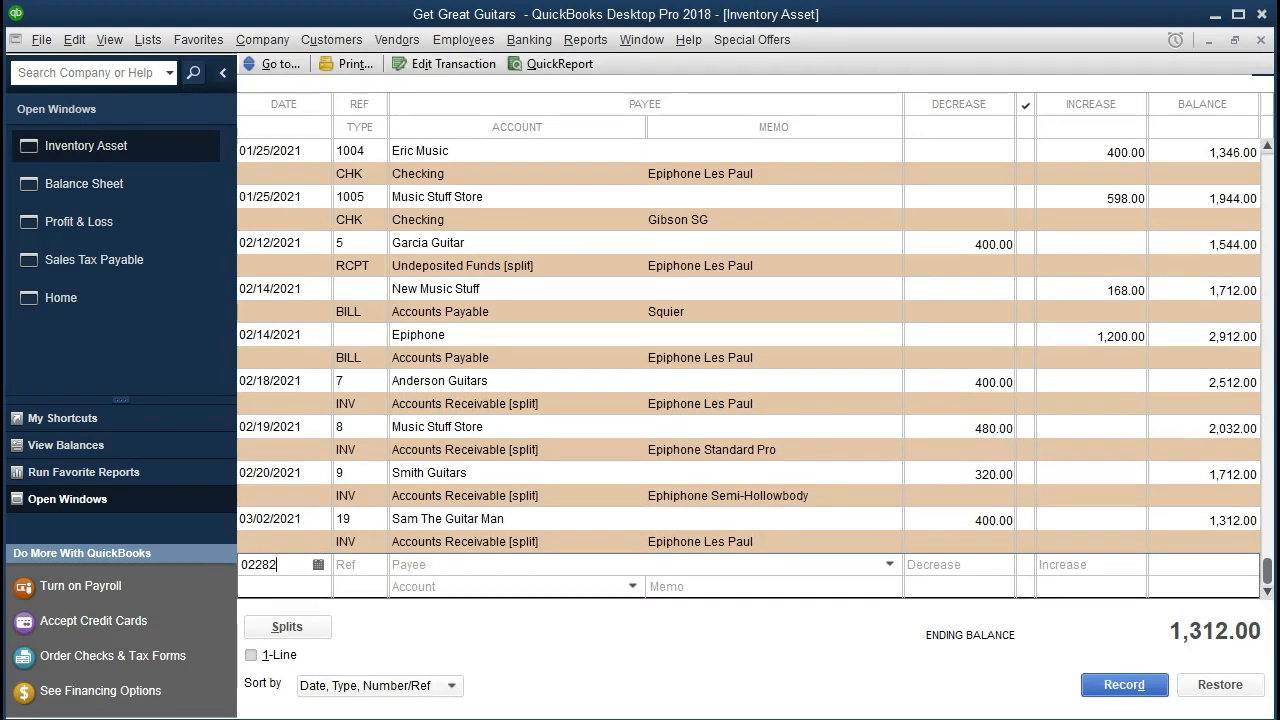
key("Tab")
key("Tab")
key("Tab")
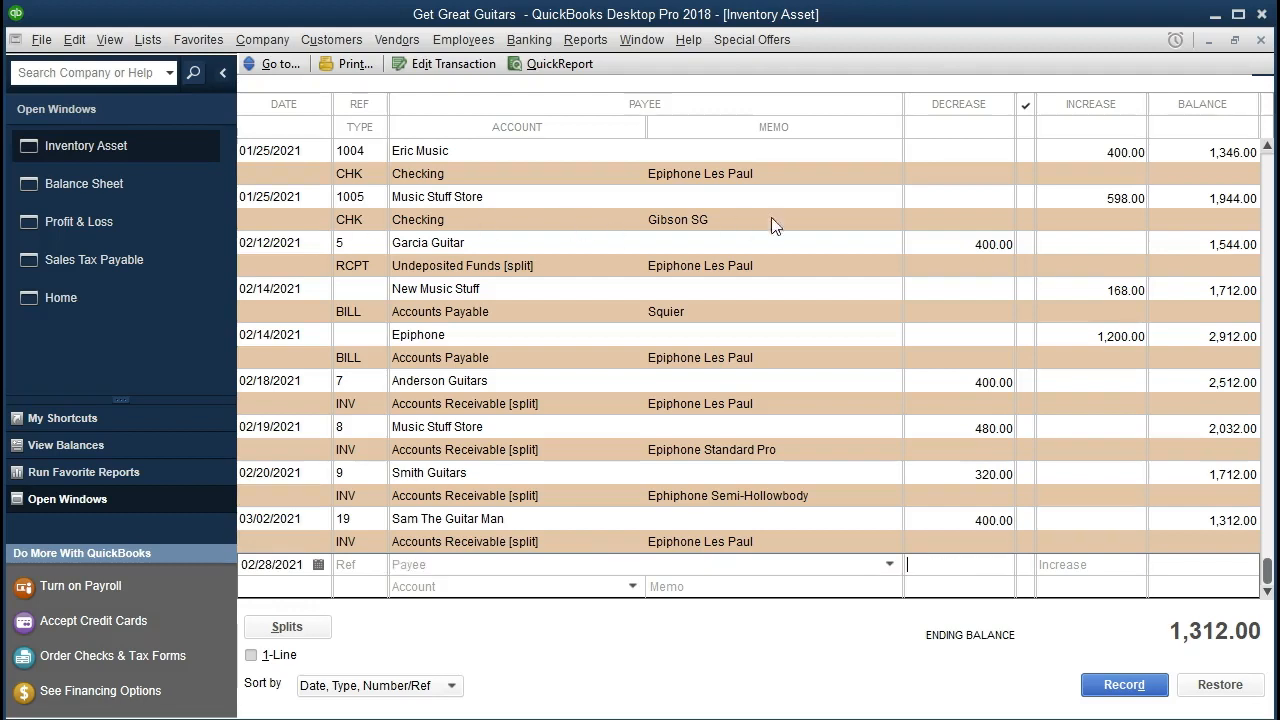
type("400")
key("Tab")
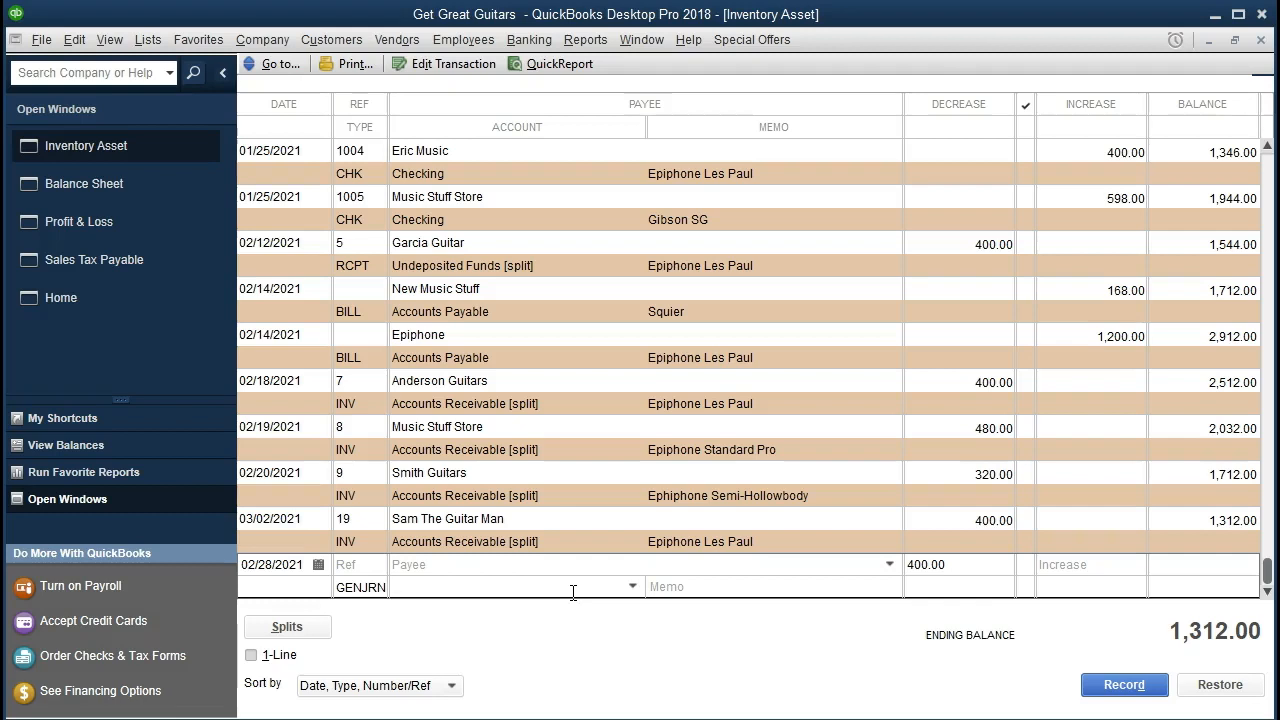
type("Cost of Goods Sold")
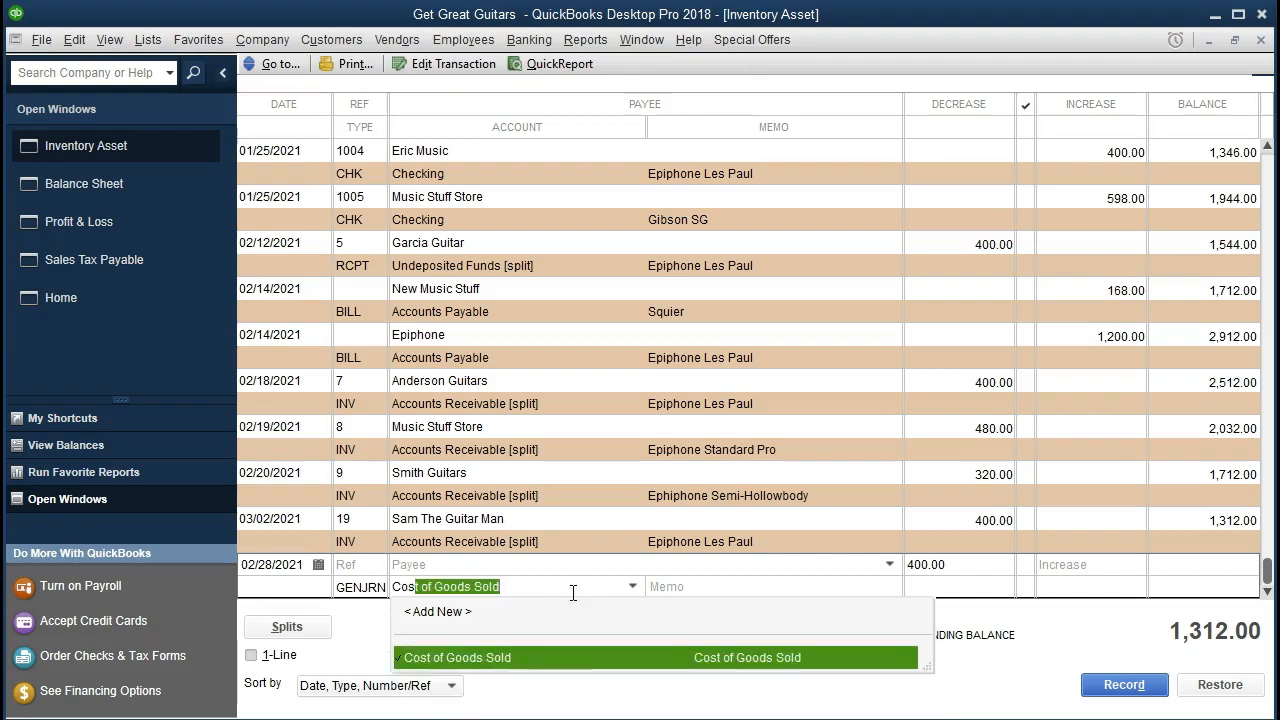
left_click(632, 587)
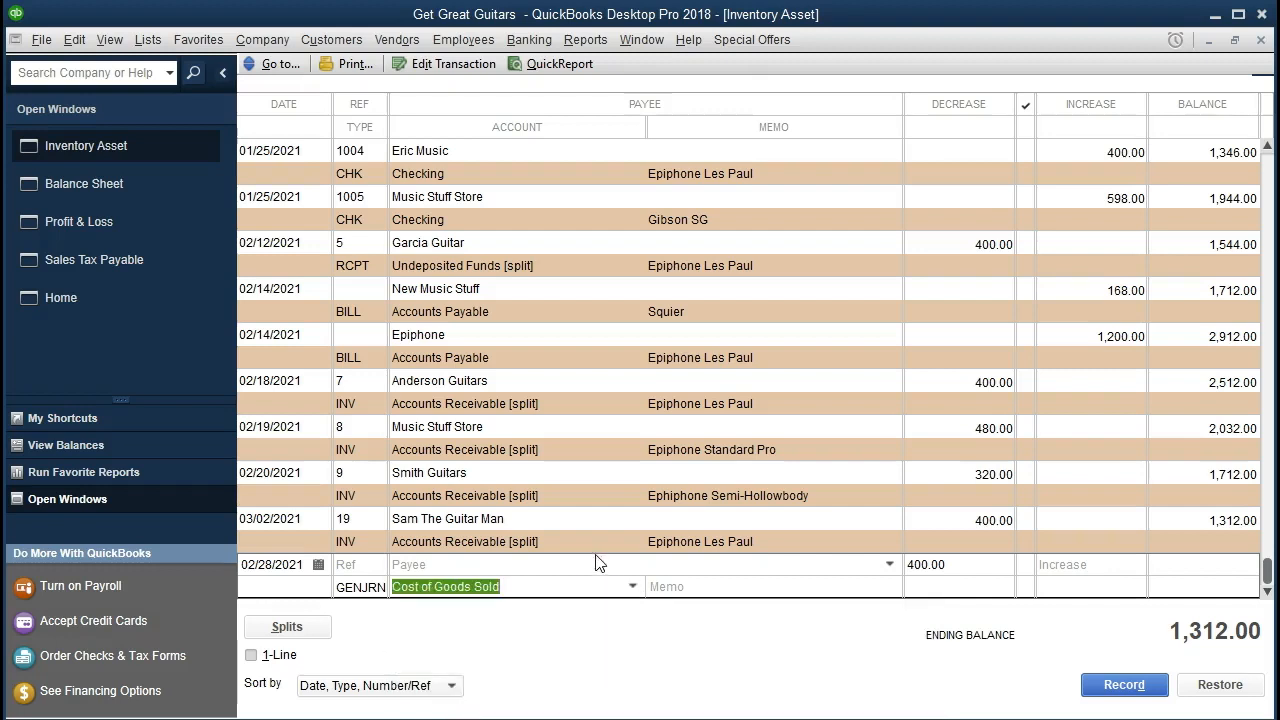
key("Return")
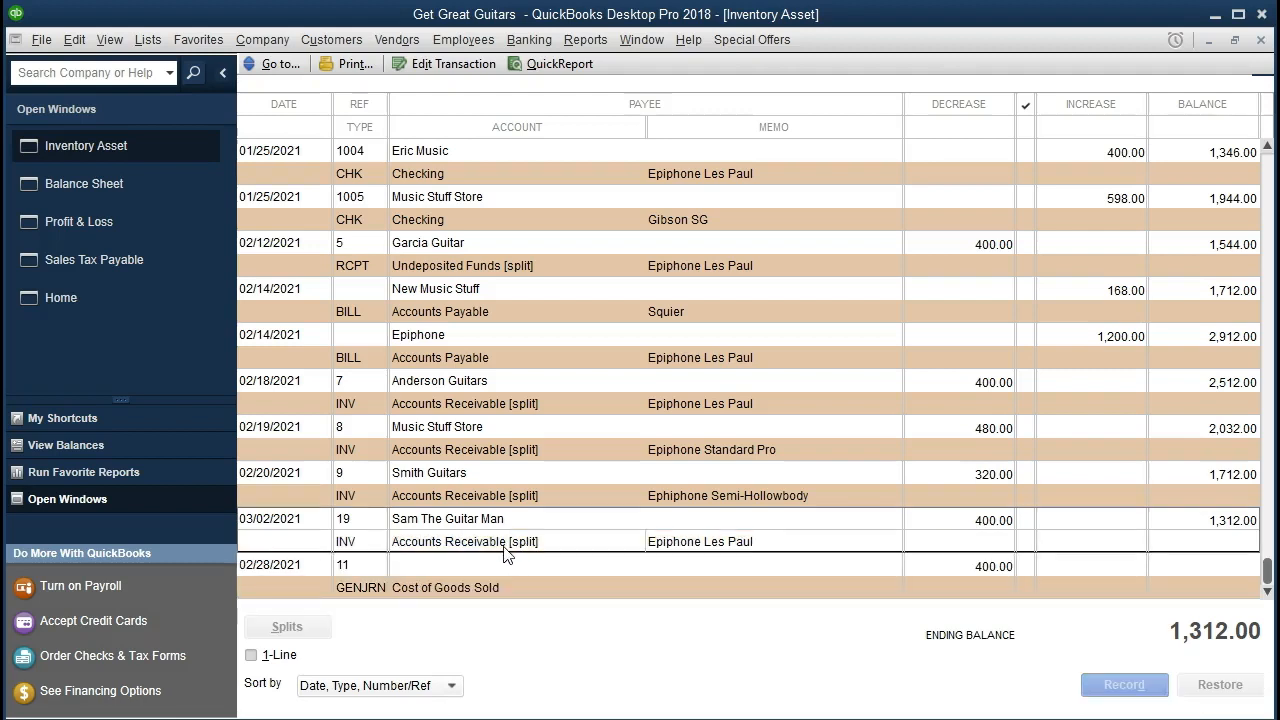
- Check the 03/02/2021 source invoice in the Inventory Asset register, close it, and record the 02/28/2021 Cost of Goods Sold entry
double_click(368, 542)
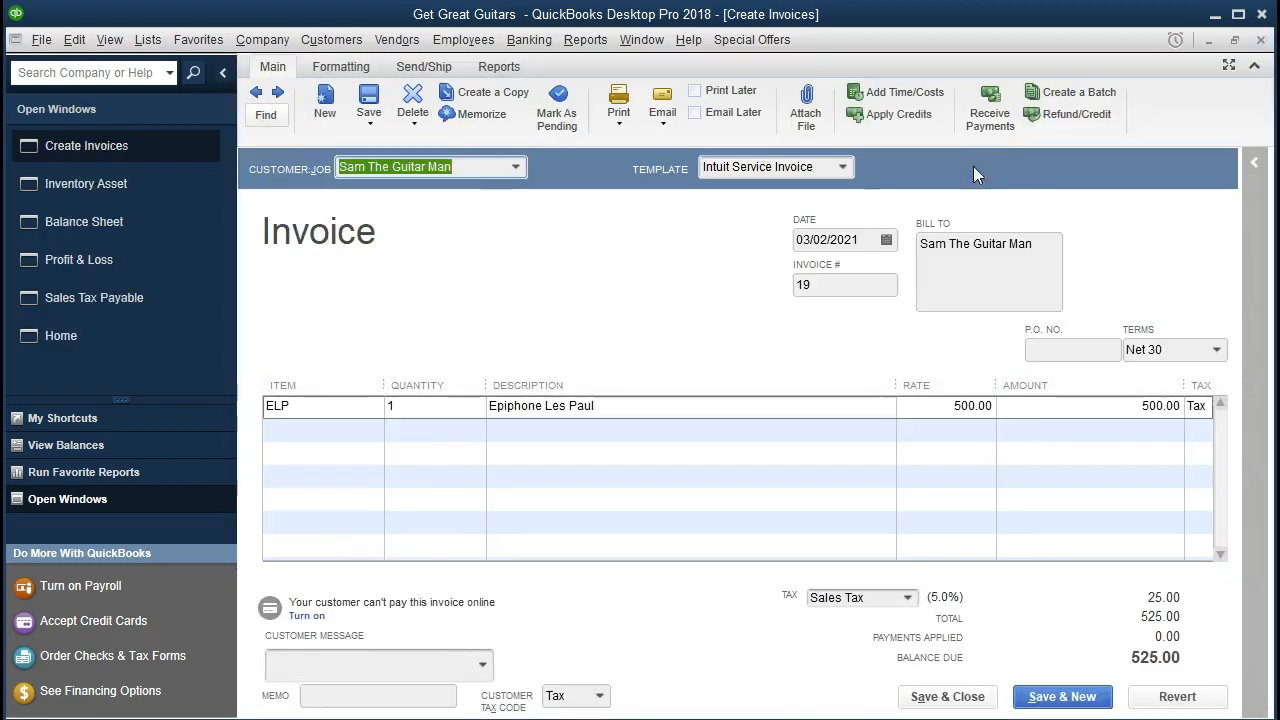
left_click(1260, 40)
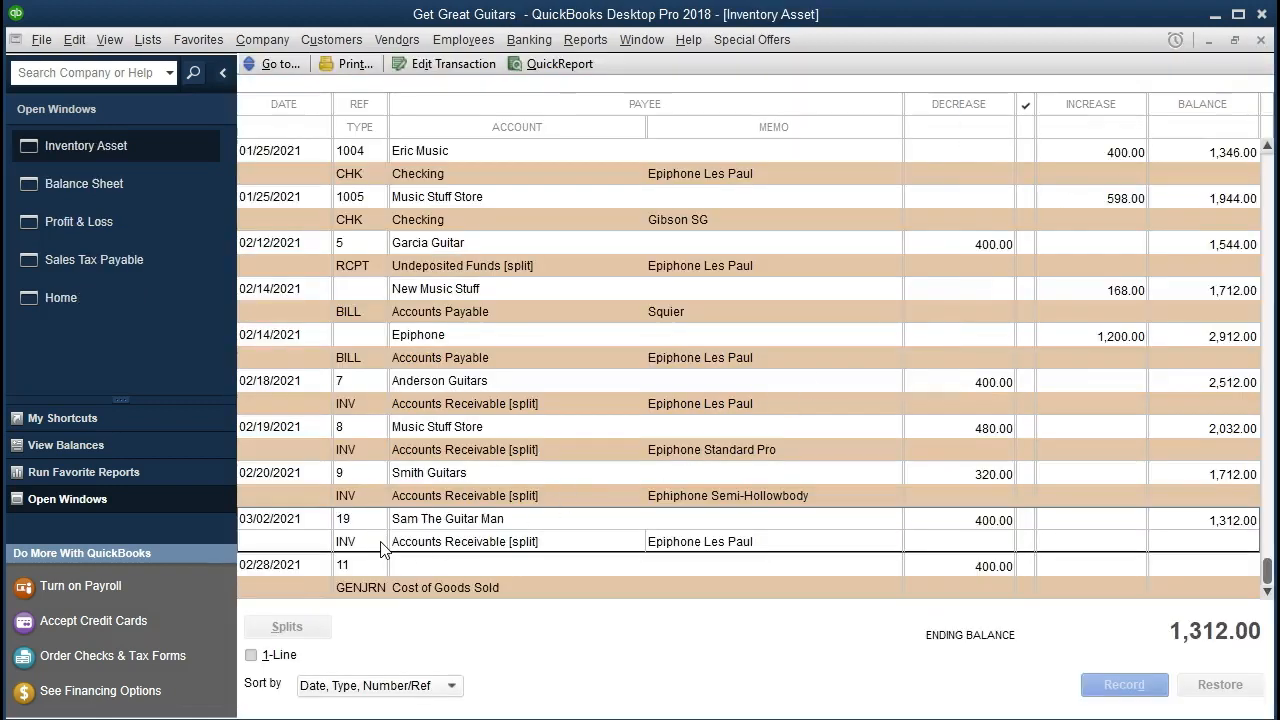
left_click(372, 588)
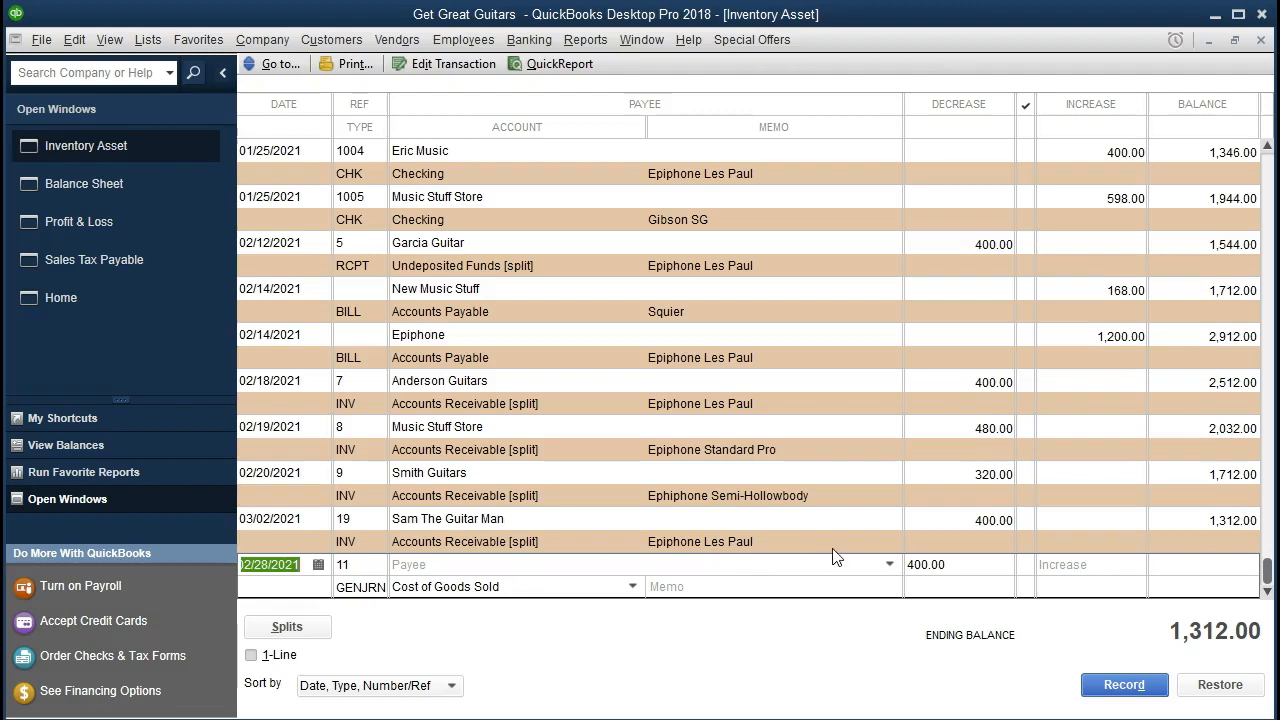
left_click(893, 590)
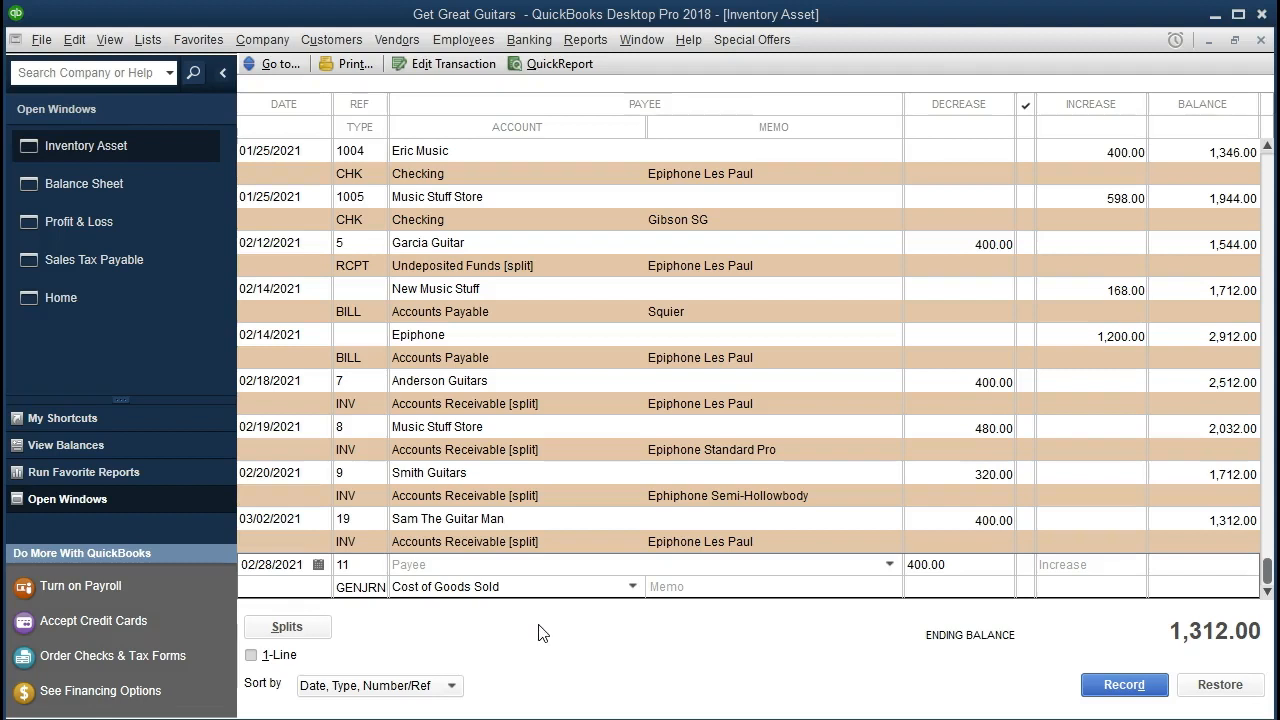
left_click(1112, 689)
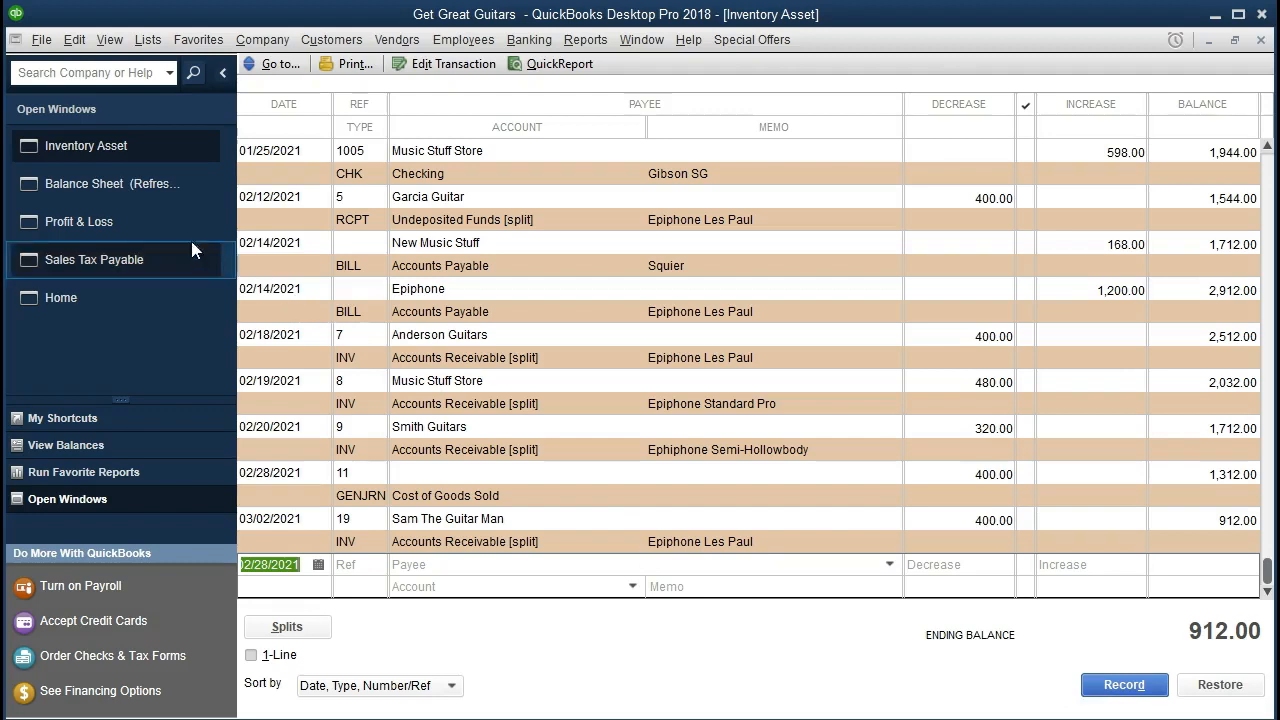
- Examine the 02/28/2021 journal entry in the Balance Sheet's Inventory Asset detail starting from 01/01/2021, and close the detail
left_click(137, 186)
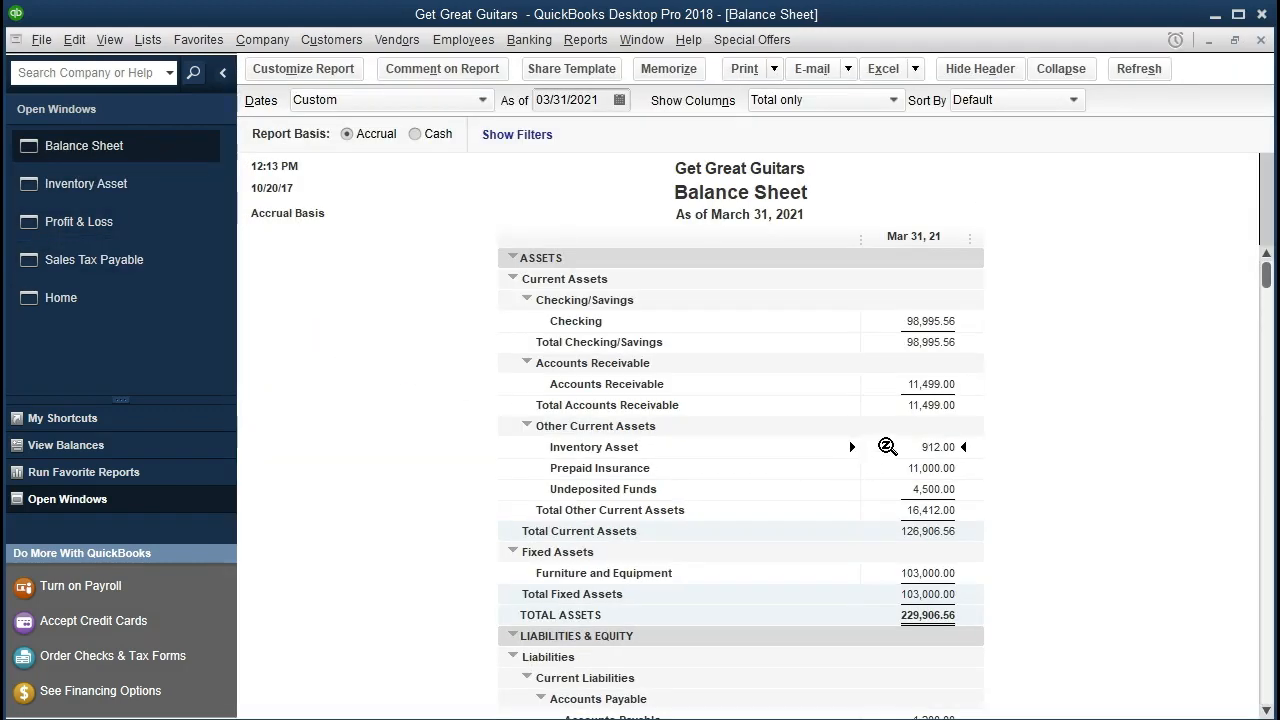
double_click(886, 445)
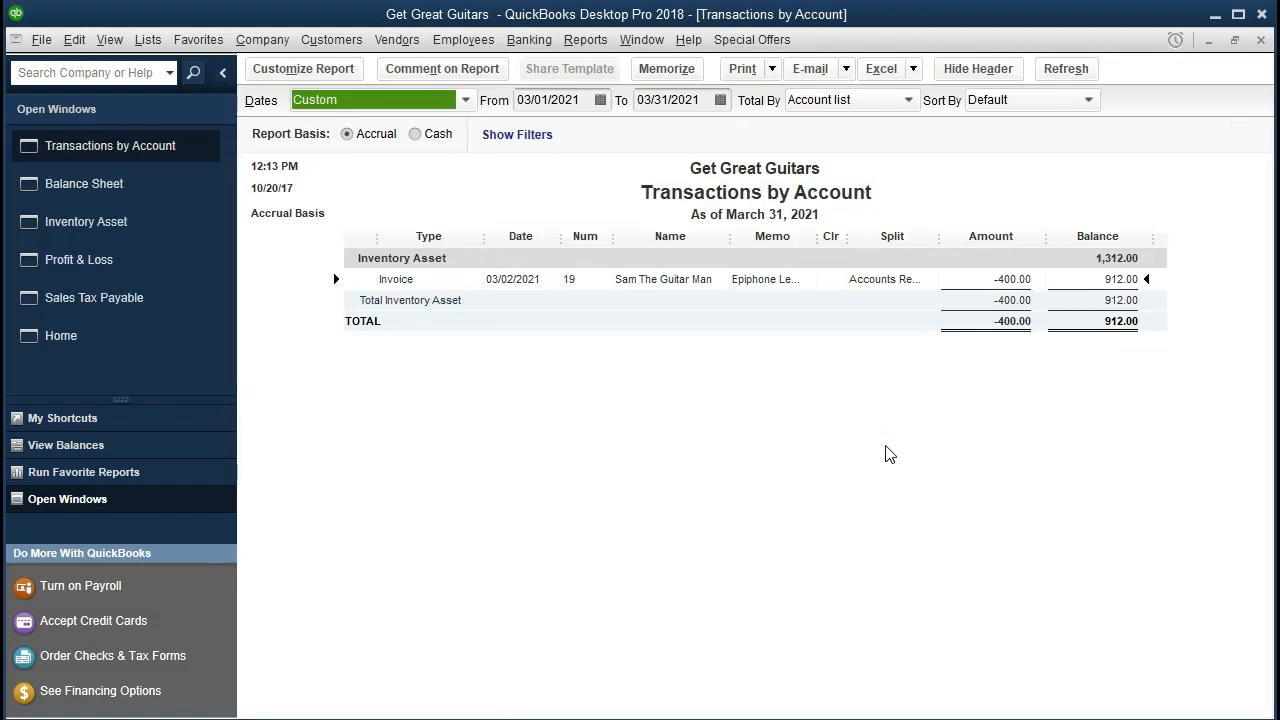
key("Tab")
type("010121")
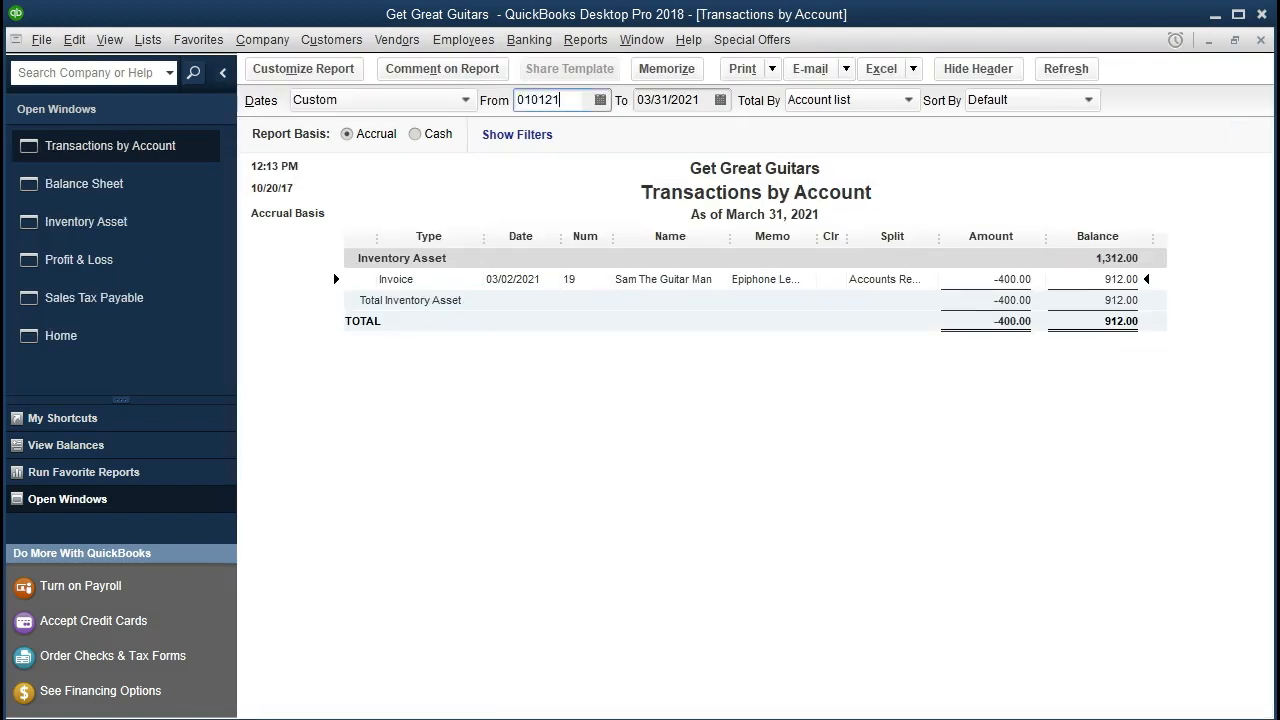
key("Tab")
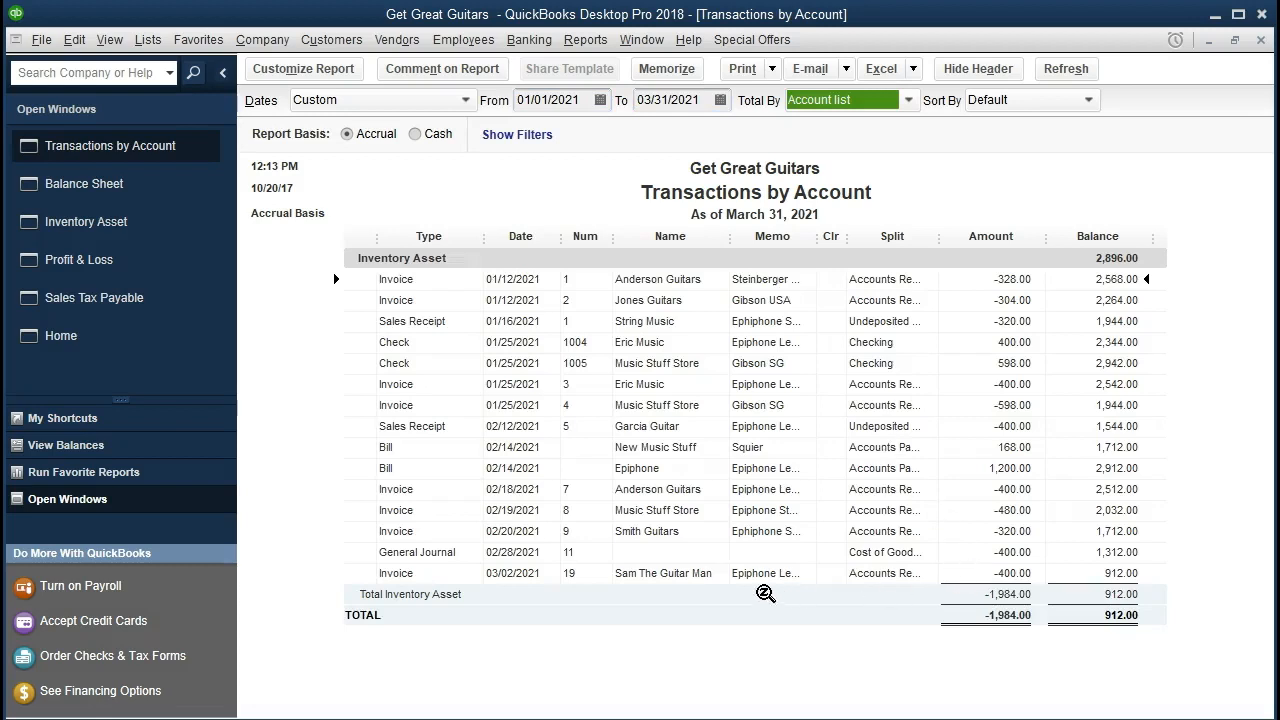
left_click(966, 553)
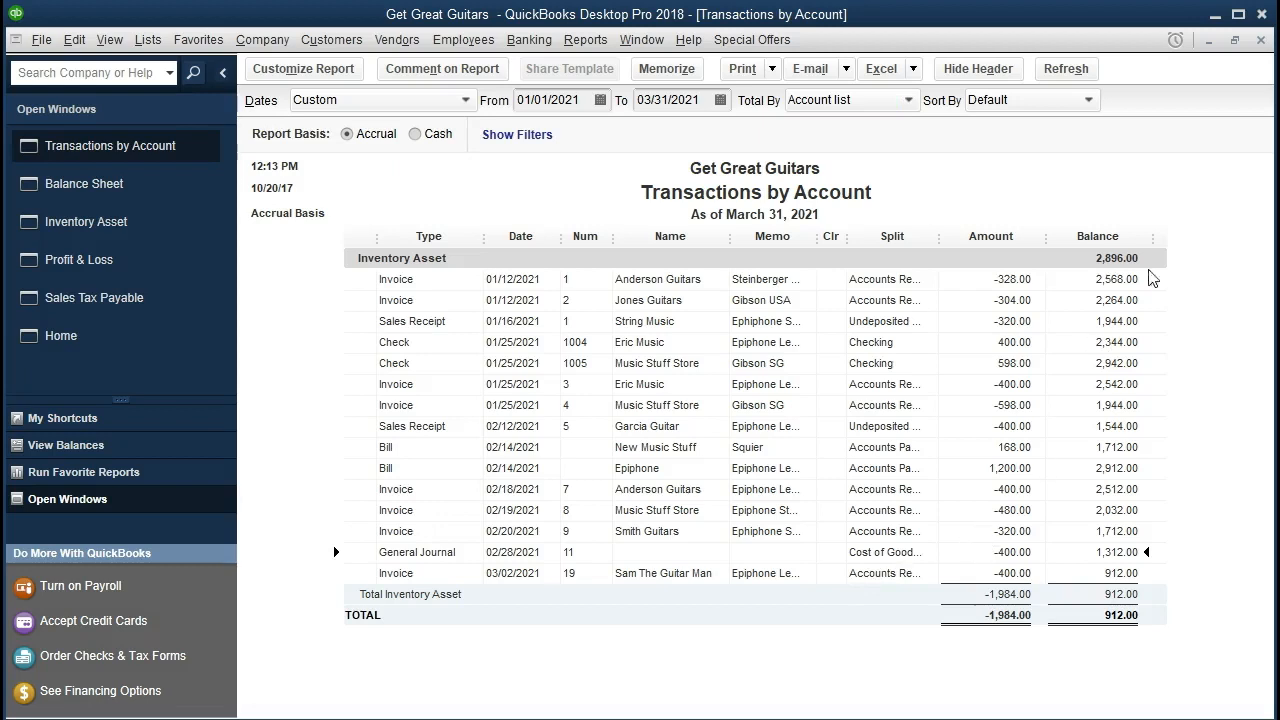
left_click(1261, 41)
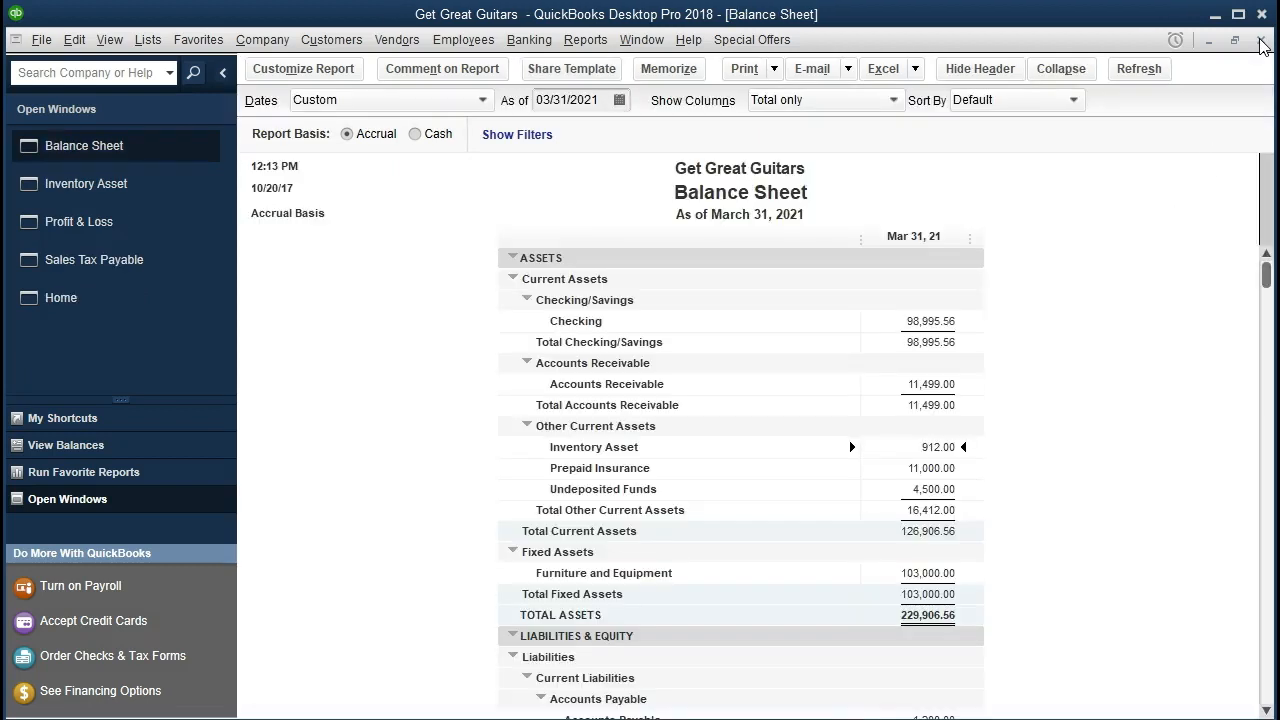
- Review the Profit & Loss report's Cost of Goods Sold detail with the start date set to 01/01/2021, and close it
left_click(180, 233)
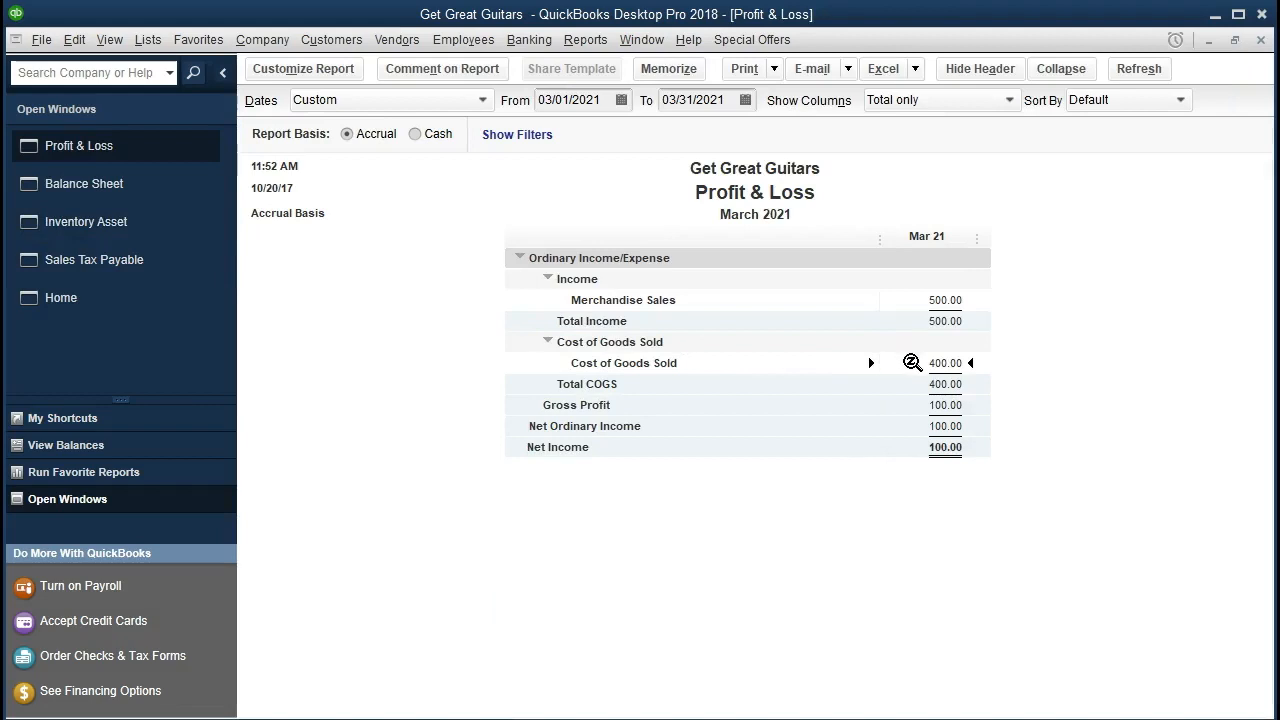
double_click(912, 362)
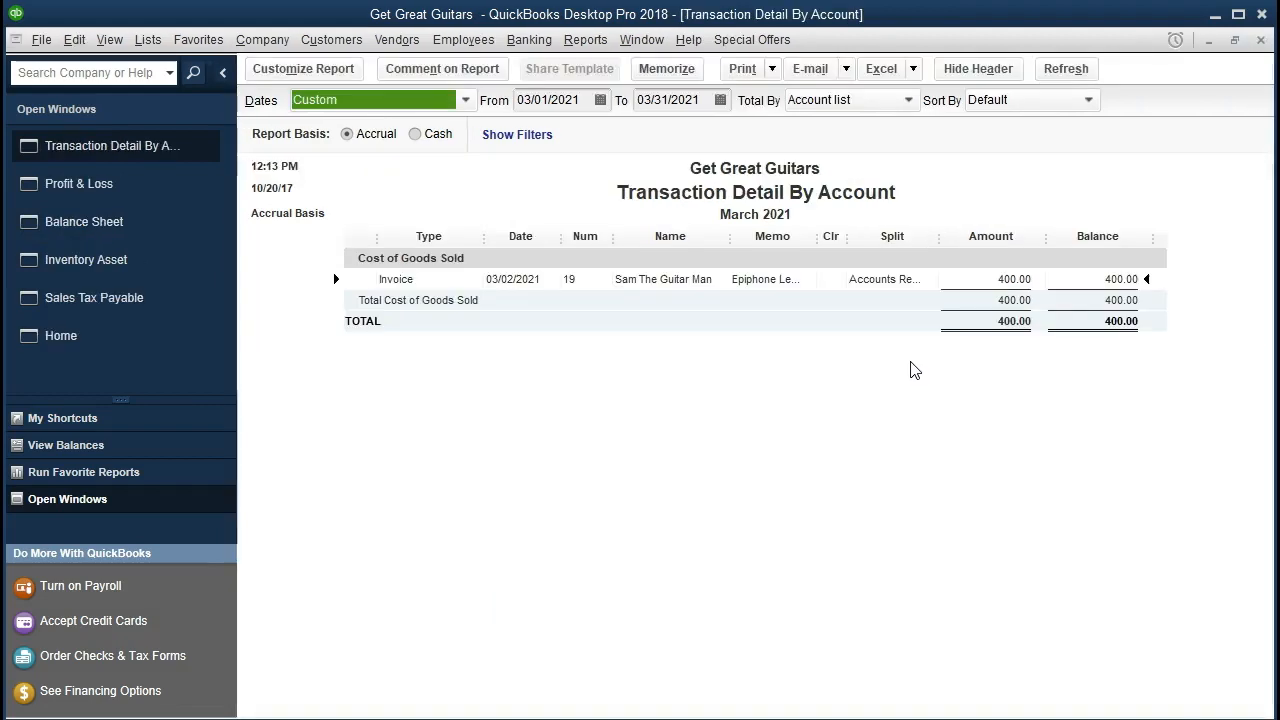
type("010121")
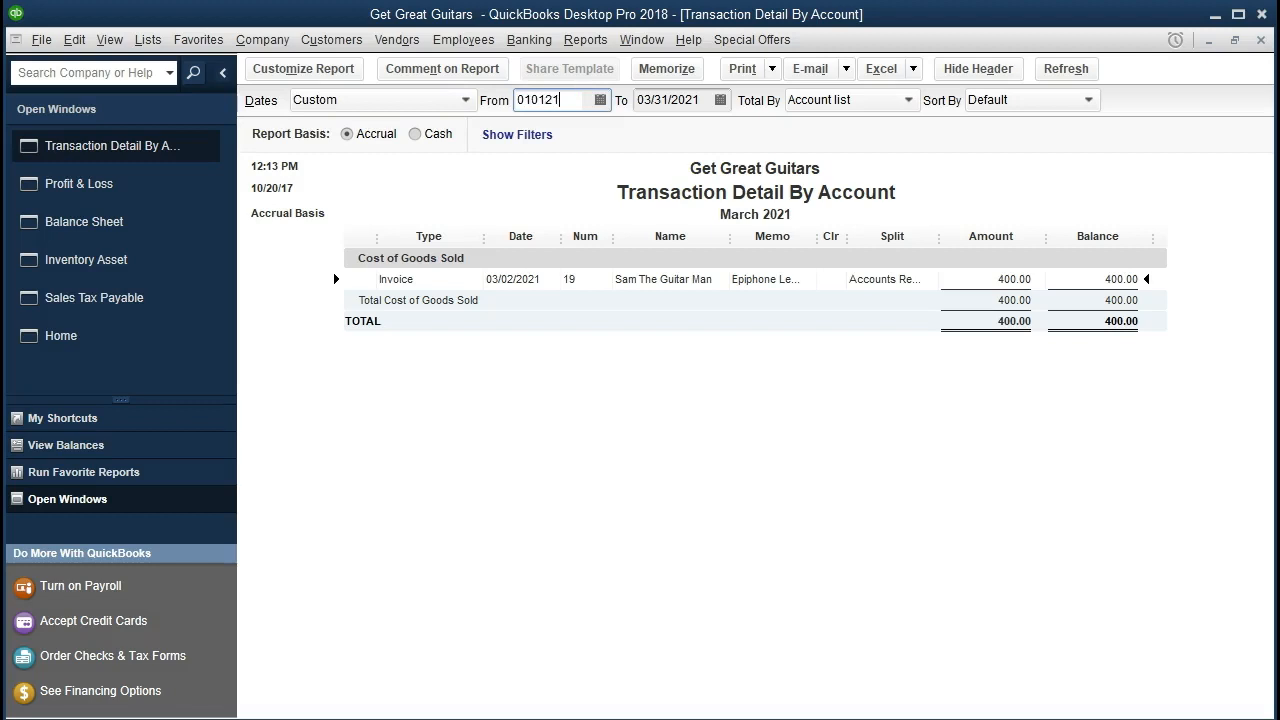
key("Tab")
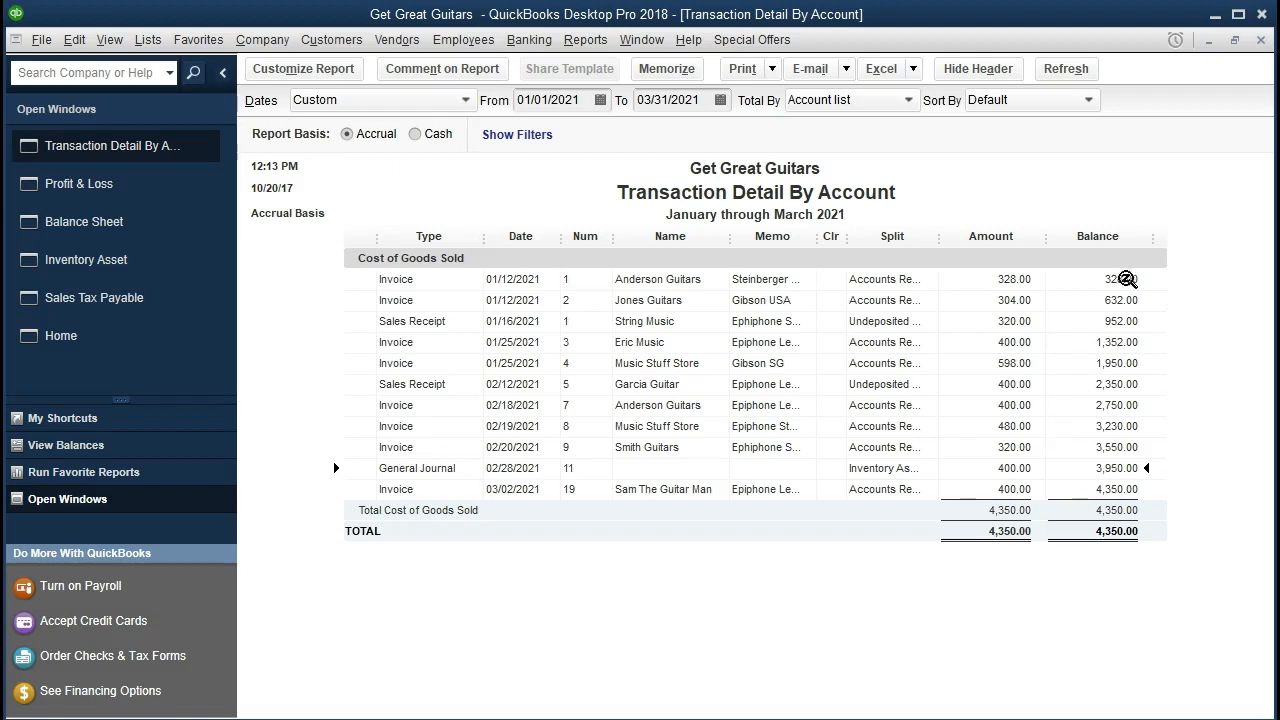
left_click(1260, 41)
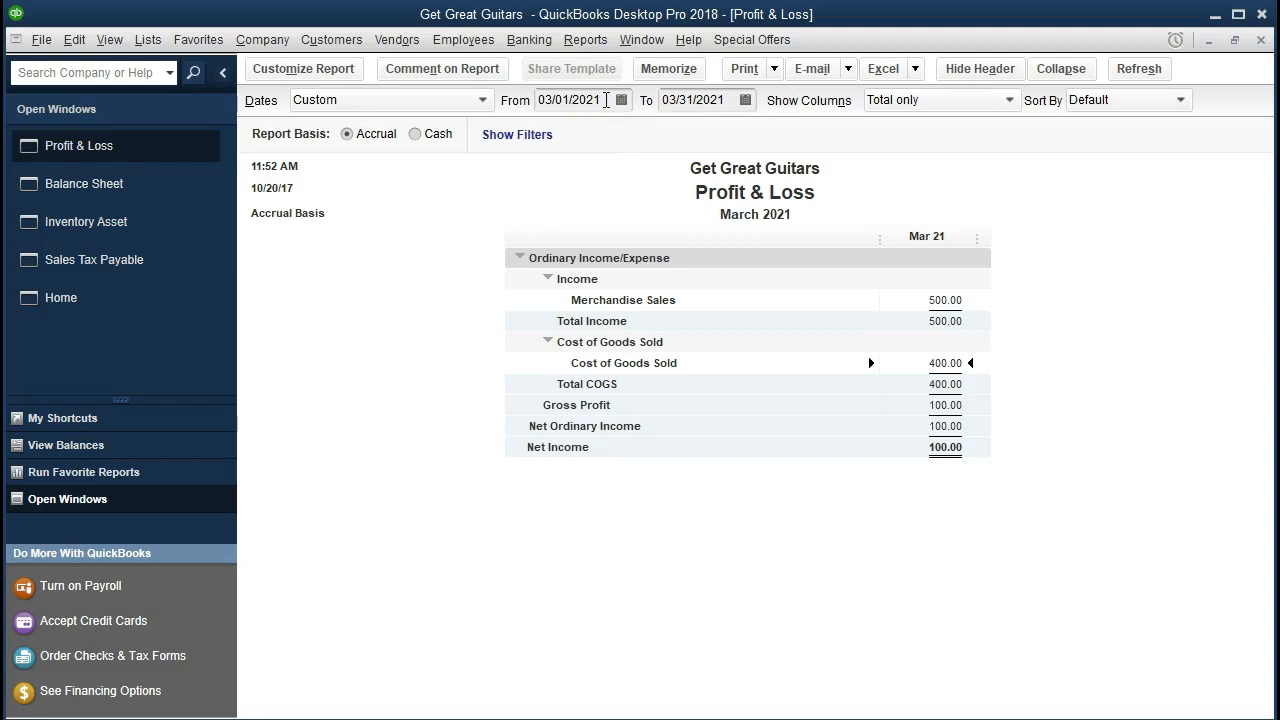
- Set the Profit & Loss report's date range to 01/01/2021 through 02/28/2021
left_click(606, 100)
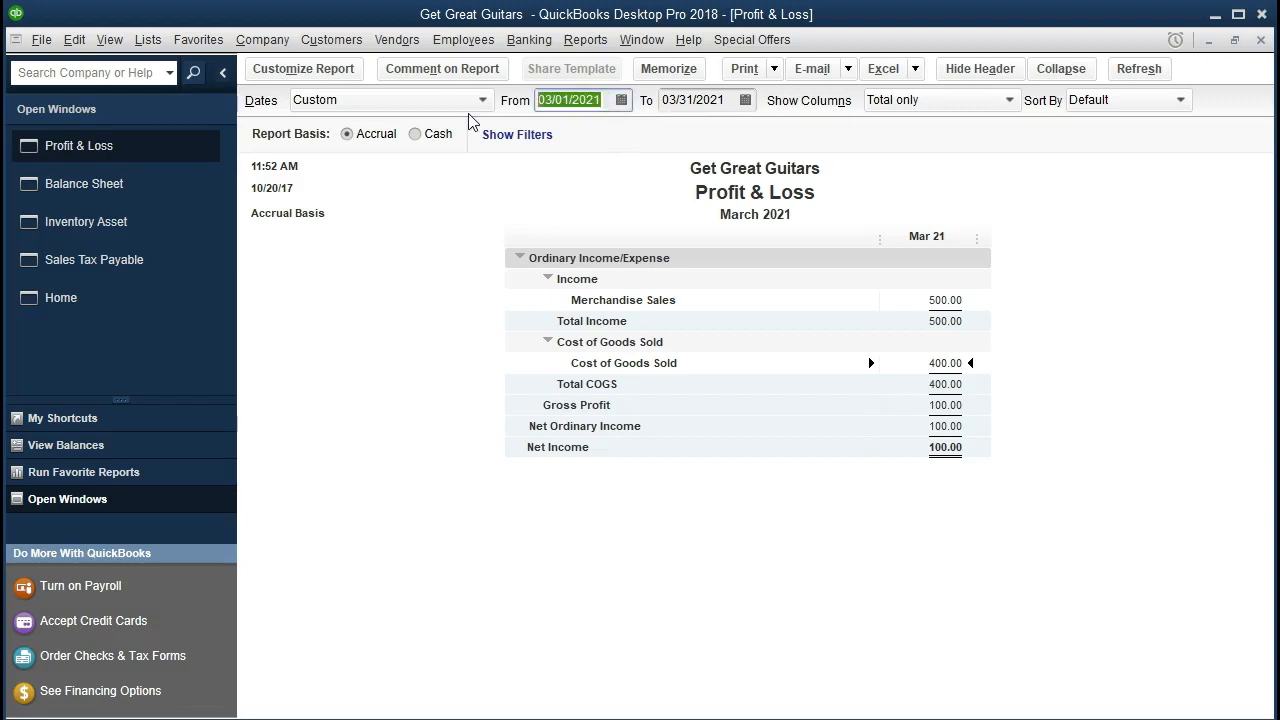
type("010121")
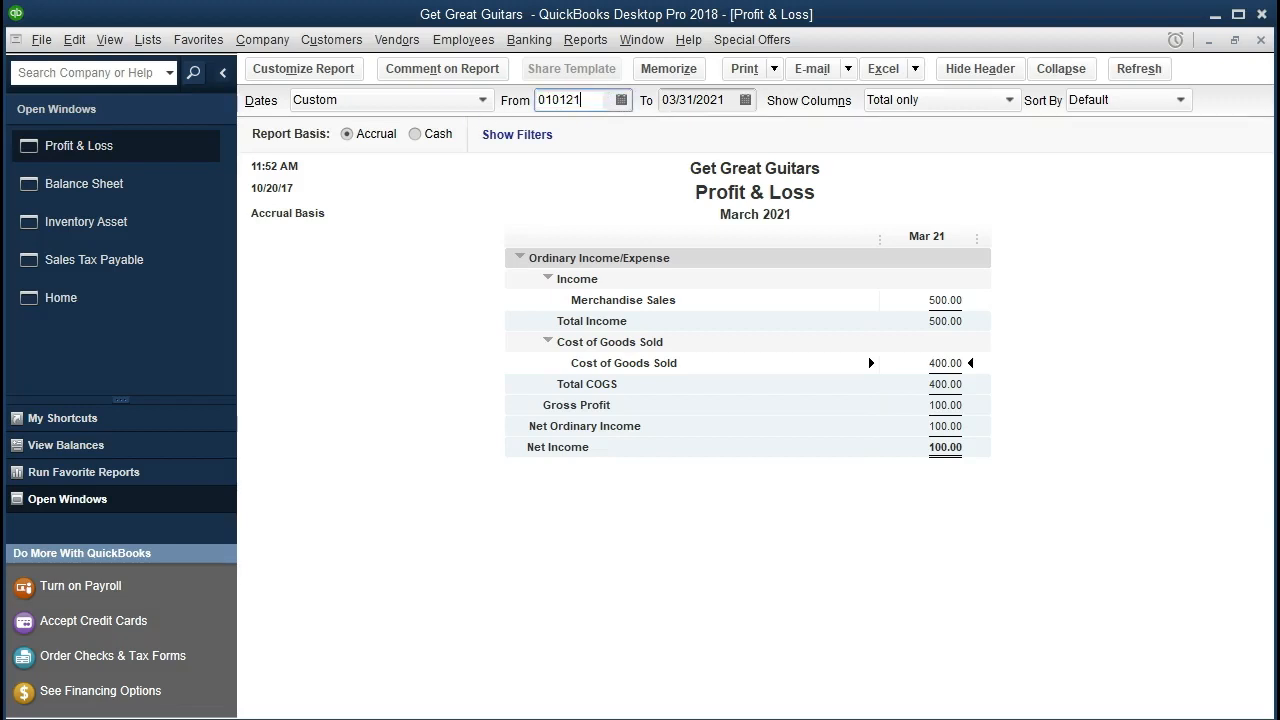
key("Tab")
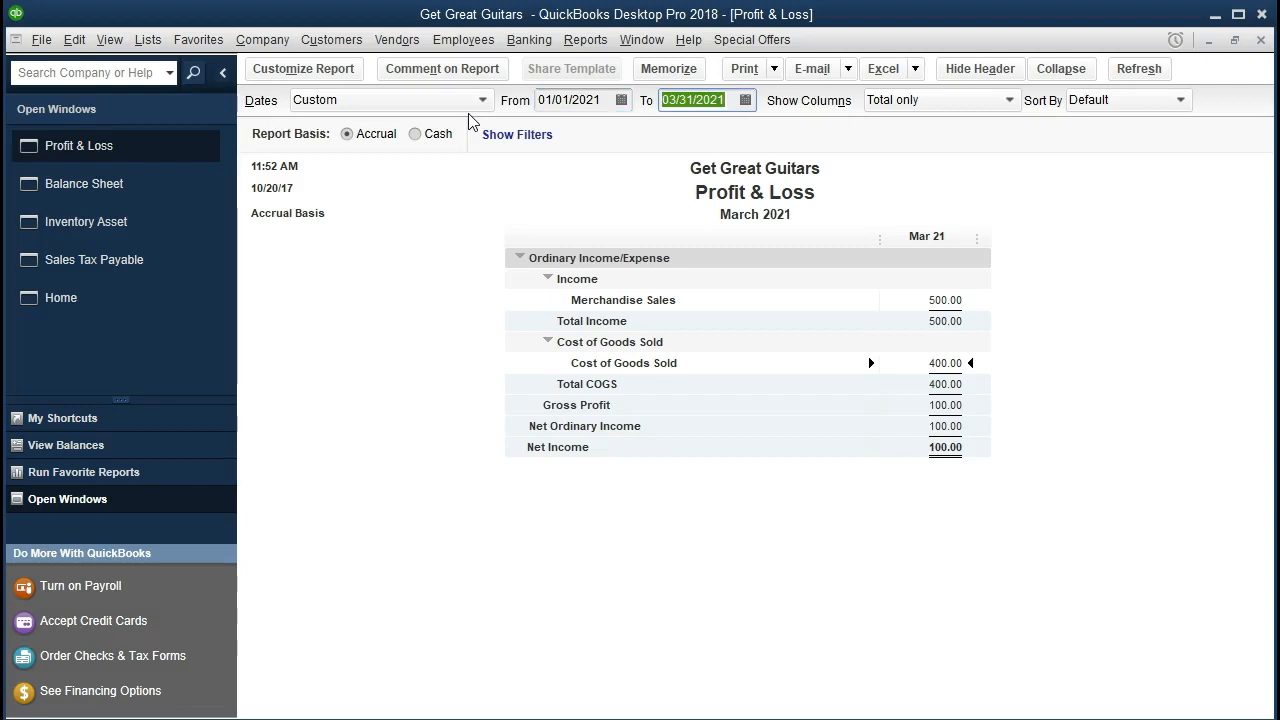
type("022821")
key("Tab")
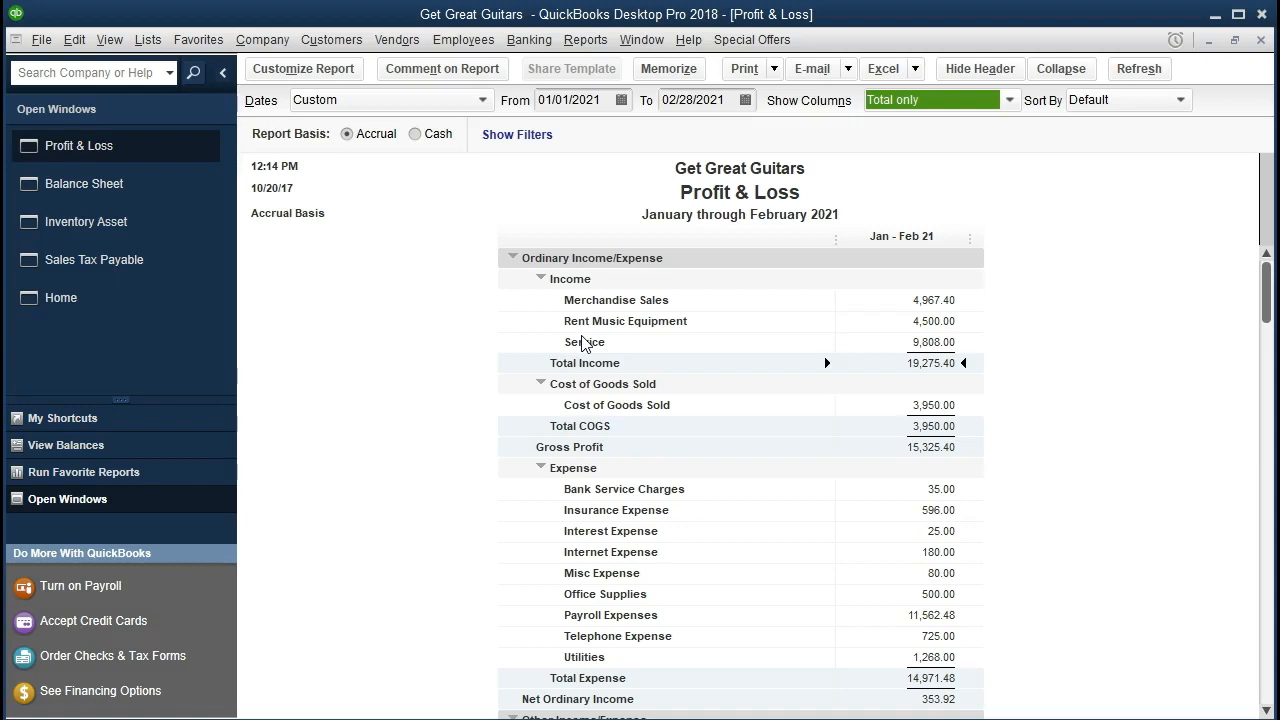
- Check the 02/28/2021 journal entries in the January–February Merchandise Sales and Cost of Goods Sold details, closing each report
double_click(910, 306)
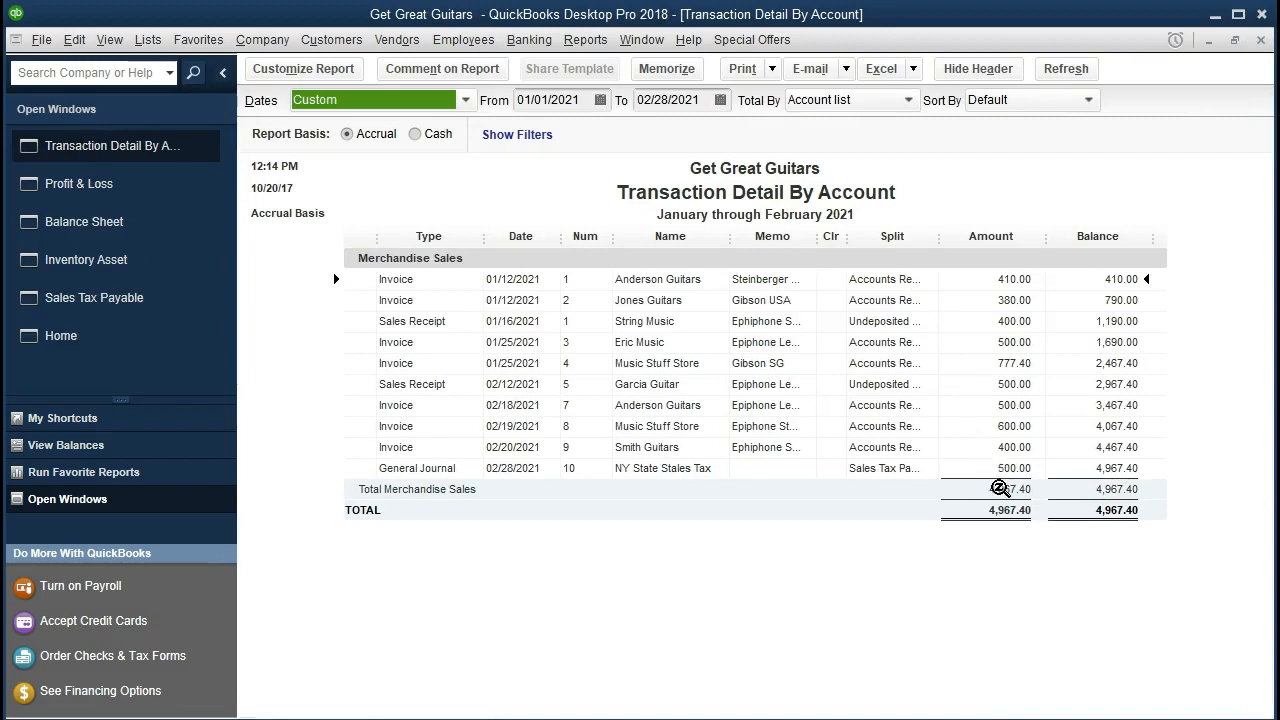
left_click(988, 467)
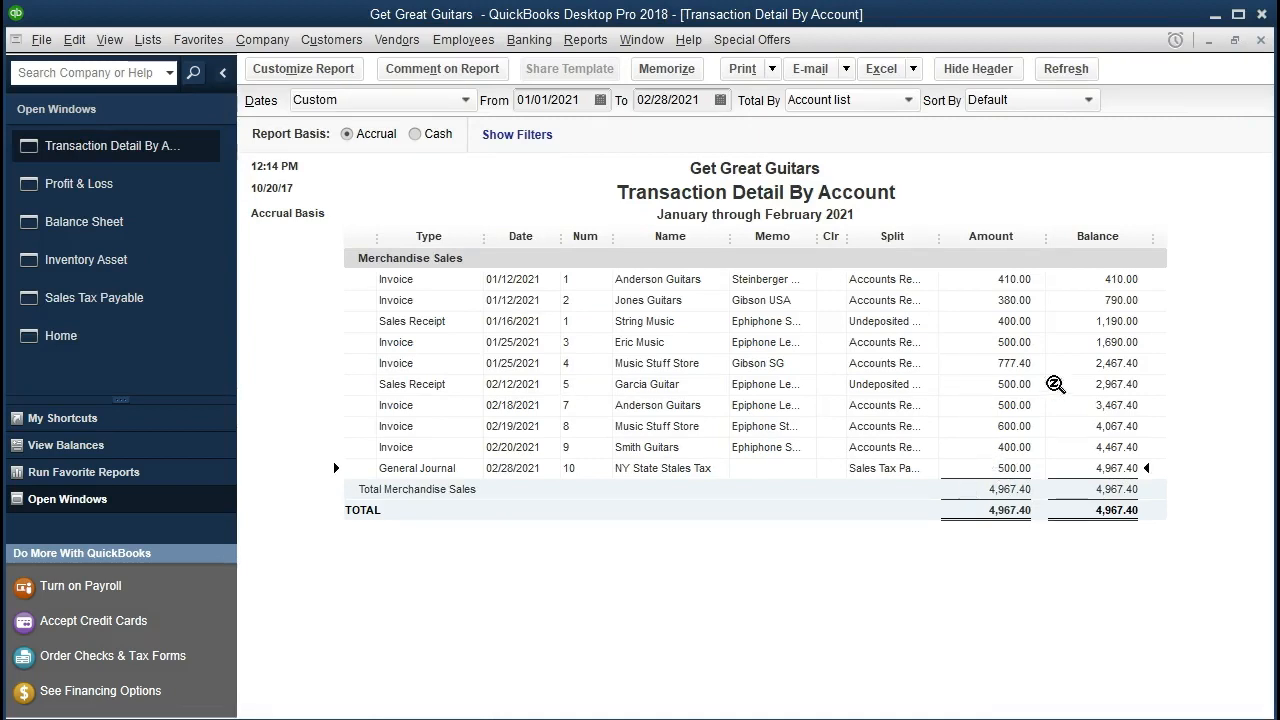
left_click(1259, 41)
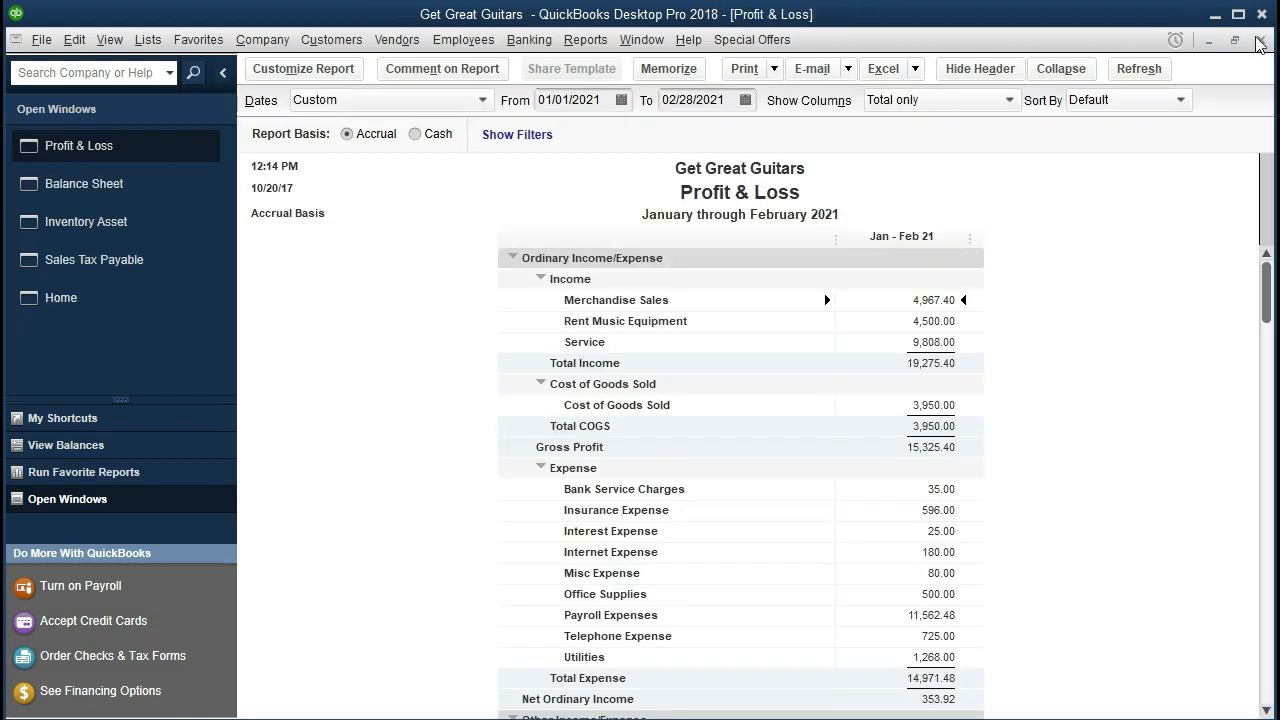
double_click(879, 408)
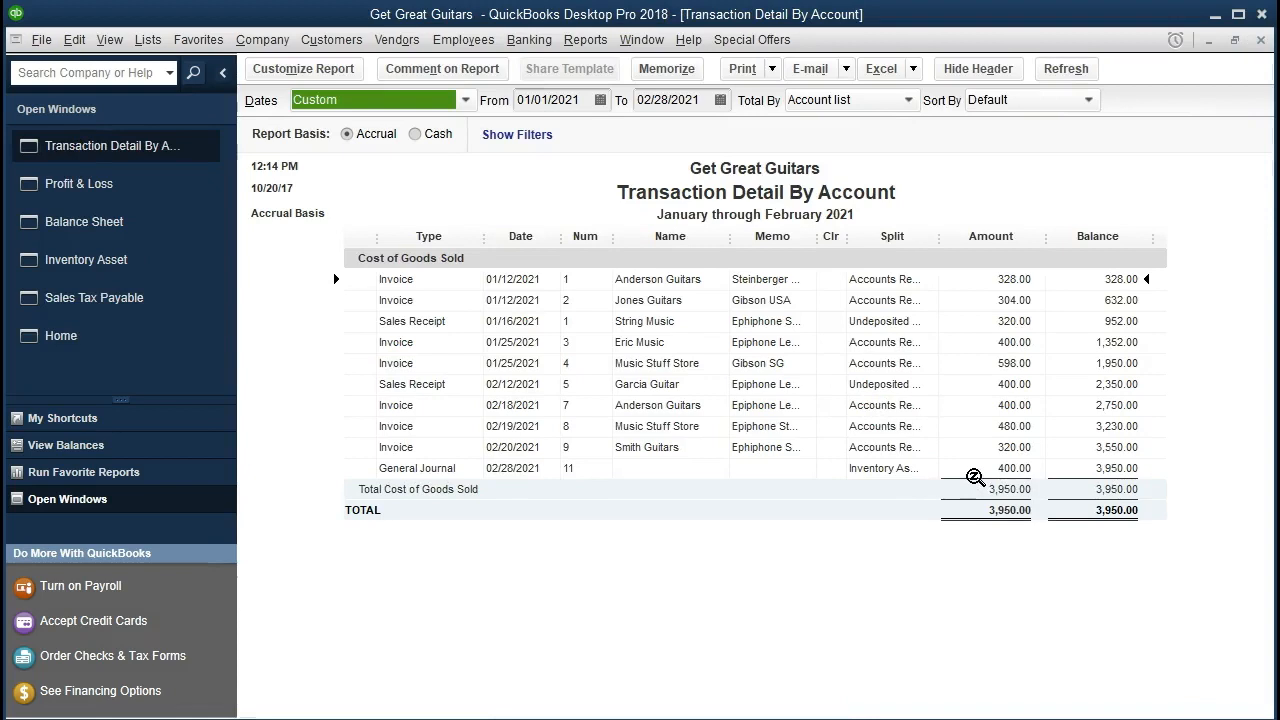
left_click(1260, 40)
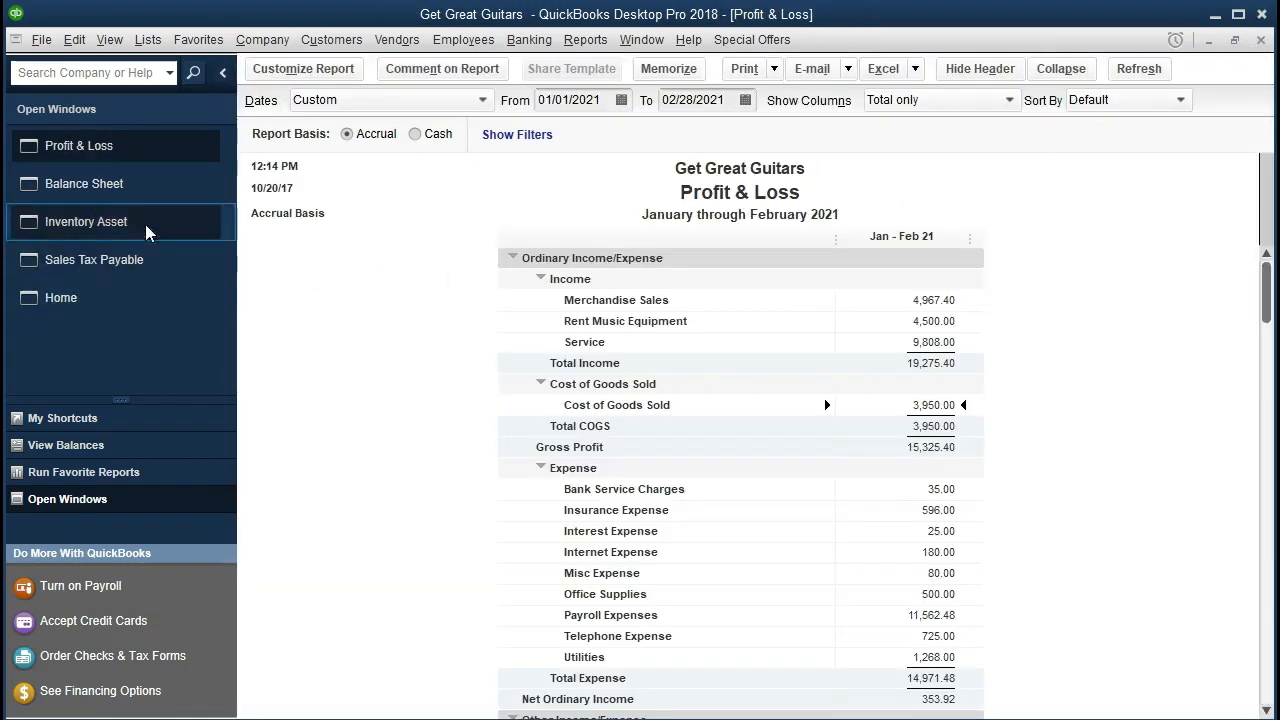
- Set the Balance Sheet report's date range to 01/01/2021 through 02/28/2021
left_click(170, 182)
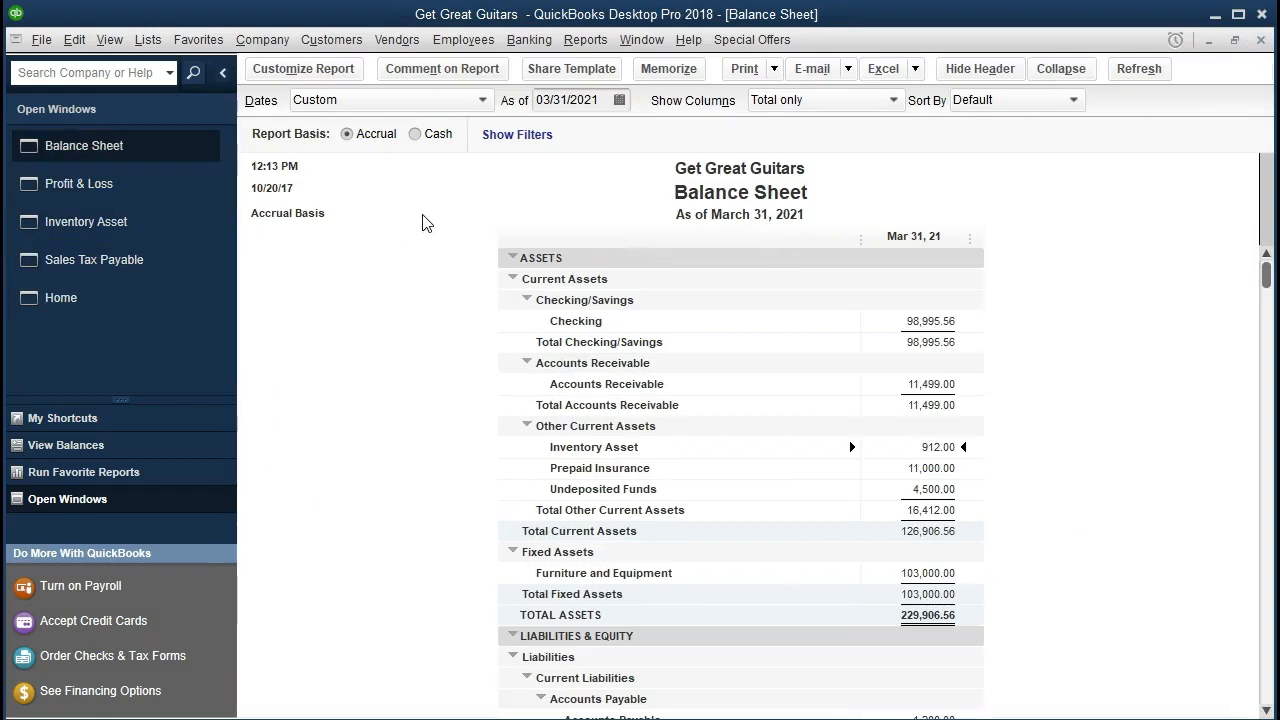
left_click(343, 68)
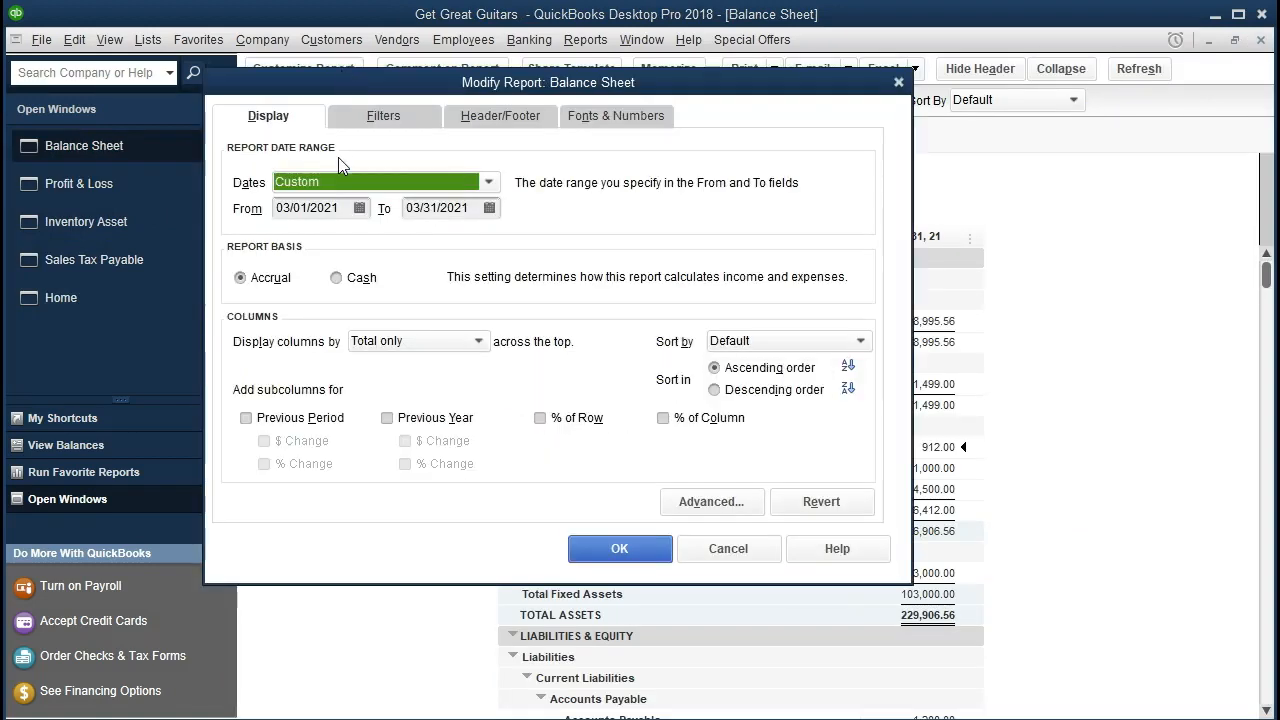
key("Tab")
type("010121")
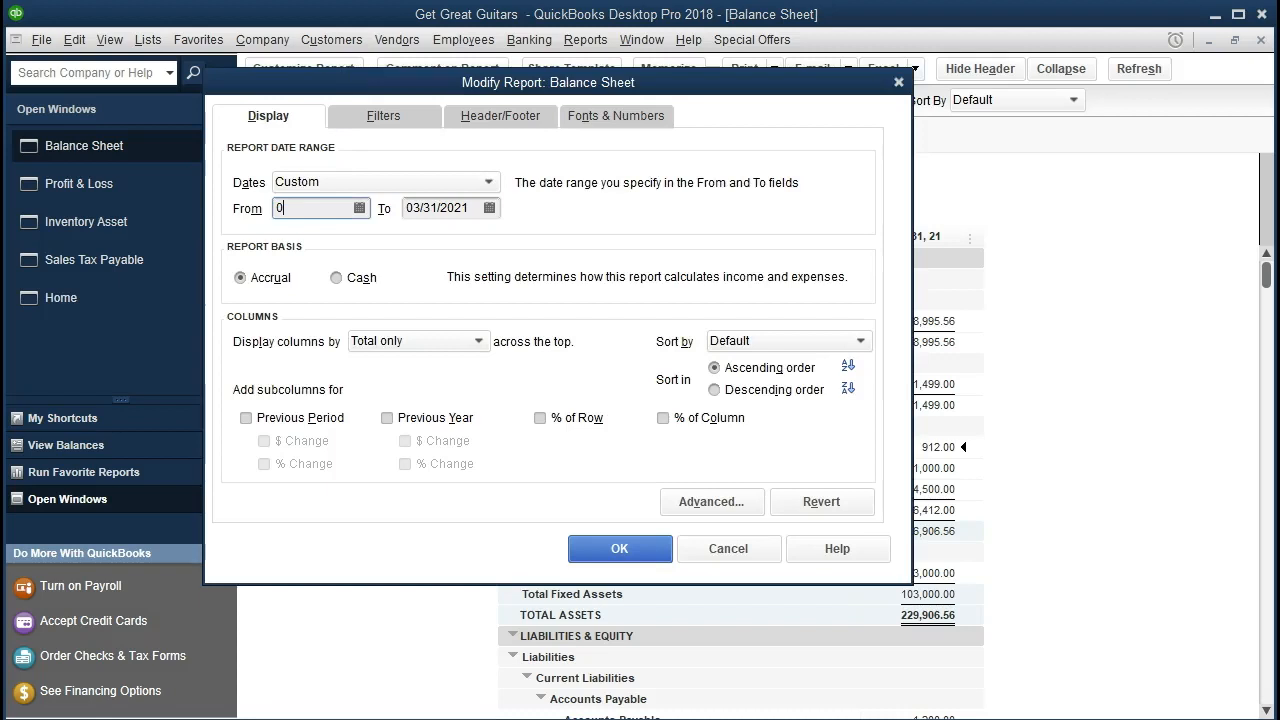
key("Tab")
type("1")
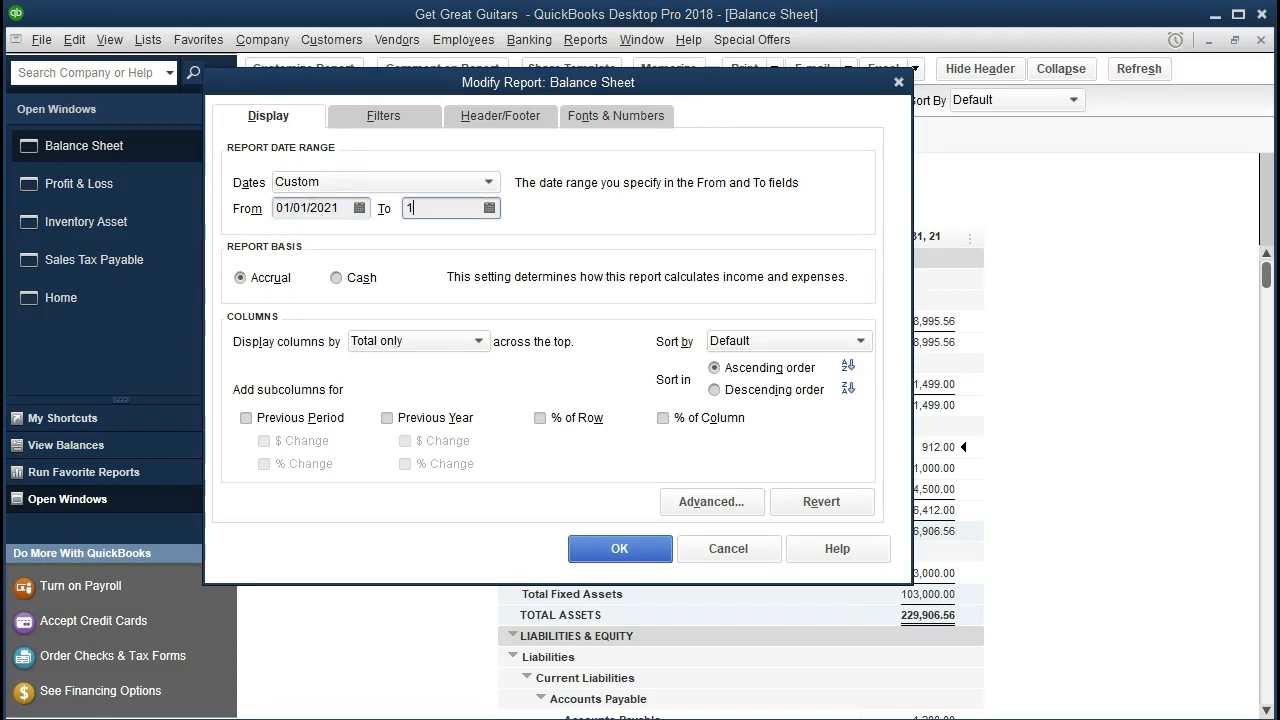
key("BackSpace")
type("02/28/2021")
key("Tab")
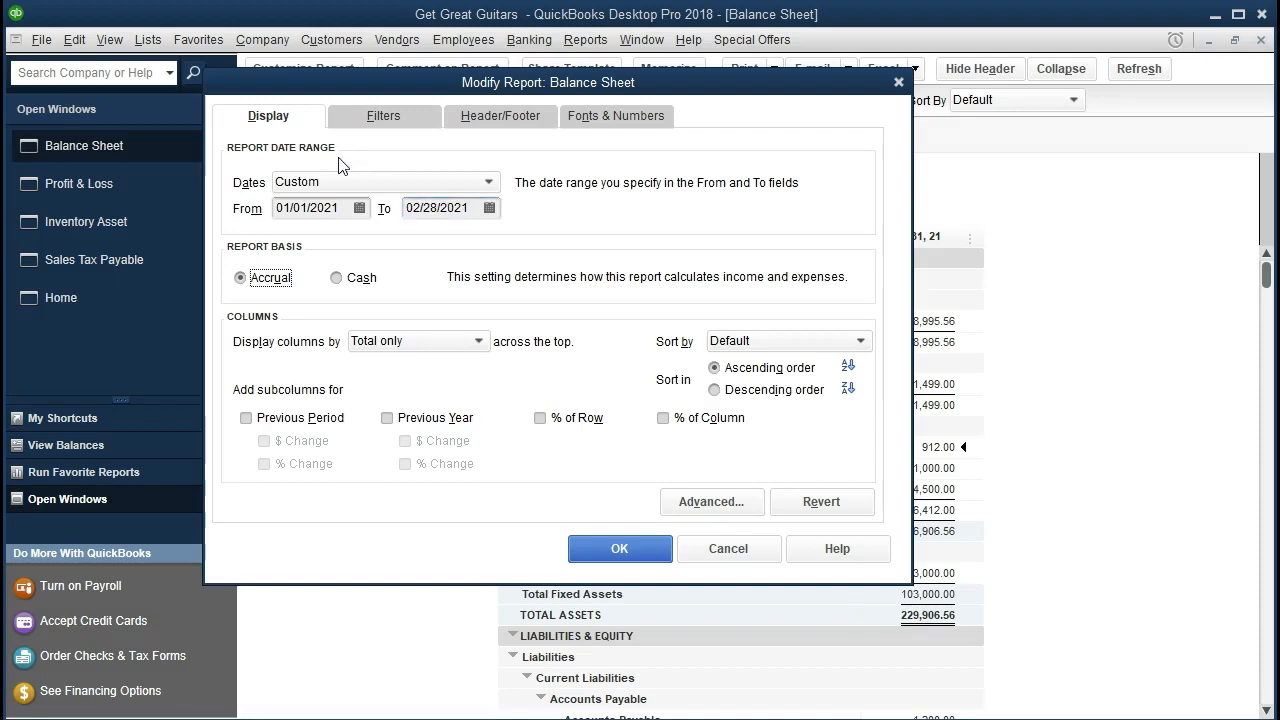
left_click(614, 548)
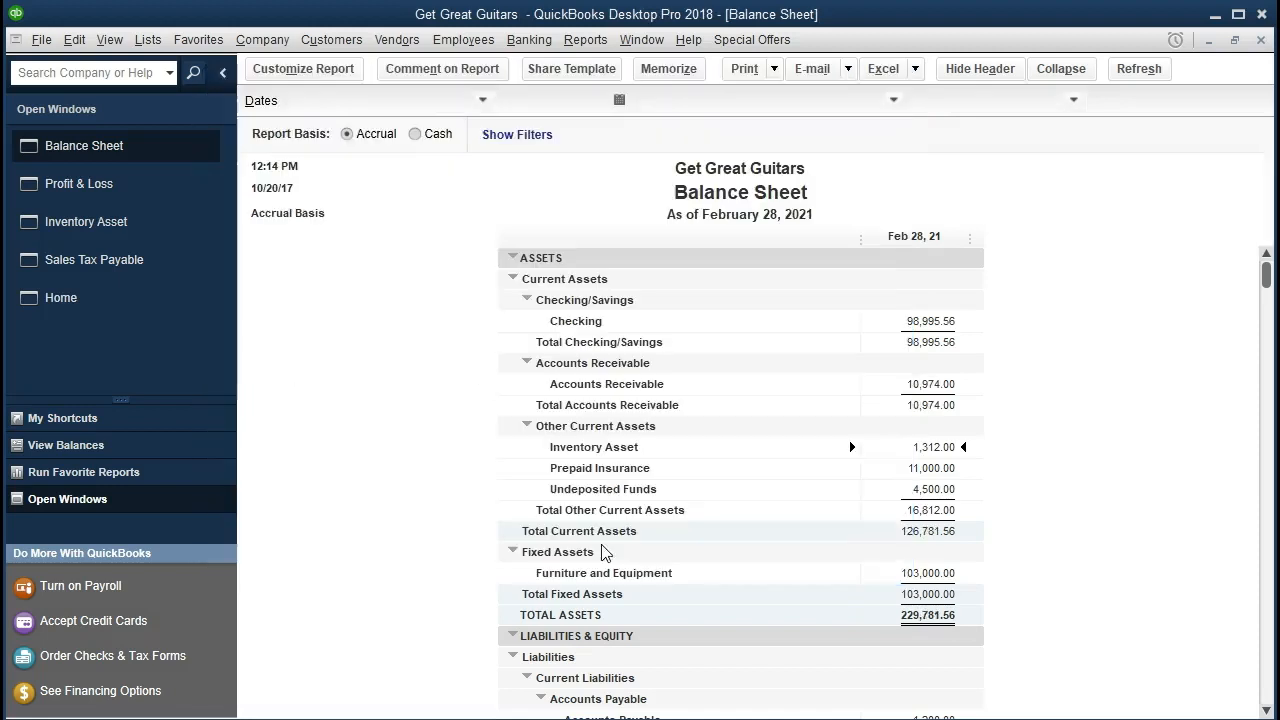
- Check the 02/28/2021 journal entry in the Balance Sheet's Accounts Receivable detail, and close the detail
double_click(910, 380)
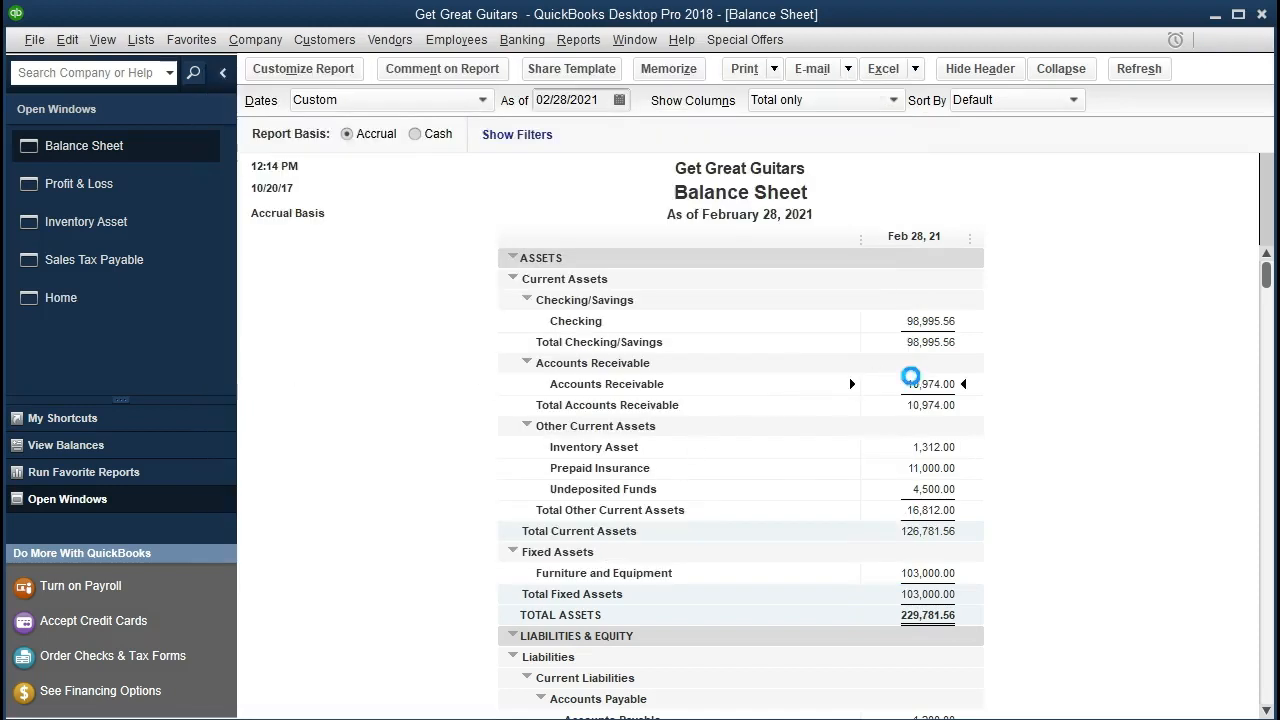
scroll(913, 377, "down", 3)
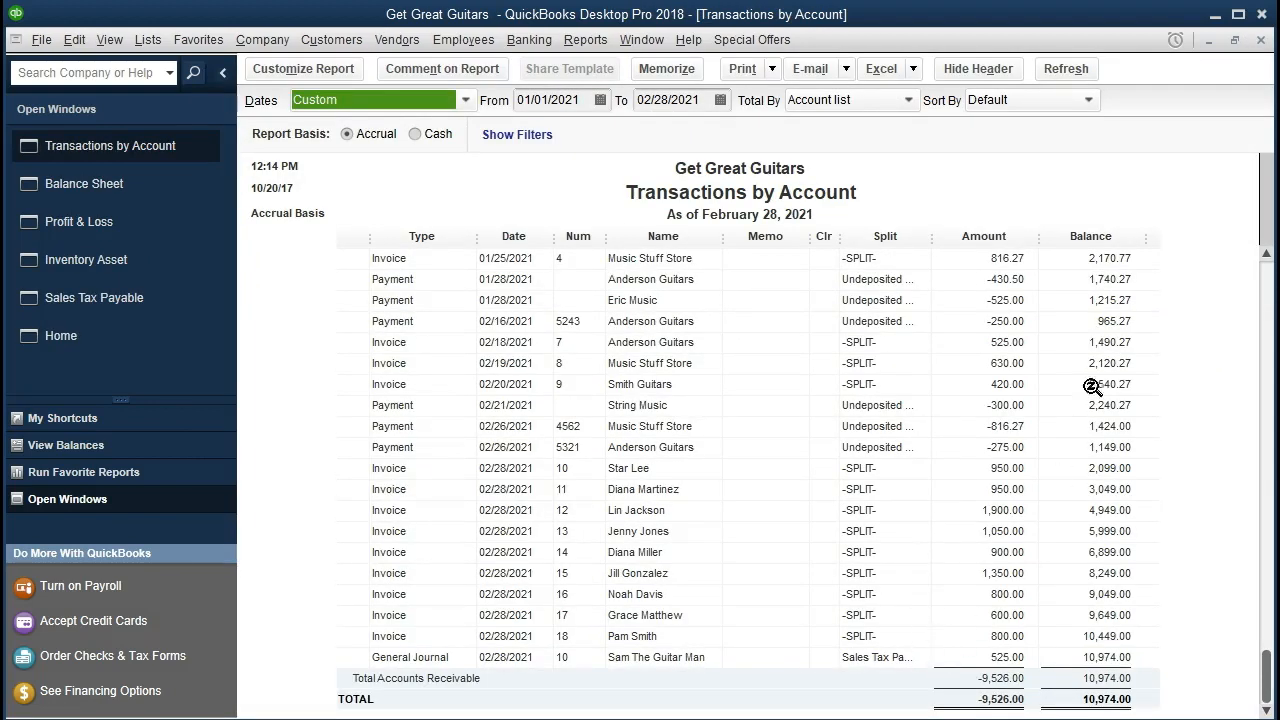
left_click(1261, 41)
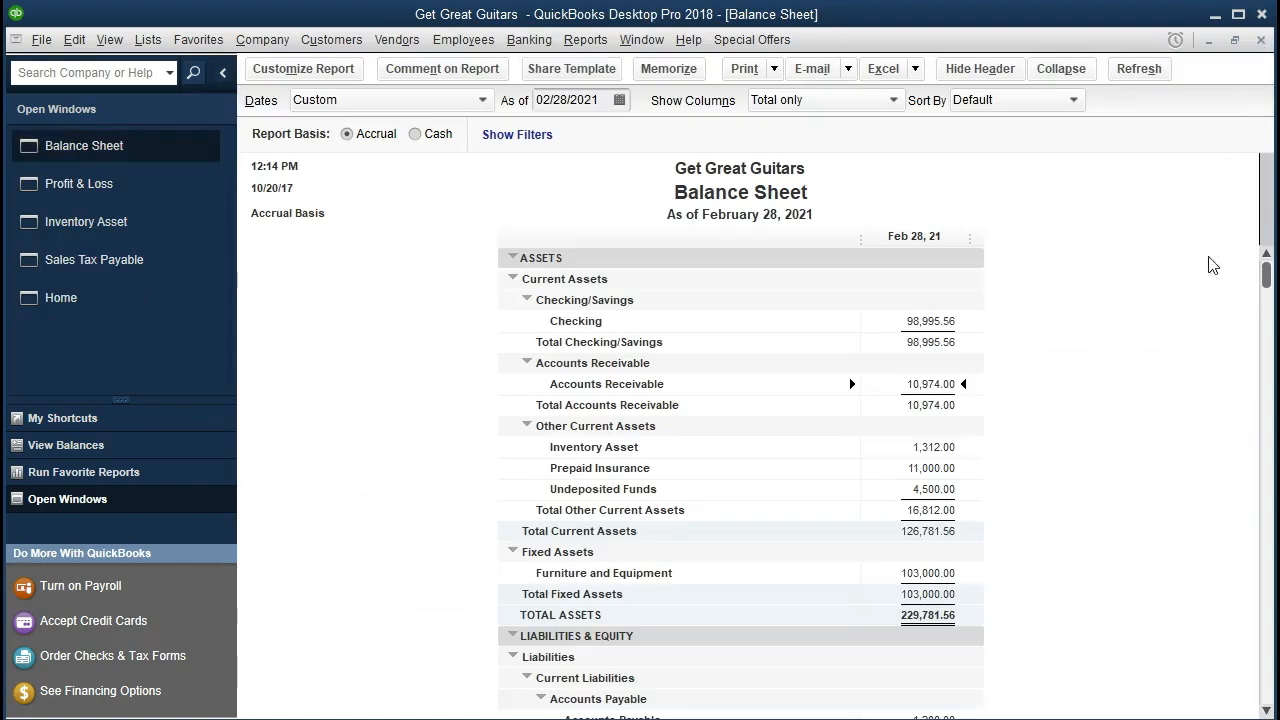
- Check the 02/28/2021 journal entry in the Balance Sheet's Sales Tax Payable detail, and return to the report's assets section
scroll(1180, 383, "down", 3)
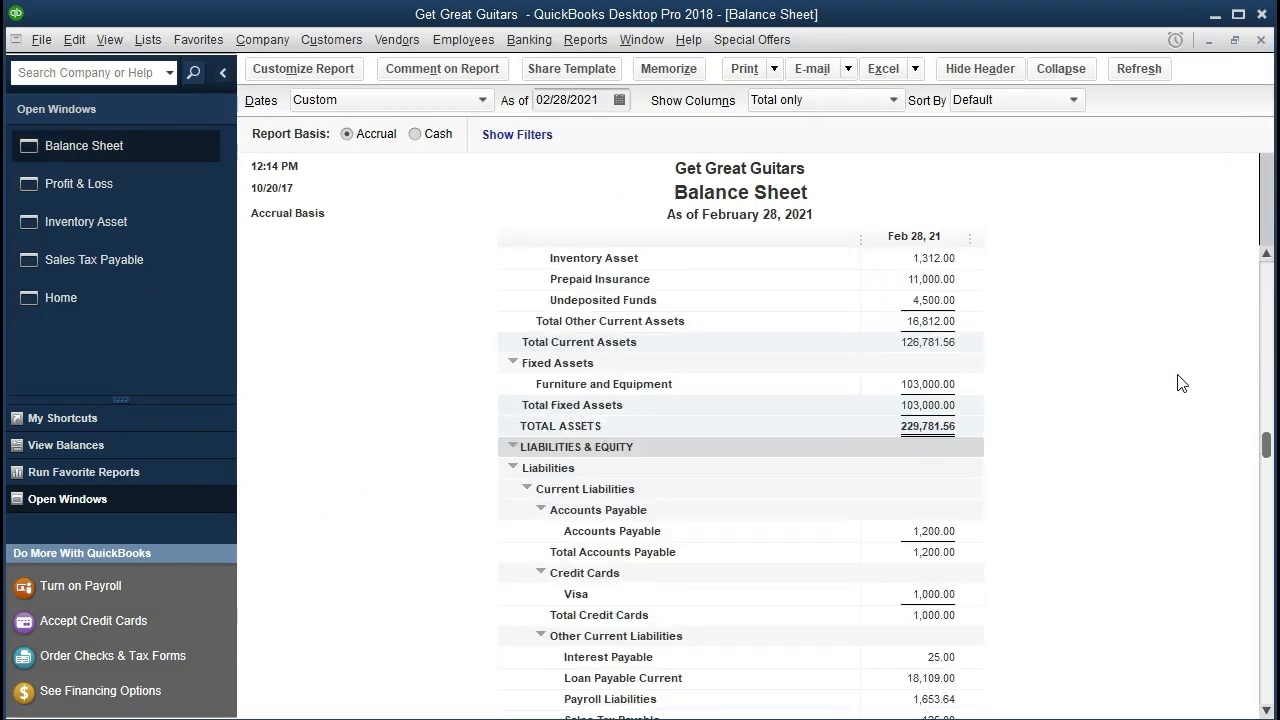
scroll(1055, 563, "down", 2)
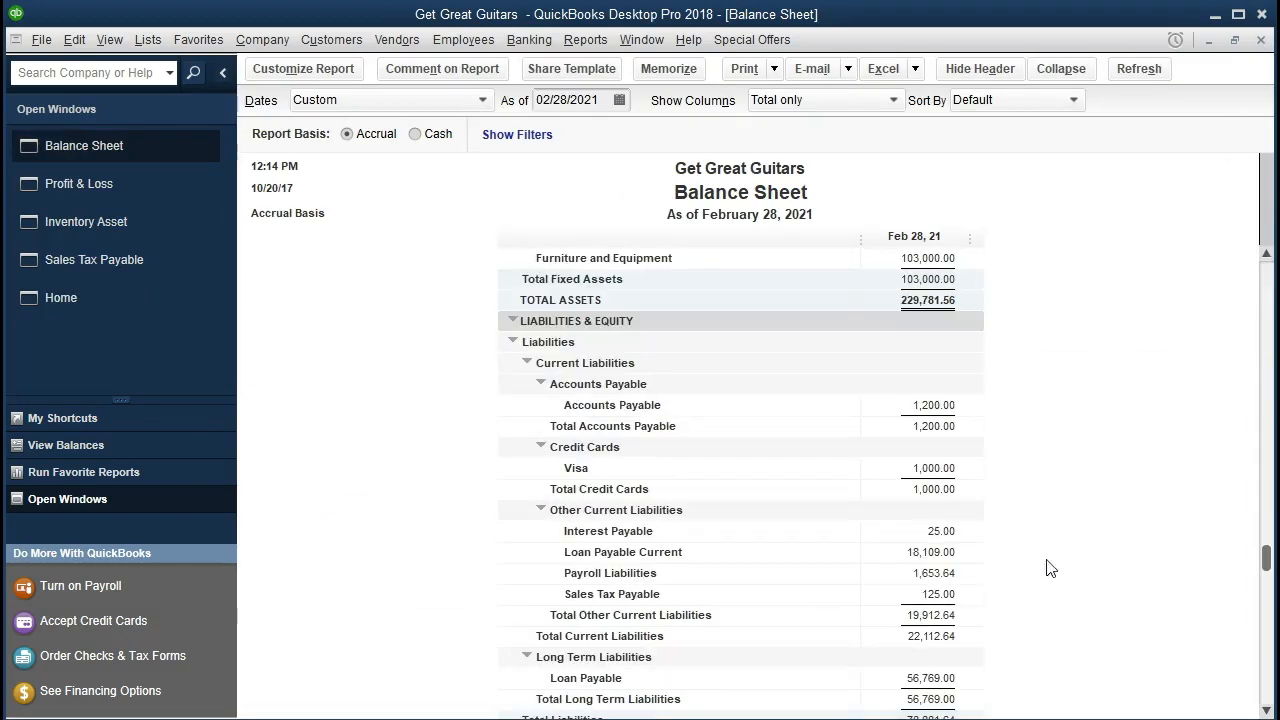
double_click(895, 595)
scroll(895, 595, "down", 2)
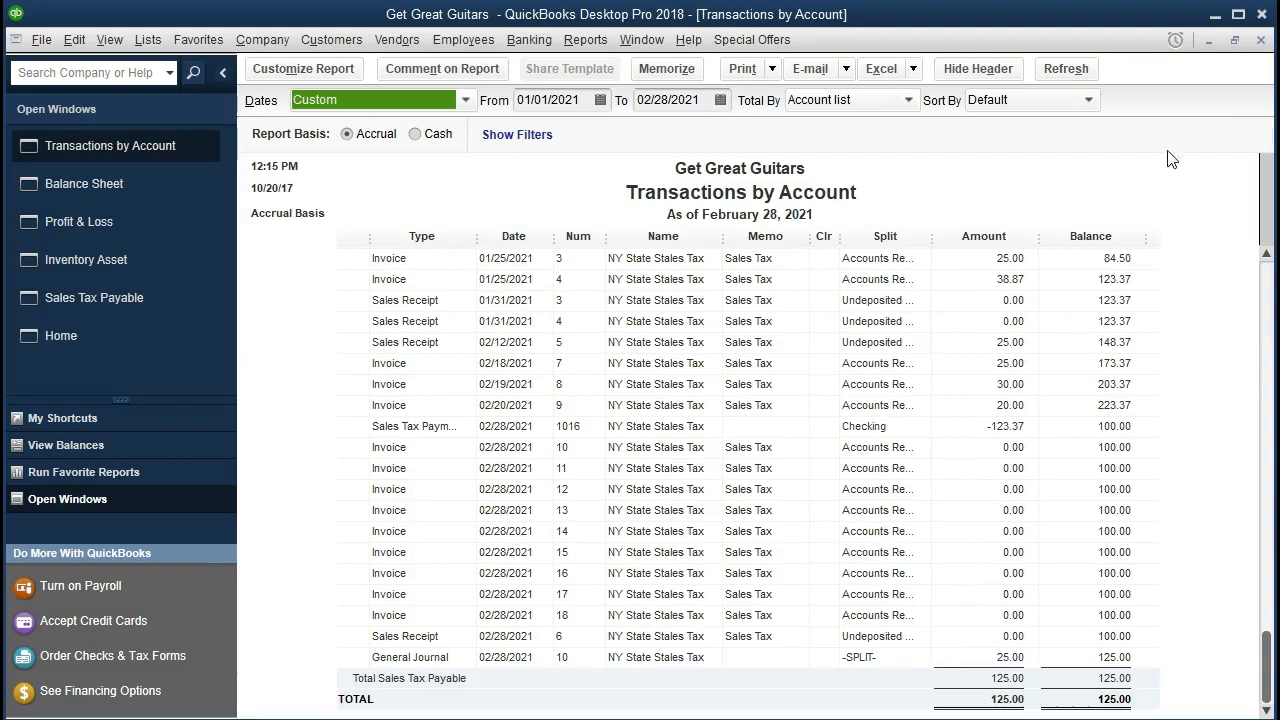
left_click(1260, 40)
scroll(1040, 405, "up", 5)
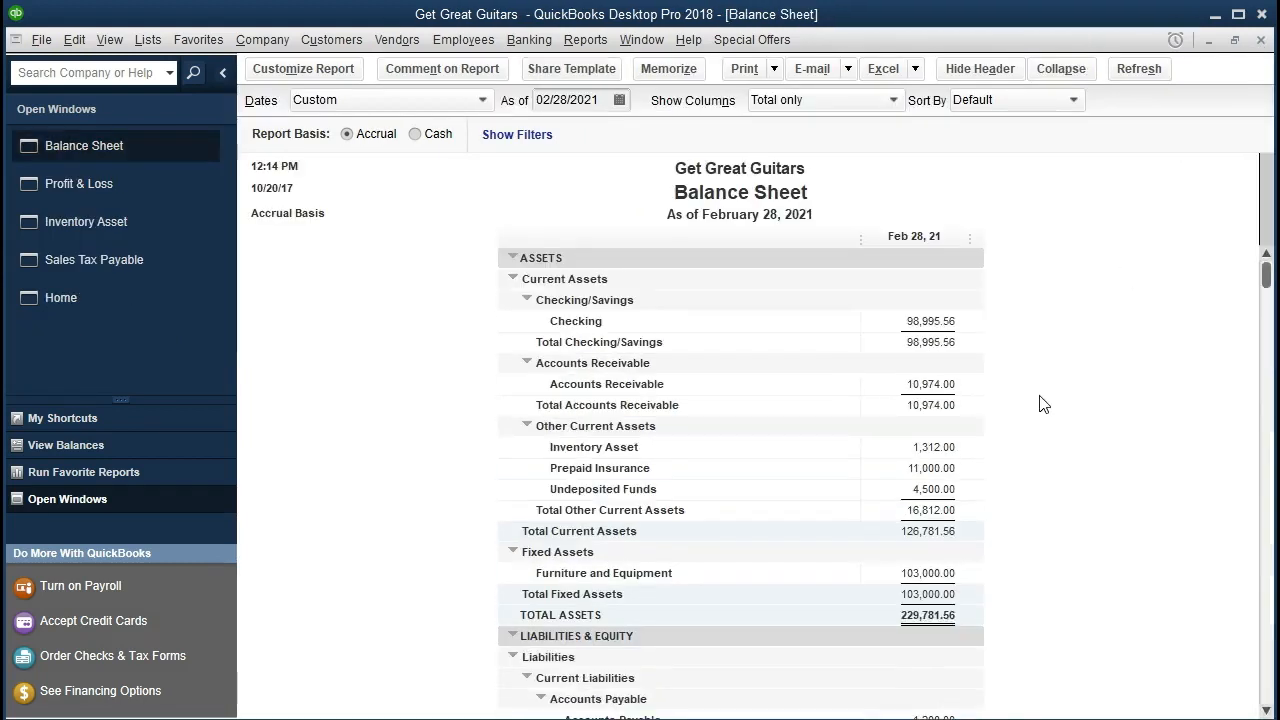